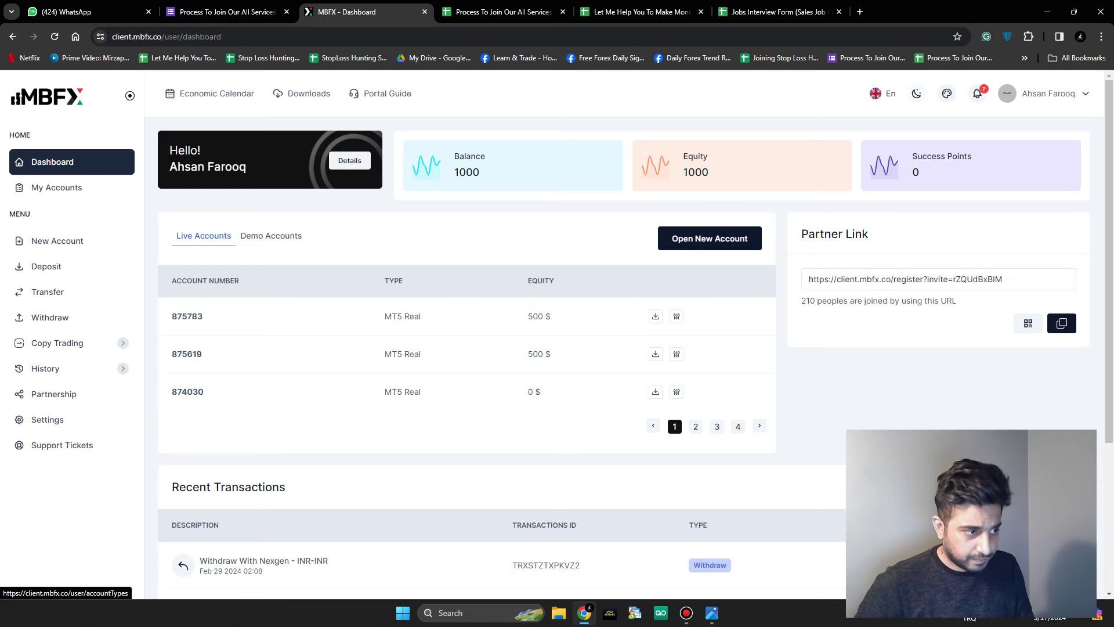
{"action": "left_click", "coordinate": [57, 240]}
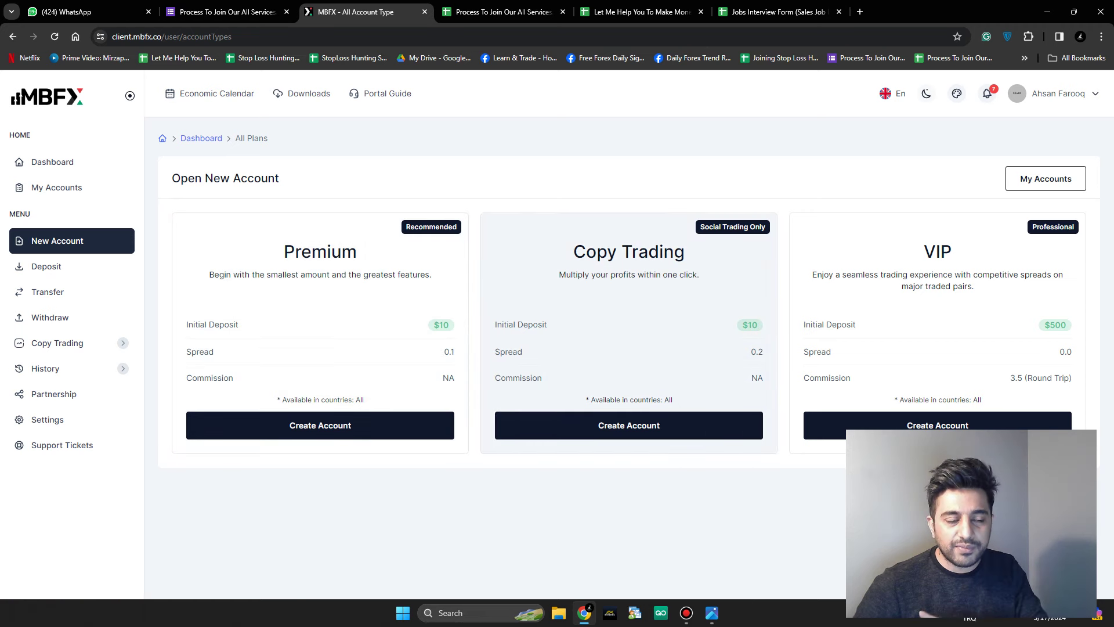
{"action": "left_click", "coordinate": [629, 425]}
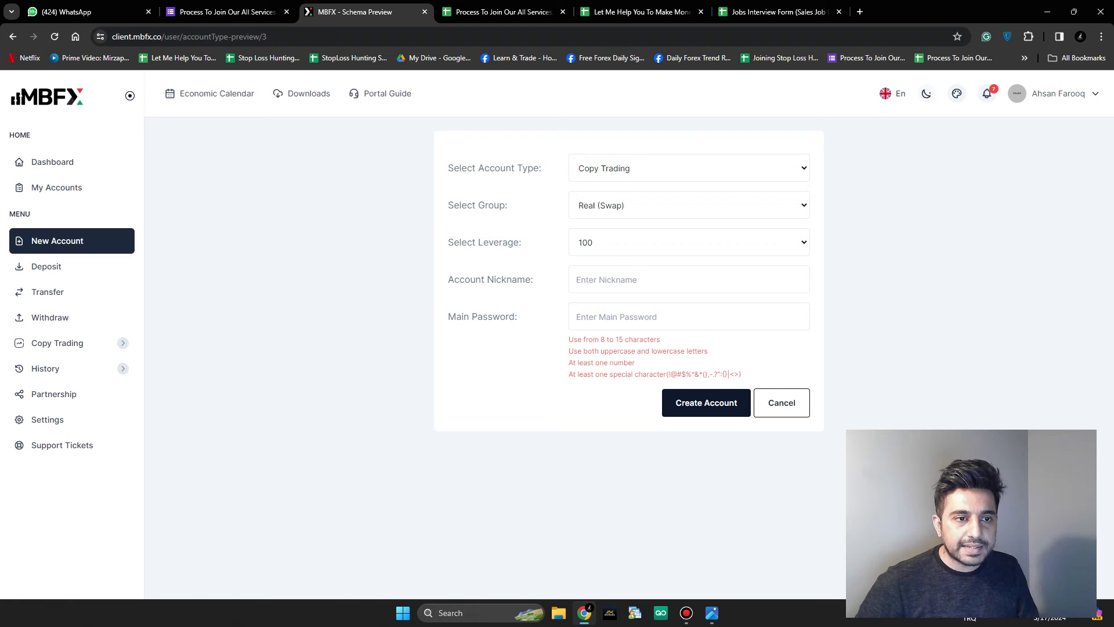
{"action": "left_click", "coordinate": [689, 168]}
{"action": "left_click", "coordinate": [689, 198]}
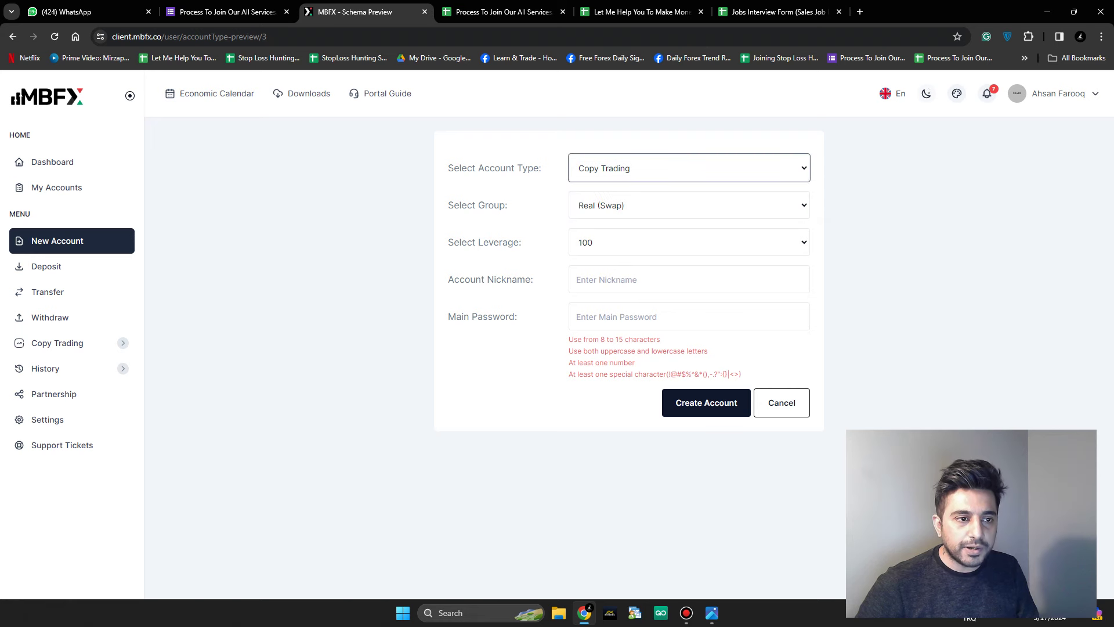
{"action": "left_click", "coordinate": [689, 206]}
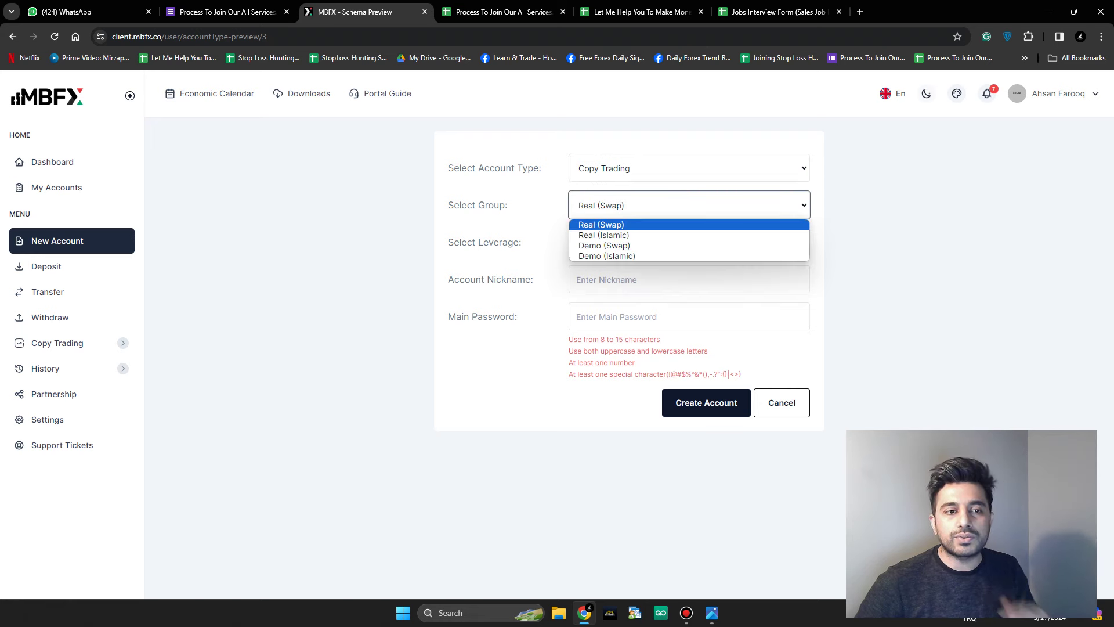
{"action": "key", "text": "Down"}
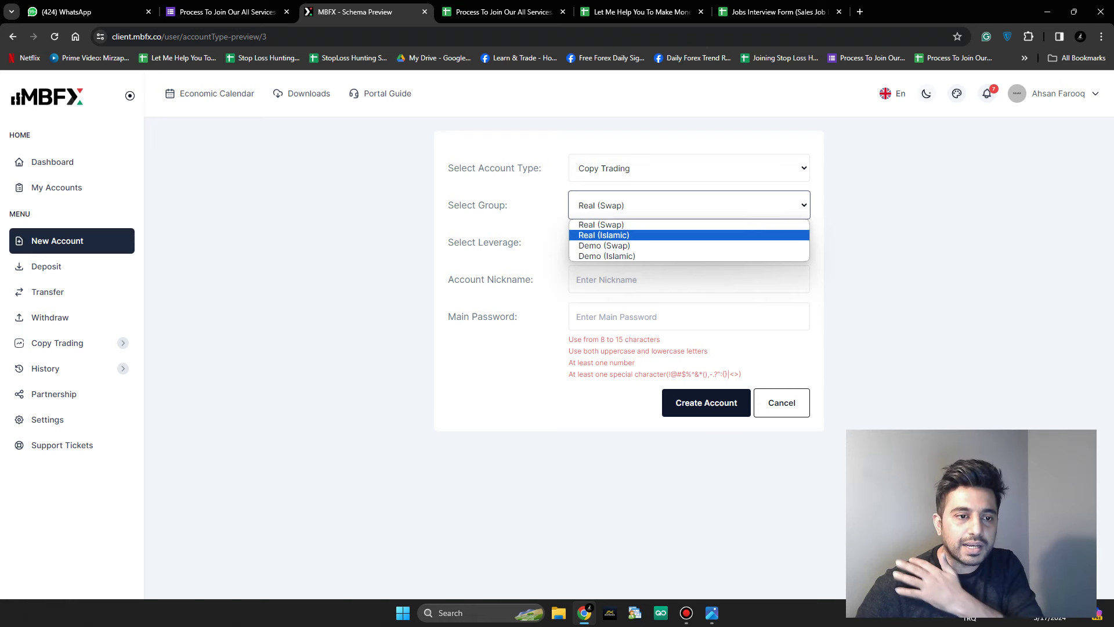
{"action": "key", "text": "Return"}
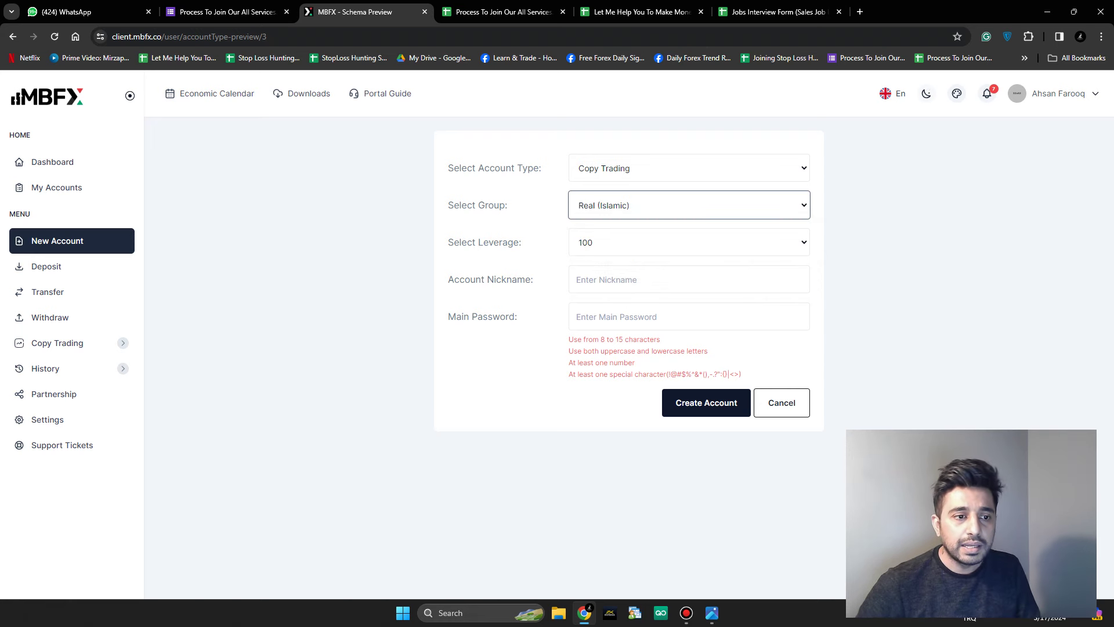
{"action": "key", "text": "Tab"}
{"action": "key", "text": "alt+Down"}
{"action": "key", "text": "Down"}
{"action": "key", "text": "Down"}
{"action": "key", "text": "Down"}
{"action": "key", "text": "Down"}
{"action": "key", "text": "Return"}
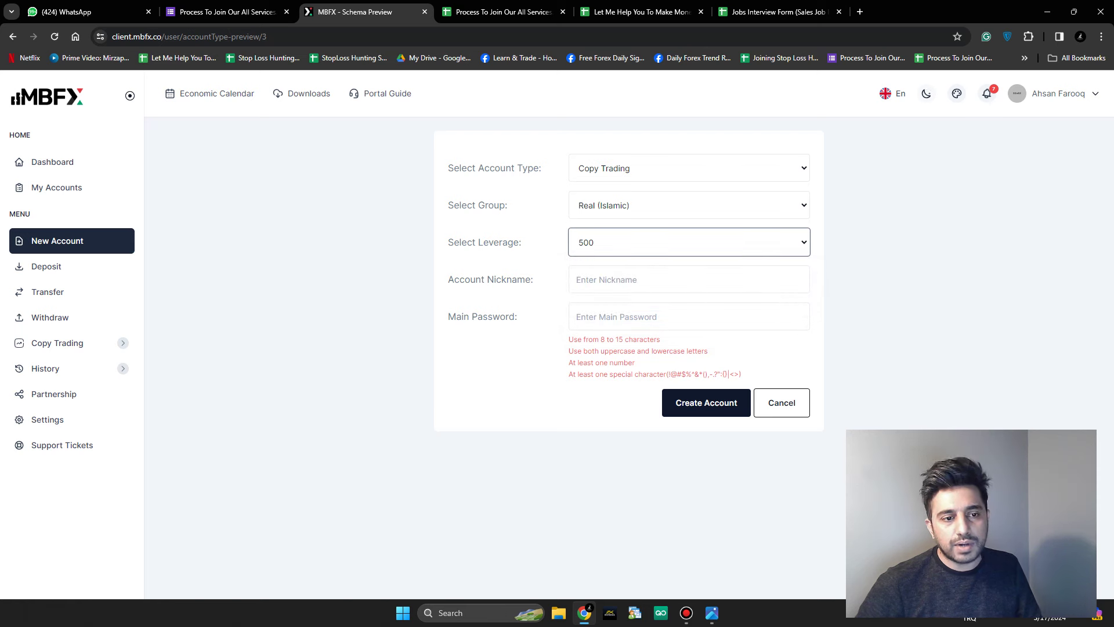
{"action": "left_click", "coordinate": [689, 280]}
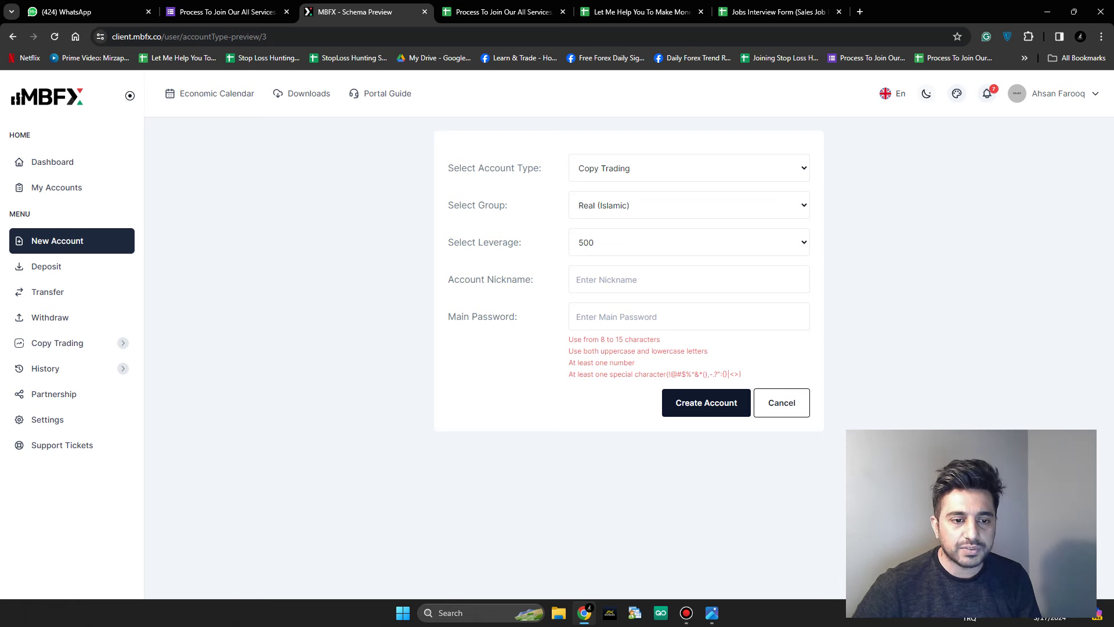
{"action": "key", "text": "Tab"}
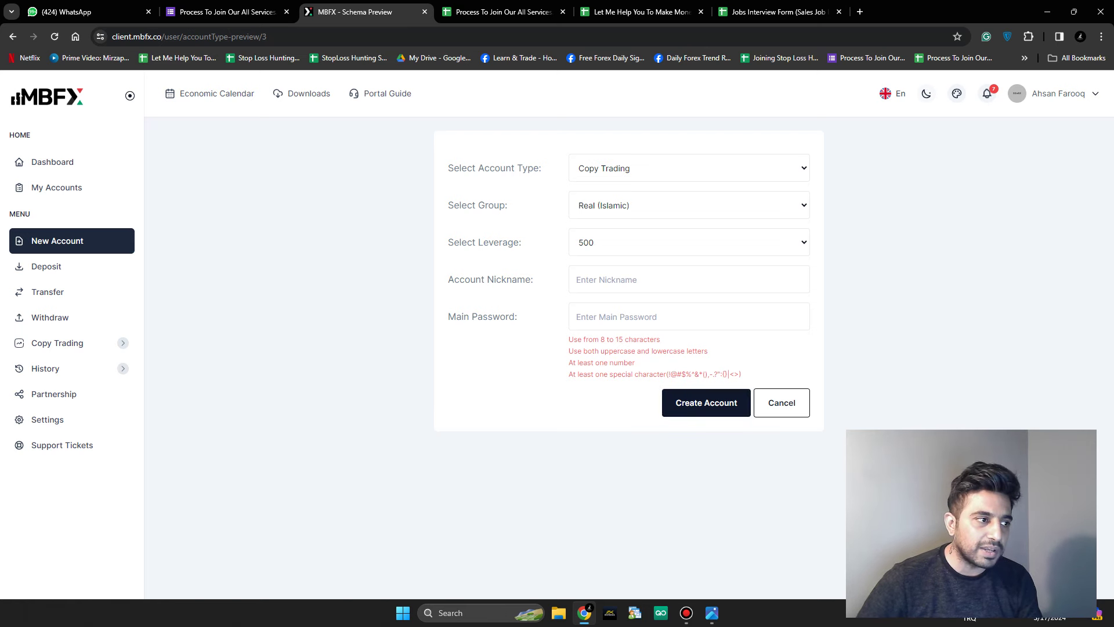
- Review the existing real accounts on the My Accounts page
{"action": "left_click", "coordinate": [56, 187]}
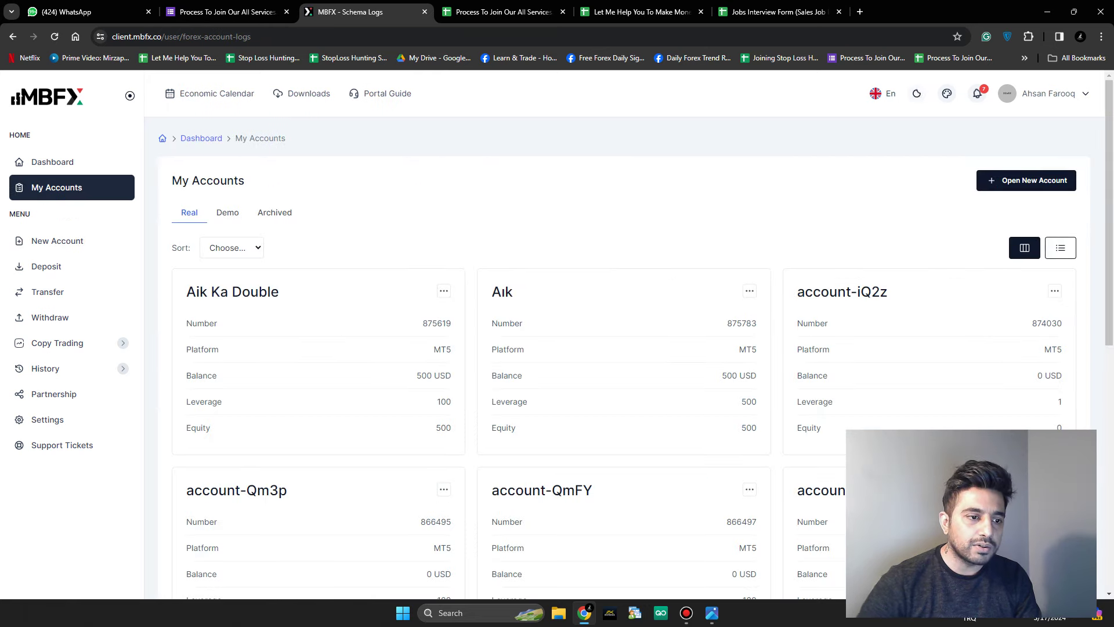
{"action": "scroll", "coordinate": [624, 348], "scroll_direction": "down", "scroll_amount": 8}
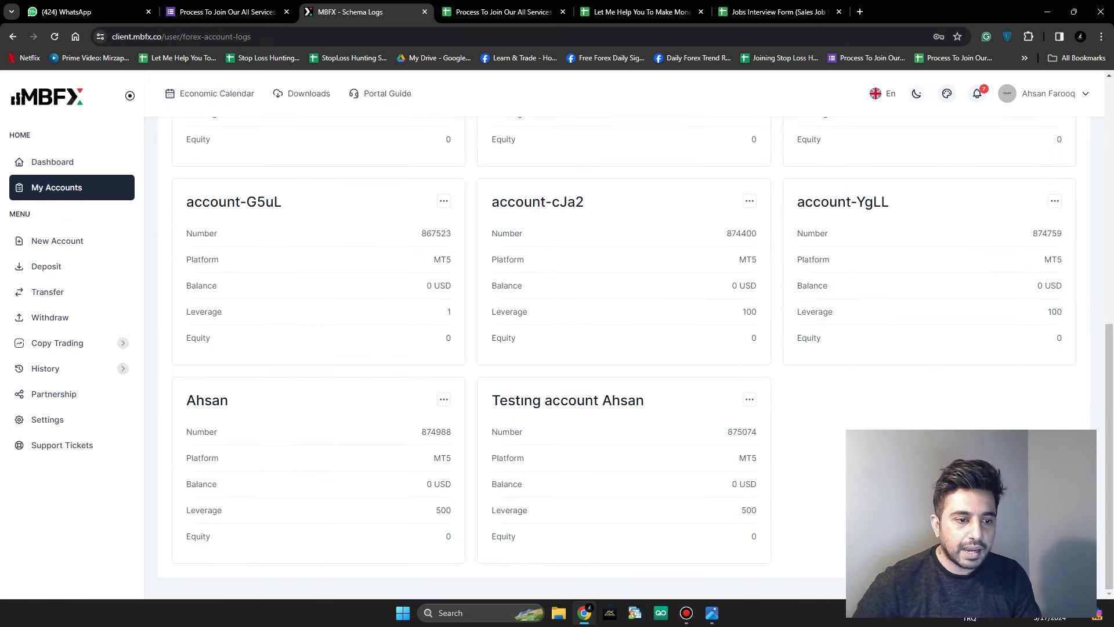
{"action": "scroll", "coordinate": [624, 348], "scroll_direction": "up", "scroll_amount": 8}
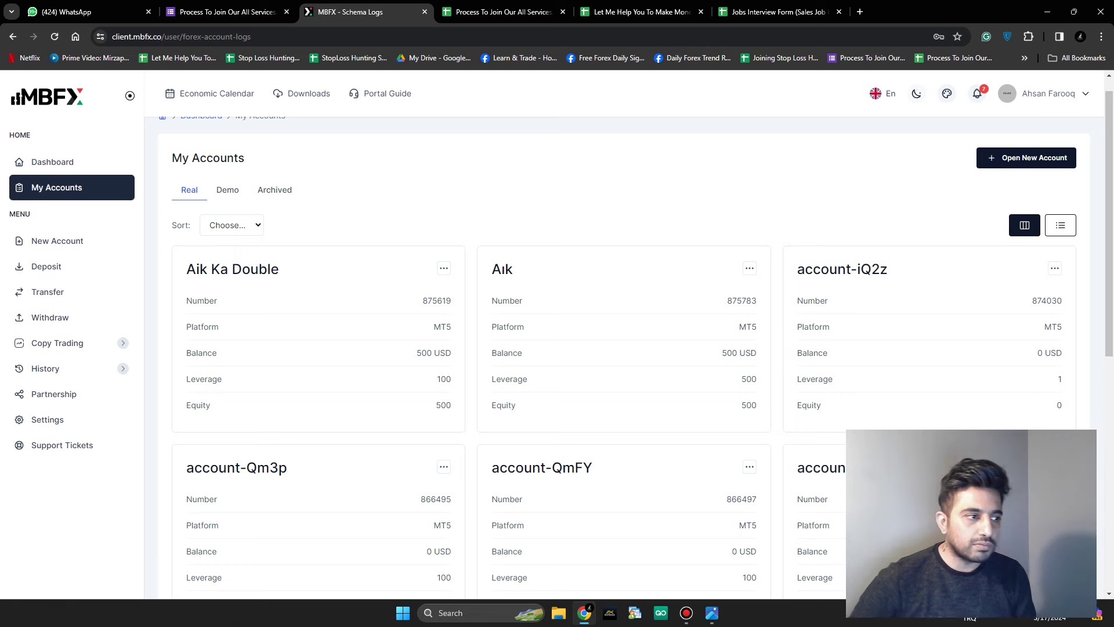
- Start a new Copy Trading account with the group Real (Islamic) and a leverage of 500
{"action": "left_click", "coordinate": [57, 240]}
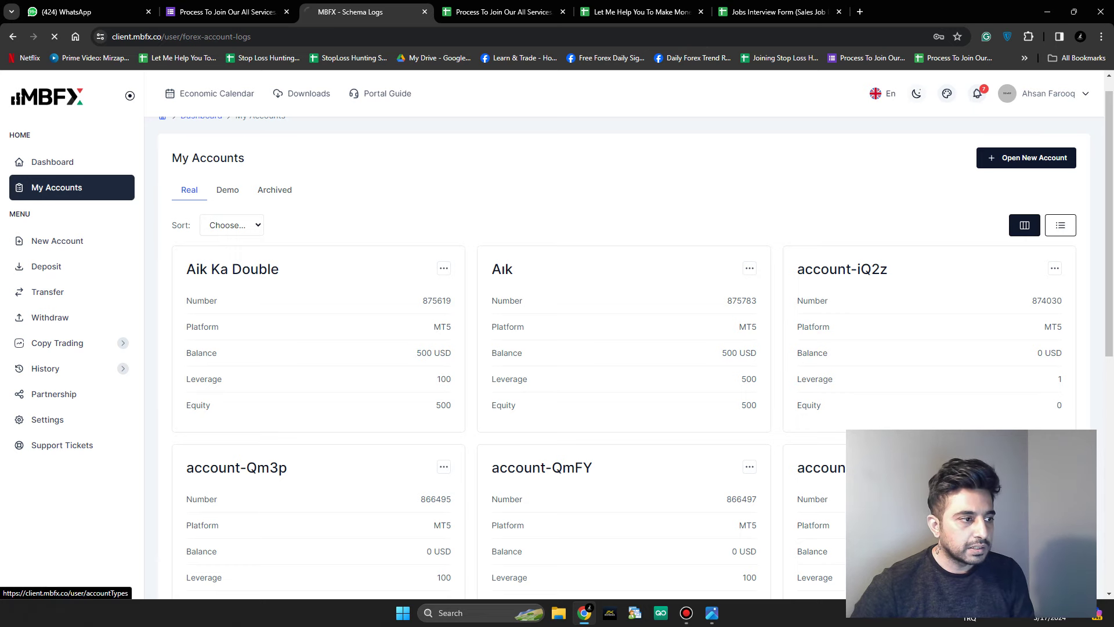
{"action": "left_click", "coordinate": [629, 425]}
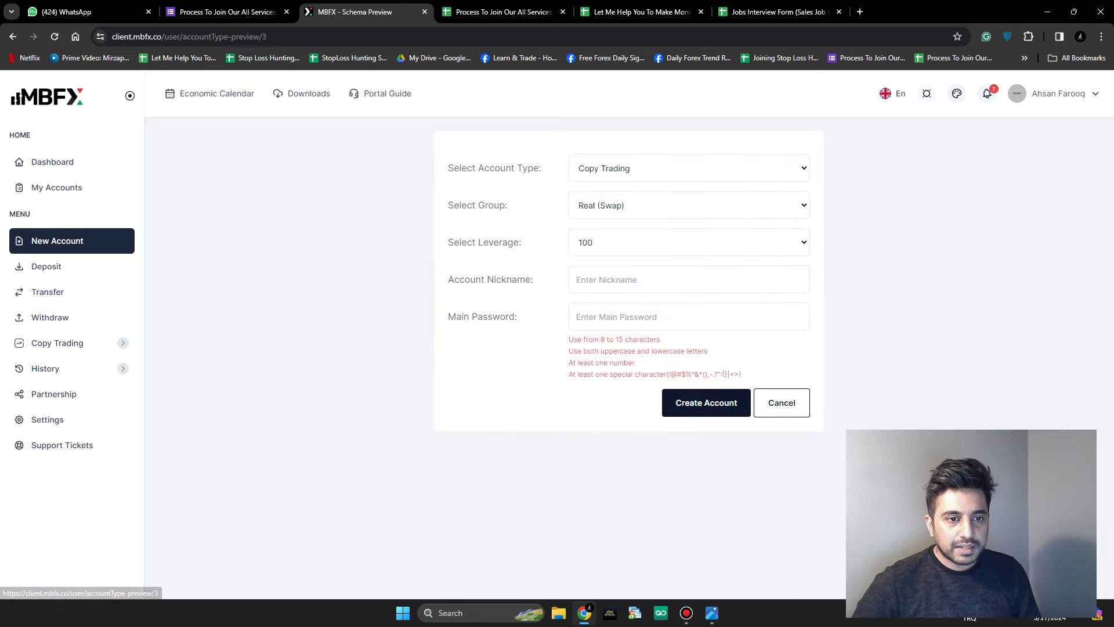
{"action": "left_click", "coordinate": [689, 205]}
{"action": "left_click", "coordinate": [604, 232]}
{"action": "left_click", "coordinate": [689, 242]}
{"action": "left_click", "coordinate": [639, 303]}
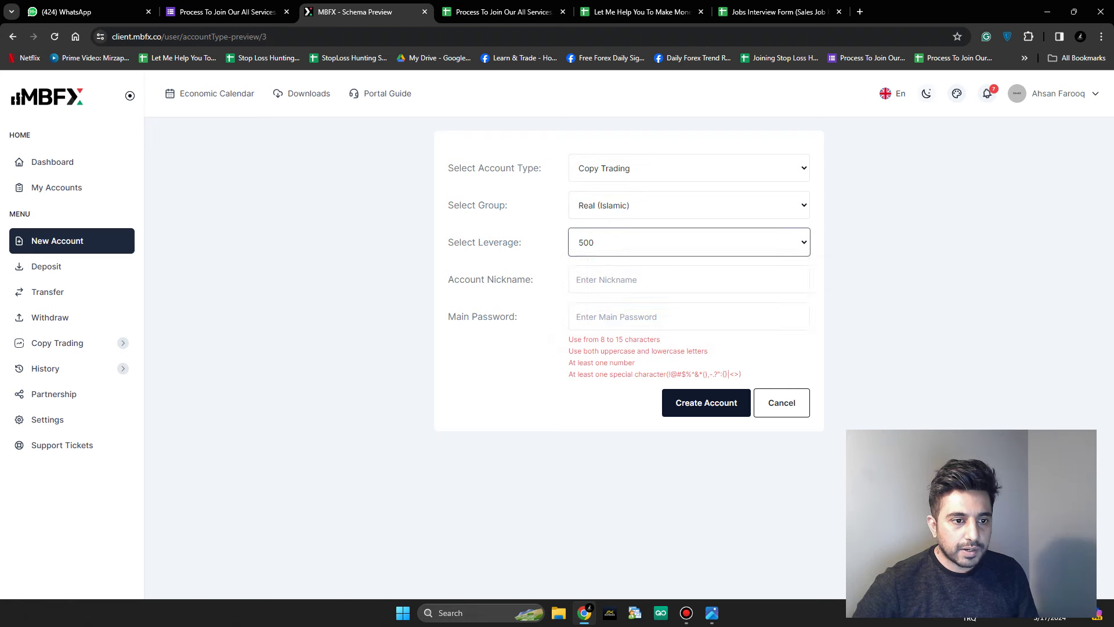
- Fill in the account nickname with the account holder's first name, without any suffix
{"action": "left_click", "coordinate": [661, 279]}
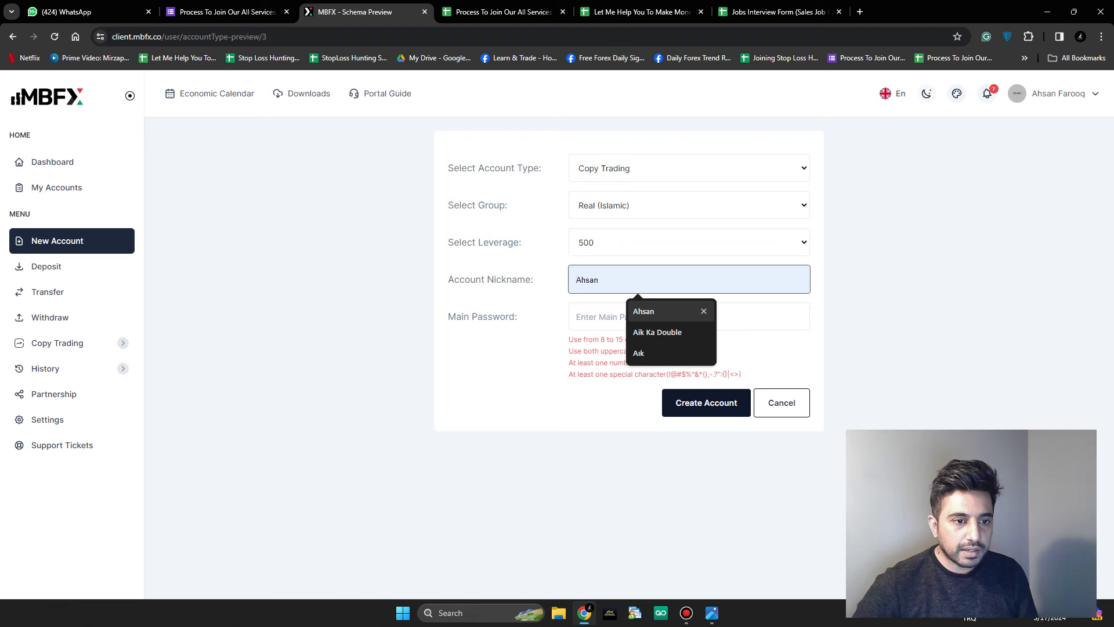
{"action": "key", "text": "Return"}
{"action": "key", "text": "BackSpace"}
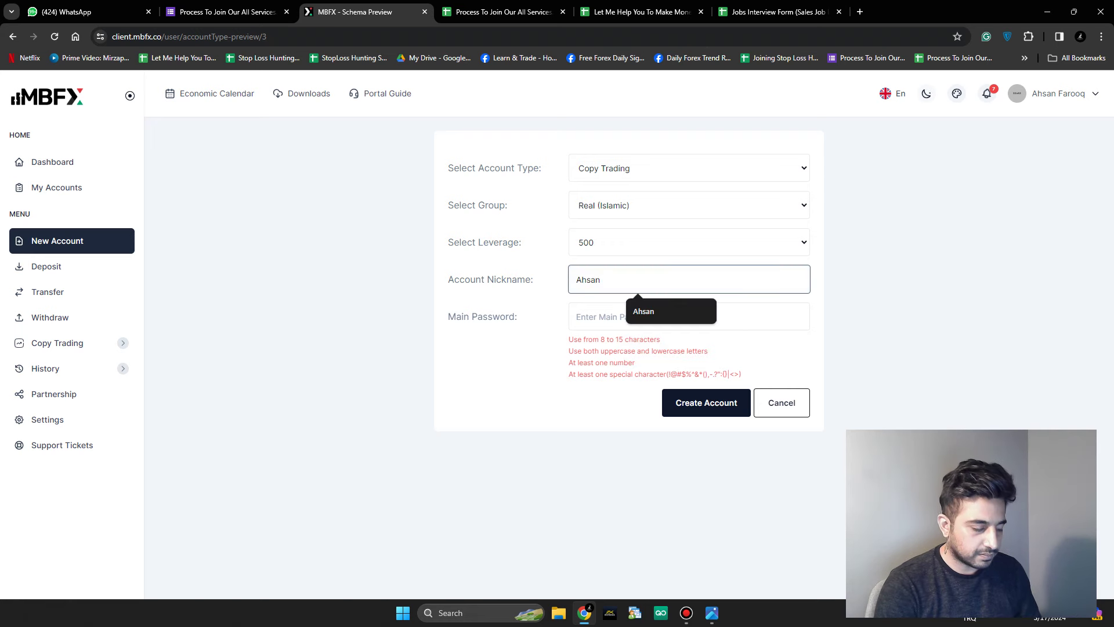
{"action": "type", "text": "00"}
{"action": "key", "text": "BackSpace"}
{"action": "key", "text": "BackSpace"}
{"action": "key", "text": "BackSpace"}
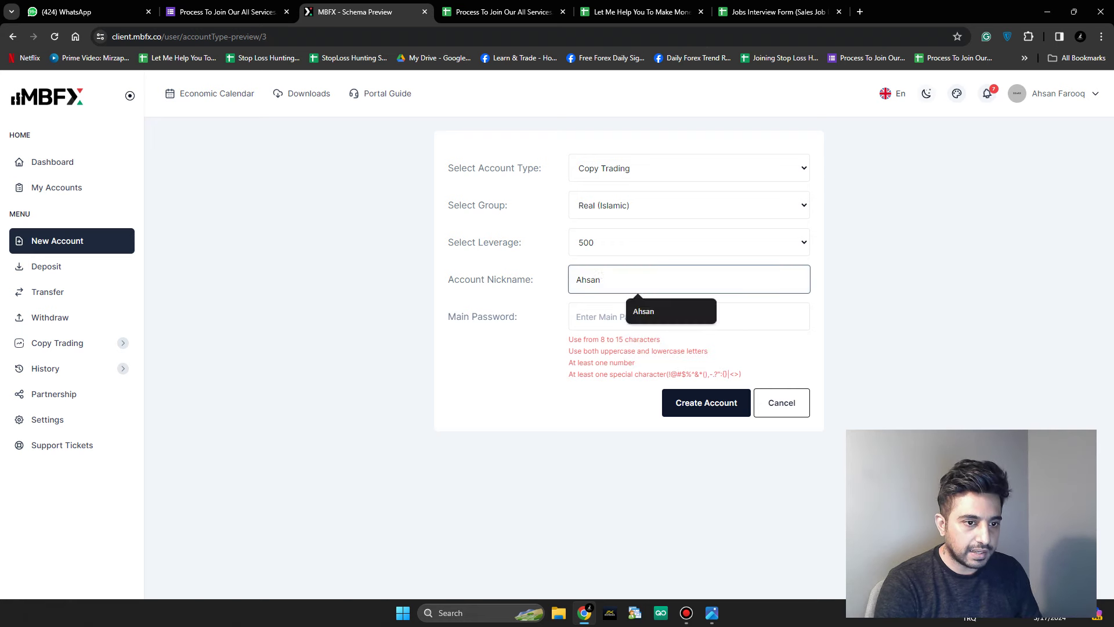
{"action": "type", "text": "ViD"}
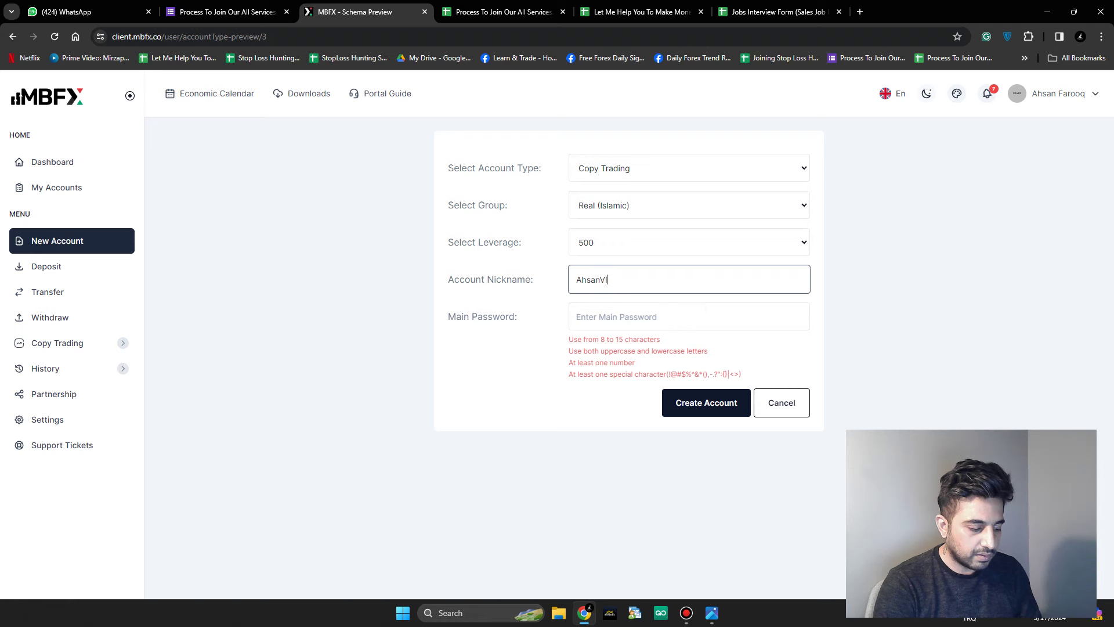
{"action": "key", "text": "BackSpace"}
{"action": "key", "text": "BackSpace"}
{"action": "key", "text": "BackSpace"}
{"action": "key", "text": "Tab"}
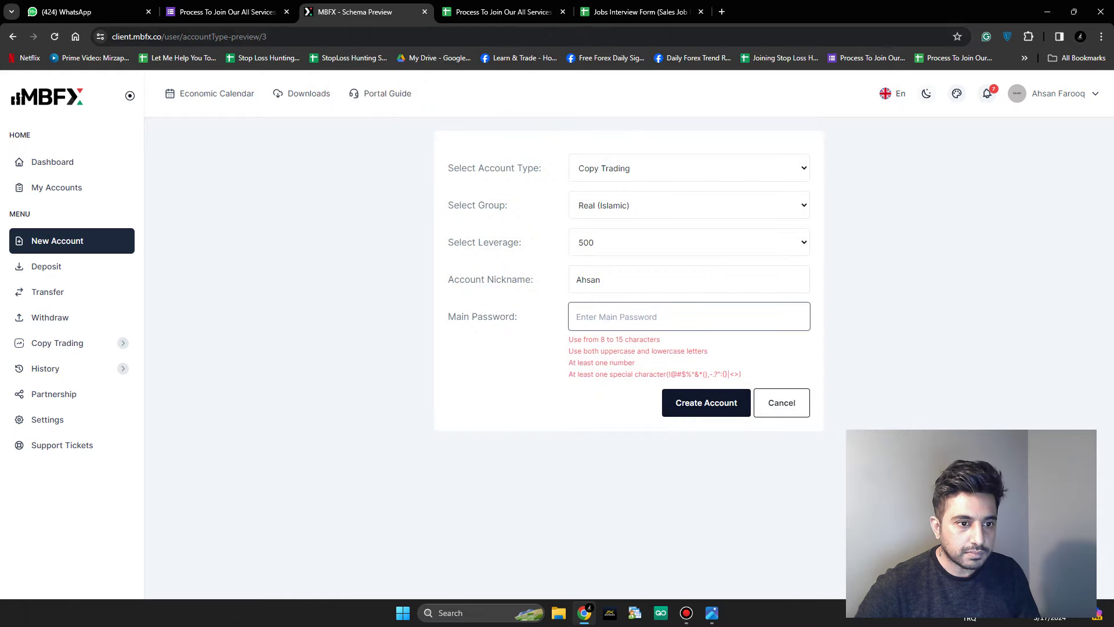
- Append "video" to the first name in the account nickname
{"action": "left_click", "coordinate": [638, 279]}
{"action": "type", "text": "V"}
{"action": "key", "text": "BackSpace"}
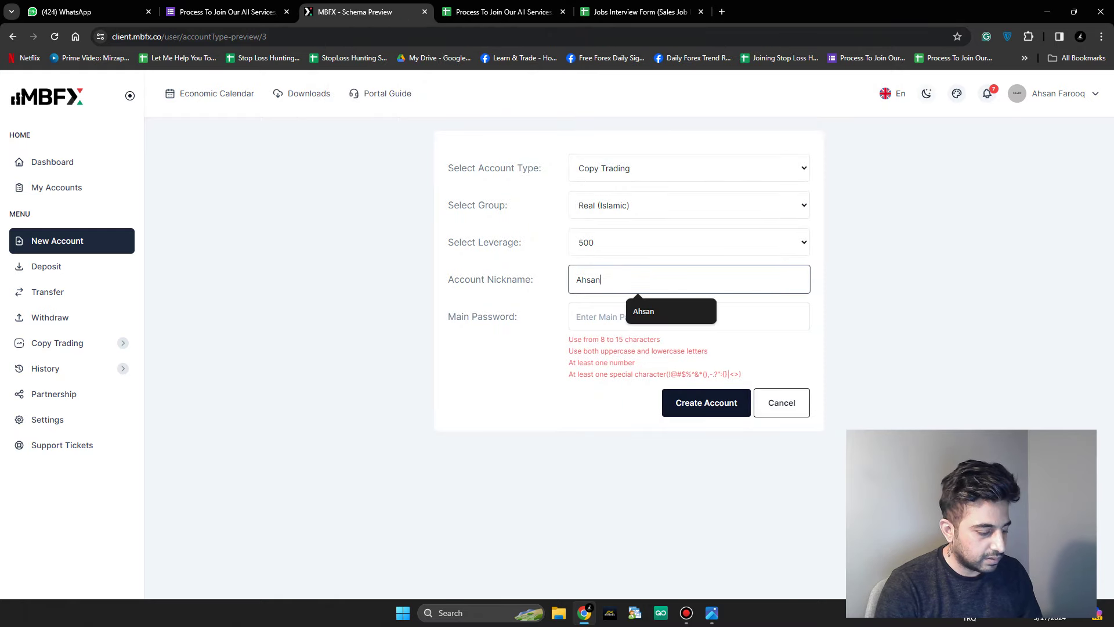
{"action": "type", "text": "video"}
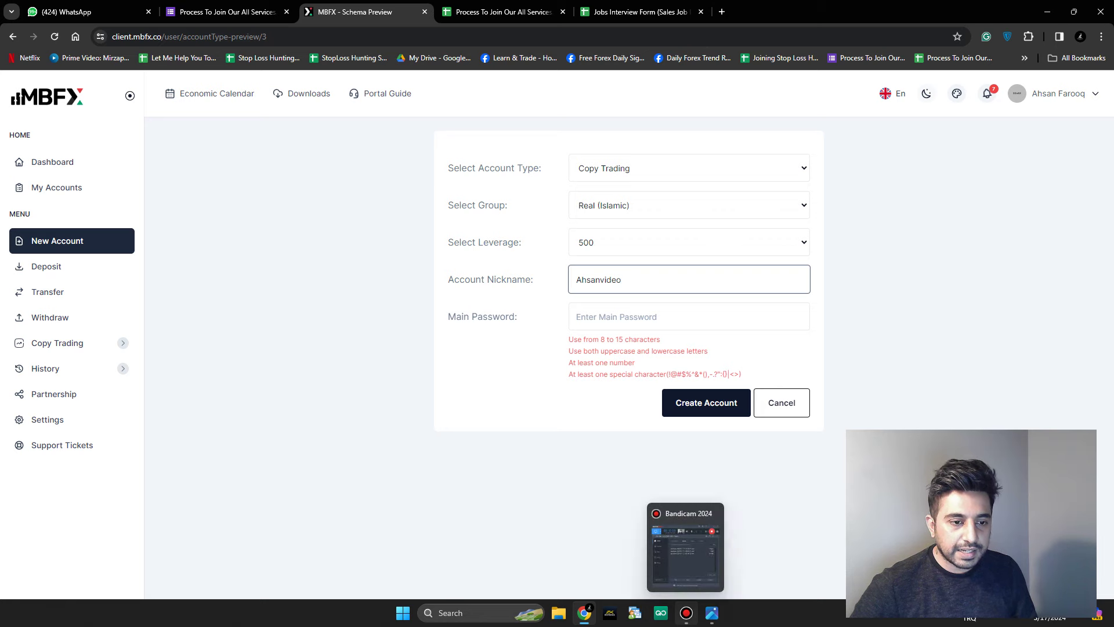
{"action": "left_click", "coordinate": [686, 613]}
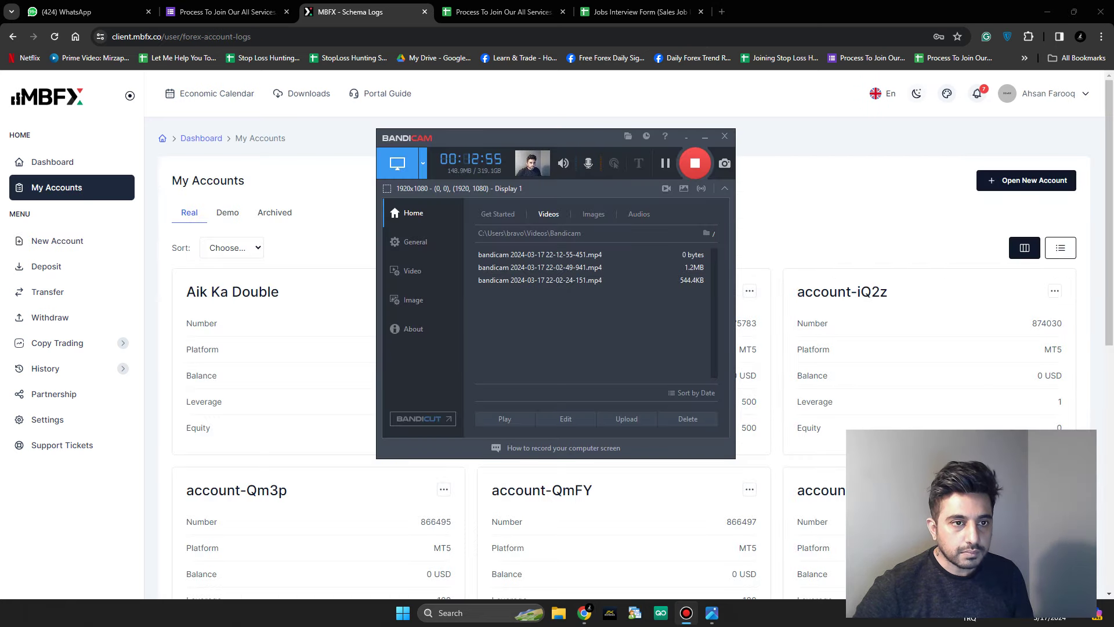
{"action": "left_click", "coordinate": [705, 137]}
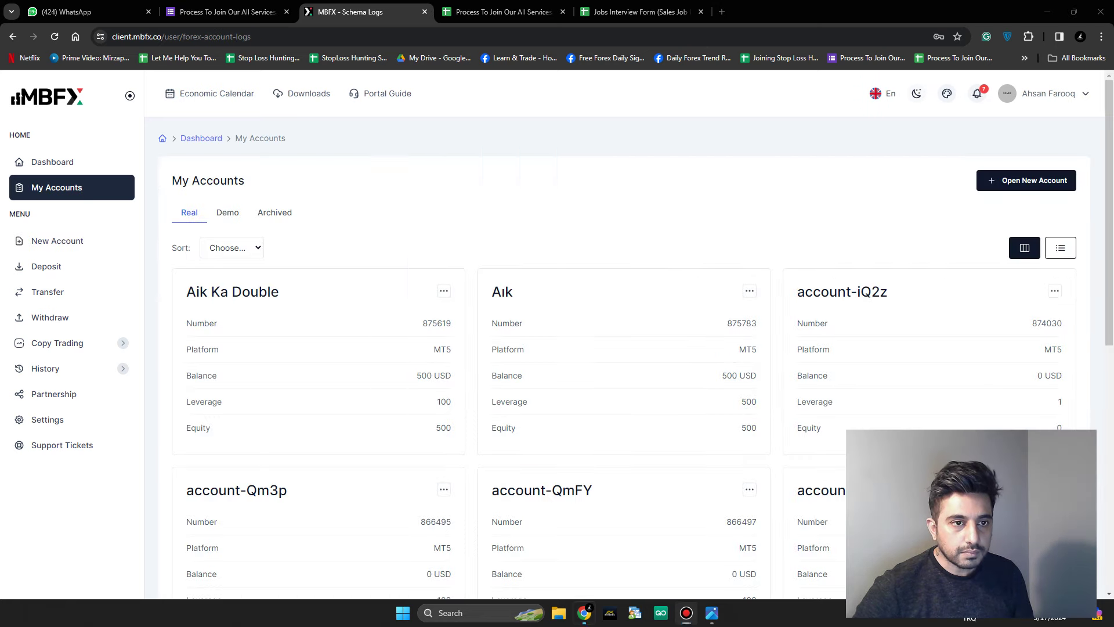
- Find the newly created account at the end of the real accounts list and highlight its nickname and number
{"action": "scroll", "coordinate": [624, 359], "scroll_direction": "down", "scroll_amount": 2}
{"action": "scroll", "coordinate": [624, 360], "scroll_direction": "down", "scroll_amount": 1}
{"action": "scroll", "coordinate": [624, 348], "scroll_direction": "down", "scroll_amount": 5}
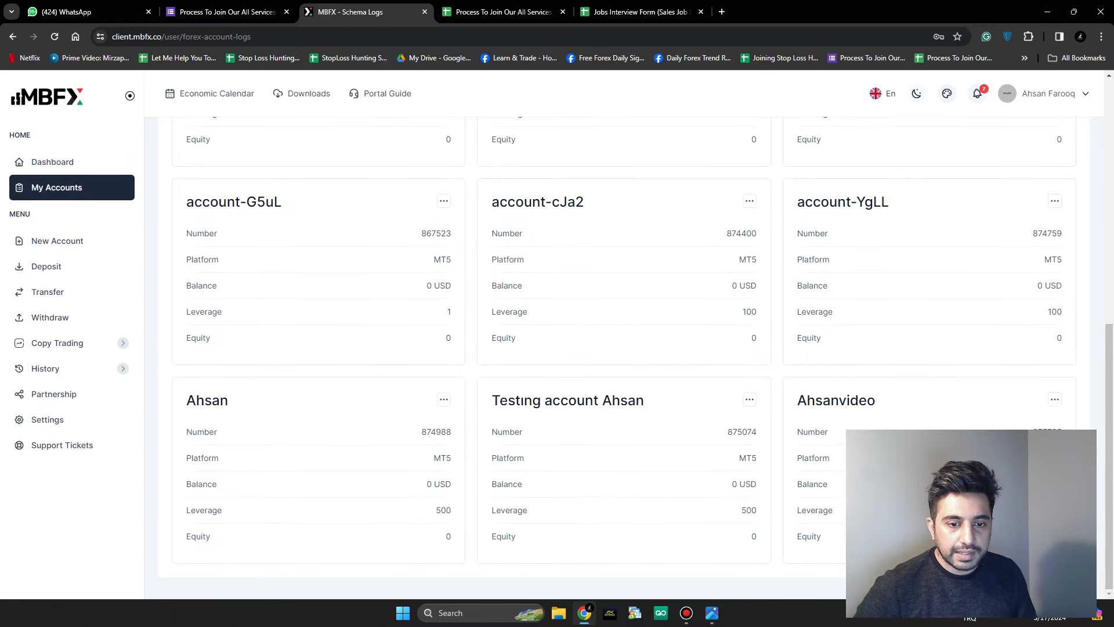
{"action": "double_click", "coordinate": [835, 400]}
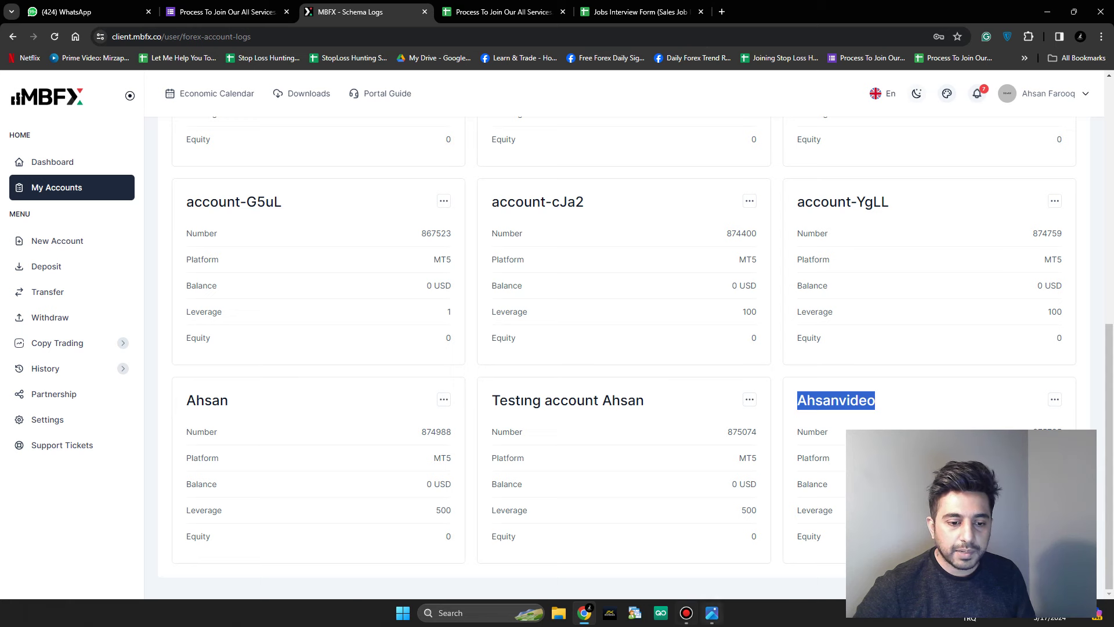
{"action": "left_click", "coordinate": [687, 612]}
{"action": "left_click", "coordinate": [650, 499]}
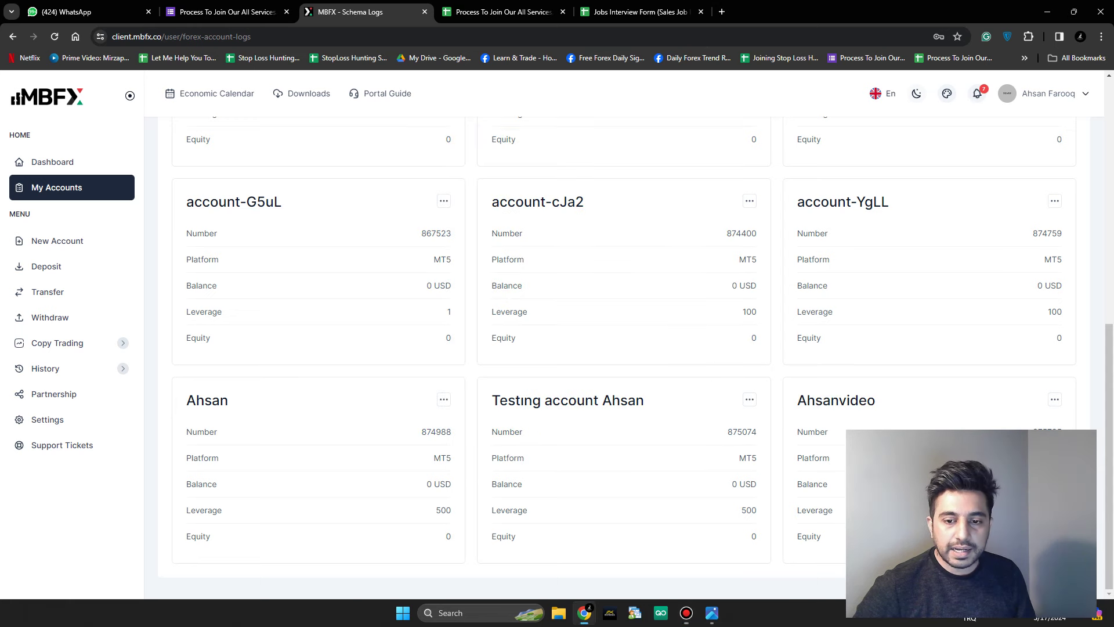
{"action": "left_click_drag", "start_coordinate": [1033, 432], "coordinate": [1058, 432]}
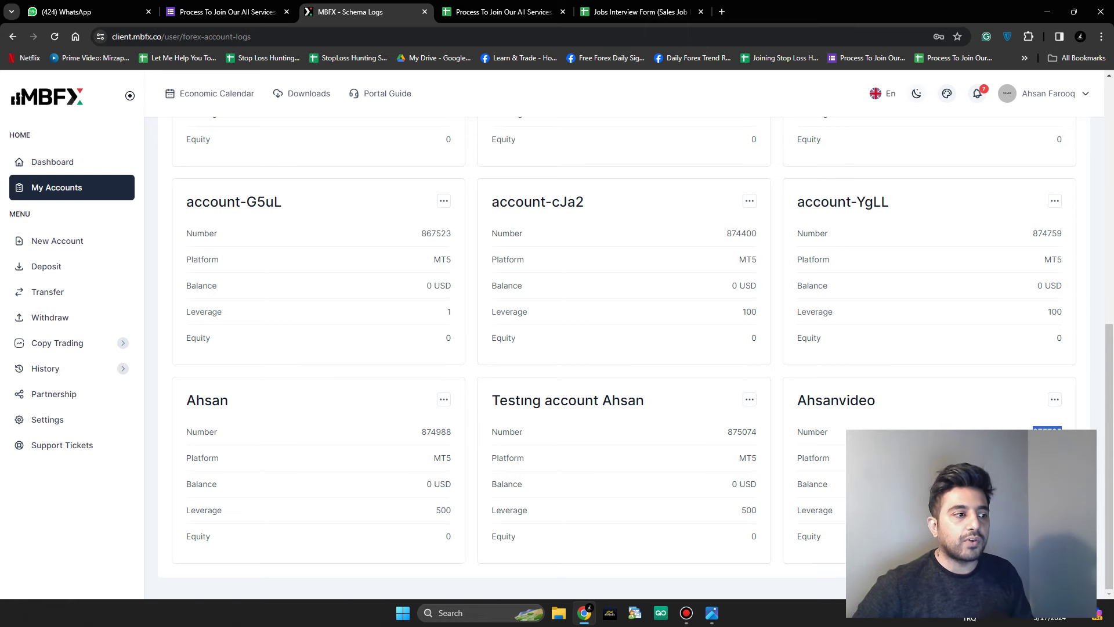
- Start a new deposit and choose the newly created account with the "video" nickname as the account to deposit
{"action": "left_click", "coordinate": [46, 266]}
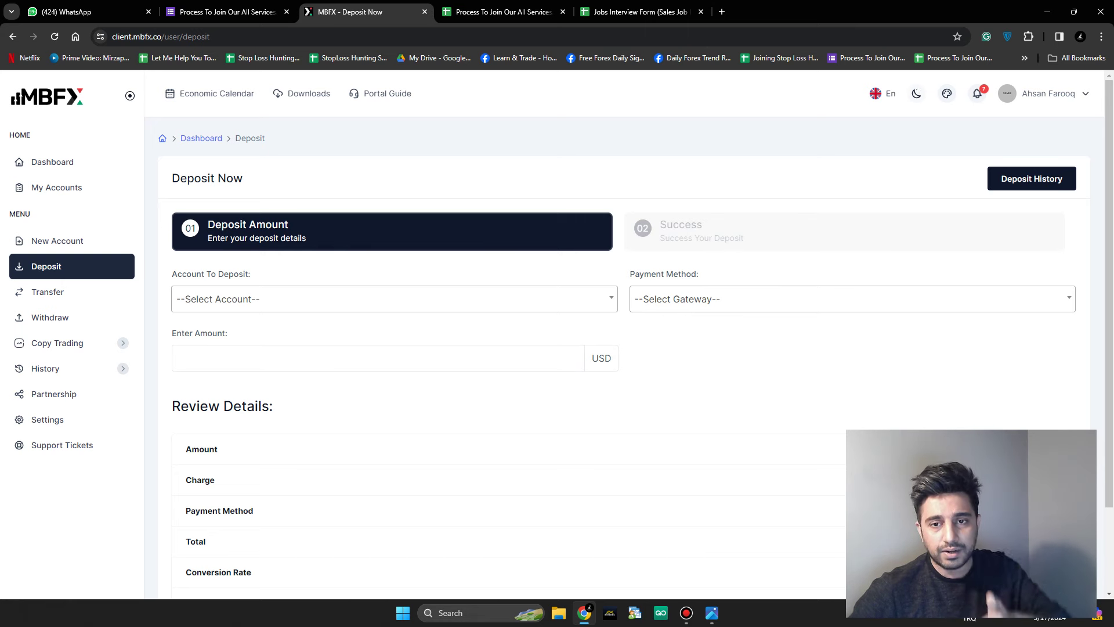
{"action": "scroll", "coordinate": [636, 342], "scroll_direction": "down", "scroll_amount": 1}
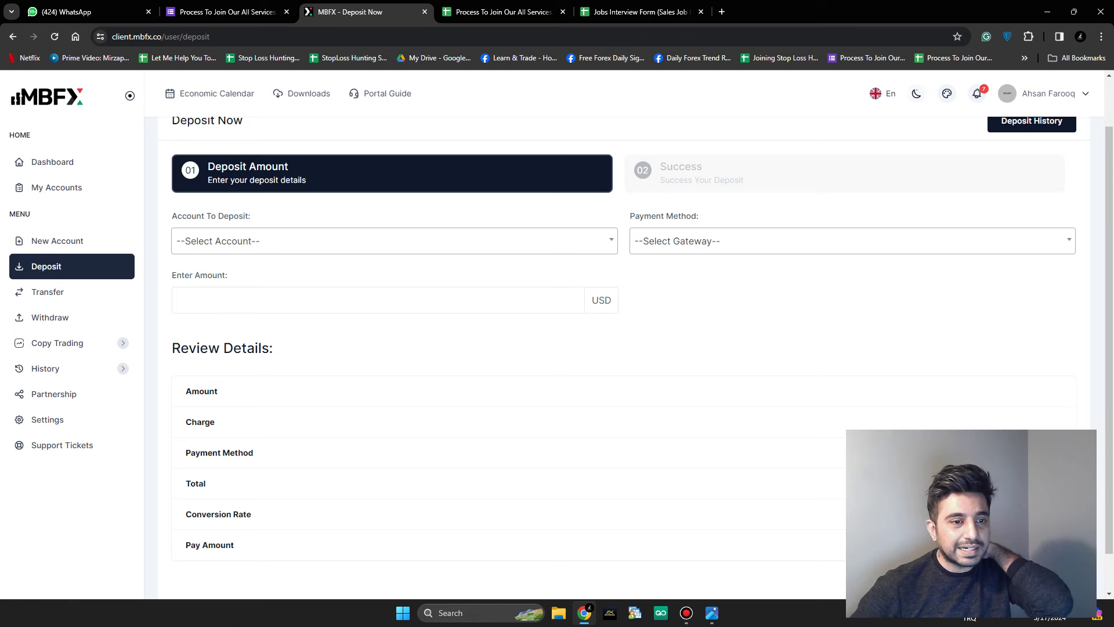
{"action": "left_click", "coordinate": [395, 241]}
{"action": "scroll", "coordinate": [395, 337], "scroll_direction": "down", "scroll_amount": 5}
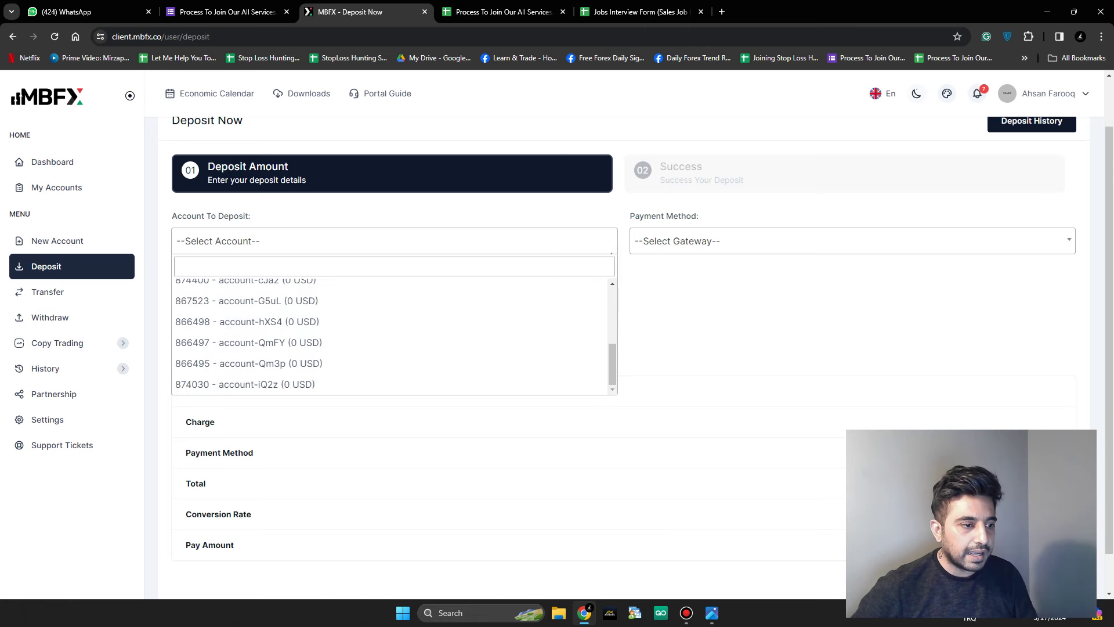
{"action": "scroll", "coordinate": [394, 336], "scroll_direction": "up", "scroll_amount": 8}
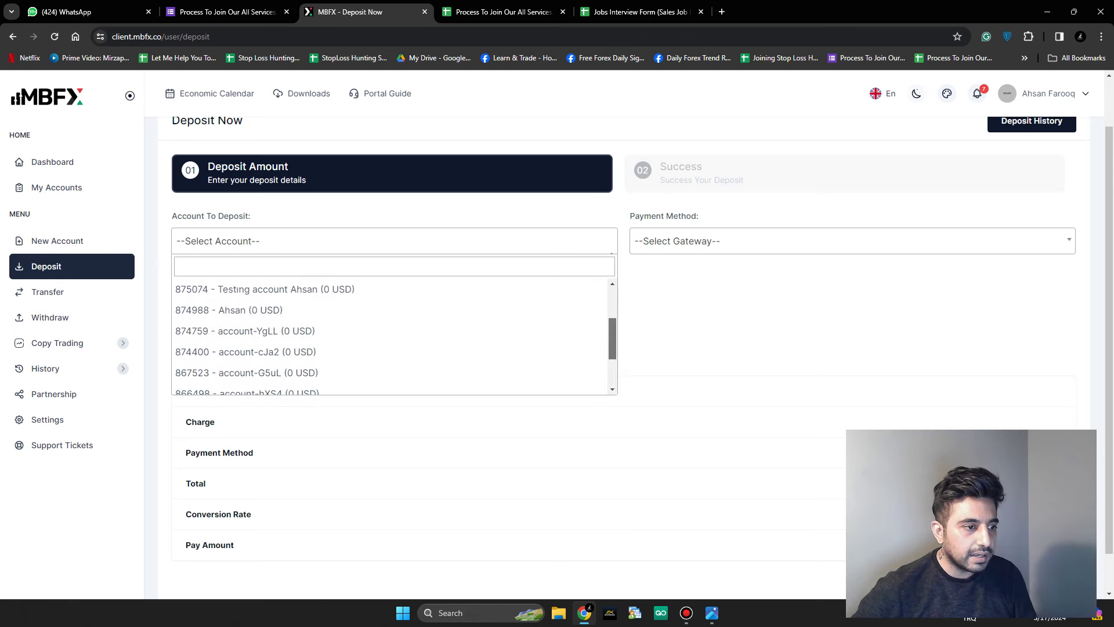
{"action": "scroll", "coordinate": [395, 337], "scroll_direction": "up", "scroll_amount": 1}
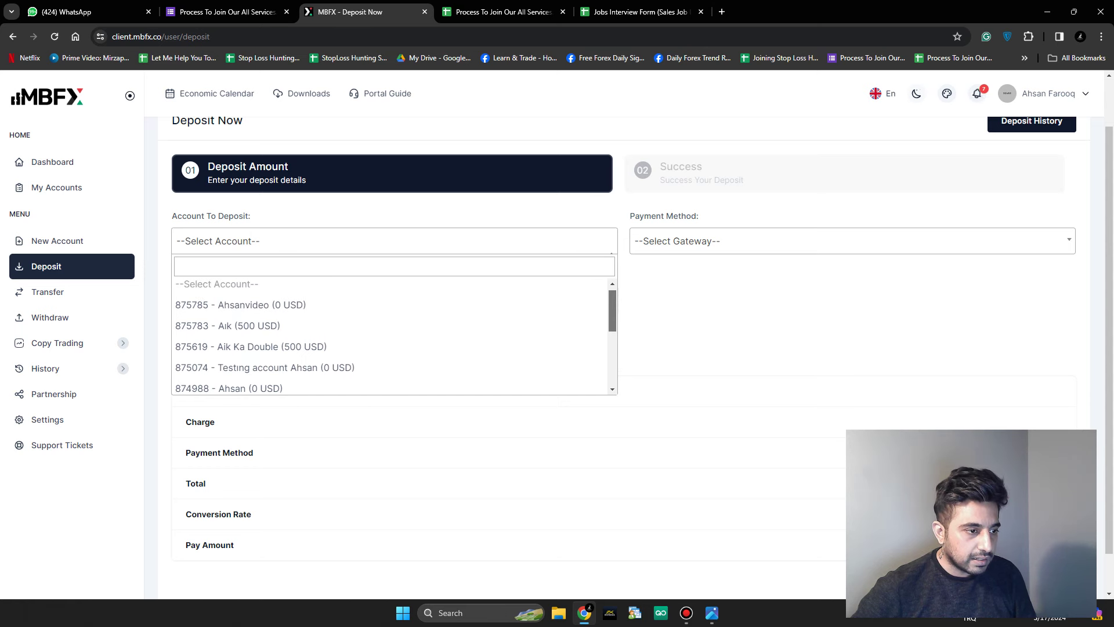
{"action": "scroll", "coordinate": [395, 337], "scroll_direction": "down", "scroll_amount": 1}
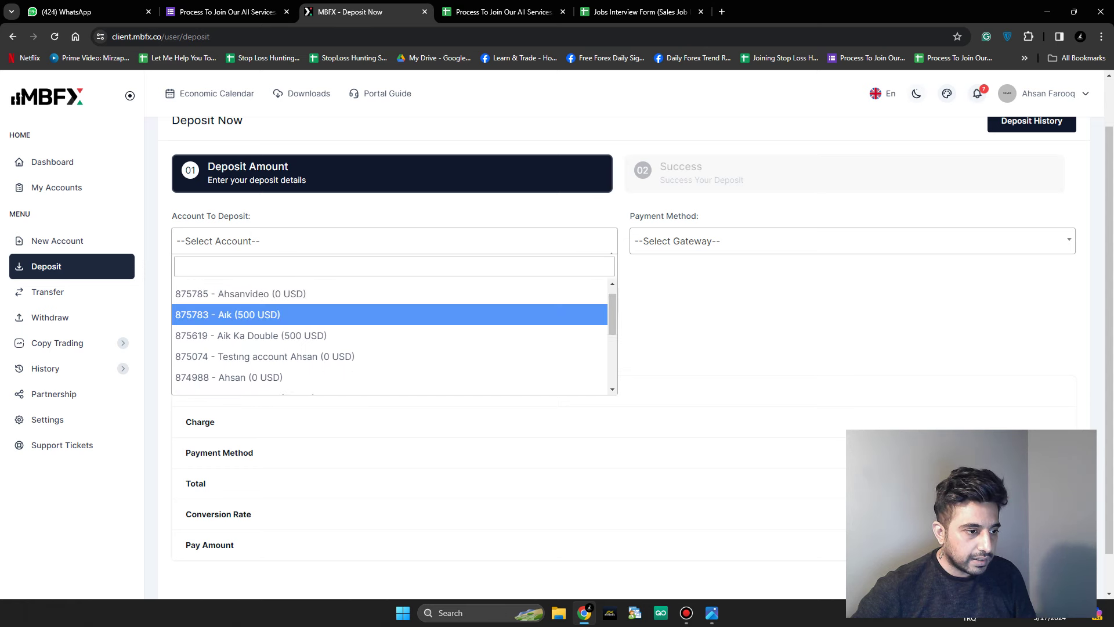
{"action": "scroll", "coordinate": [395, 325], "scroll_direction": "up", "scroll_amount": 1}
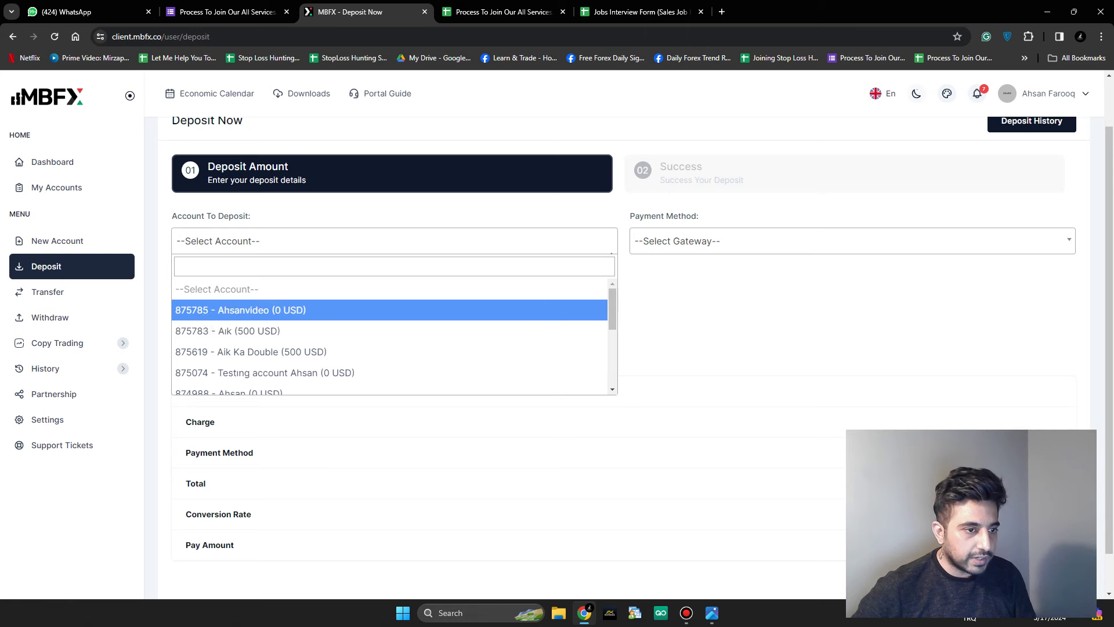
{"action": "left_click", "coordinate": [394, 305]}
- Go through the available payment gateways and choose USDT as the deposit's payment method
{"action": "left_click", "coordinate": [697, 242]}
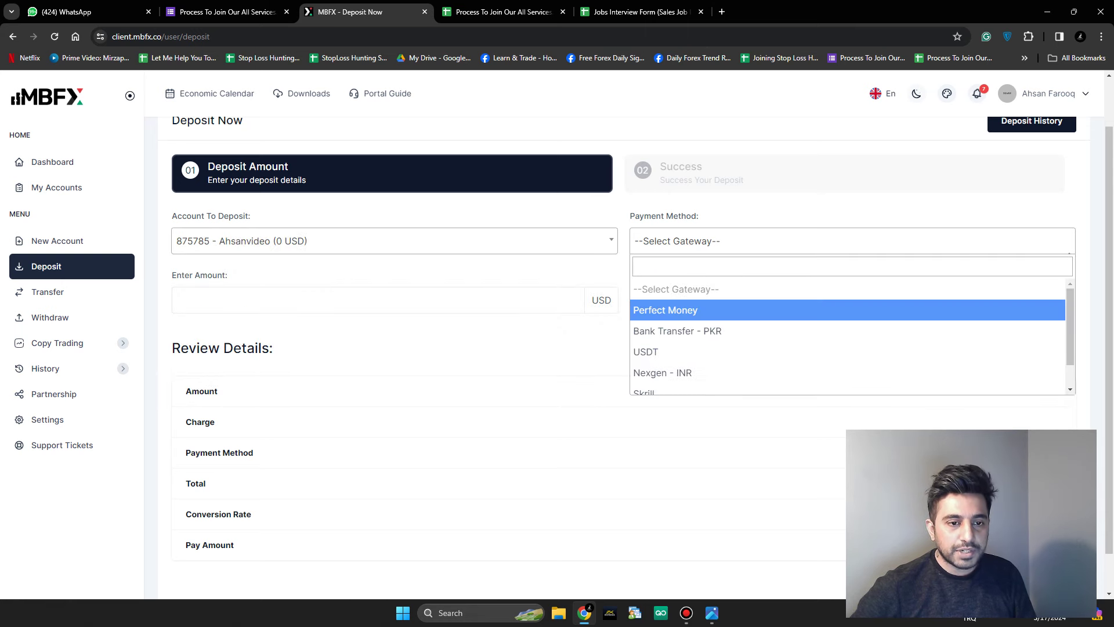
{"action": "key", "text": "Down"}
{"action": "key", "text": "Down"}
{"action": "key", "text": "Up"}
{"action": "key", "text": "Down"}
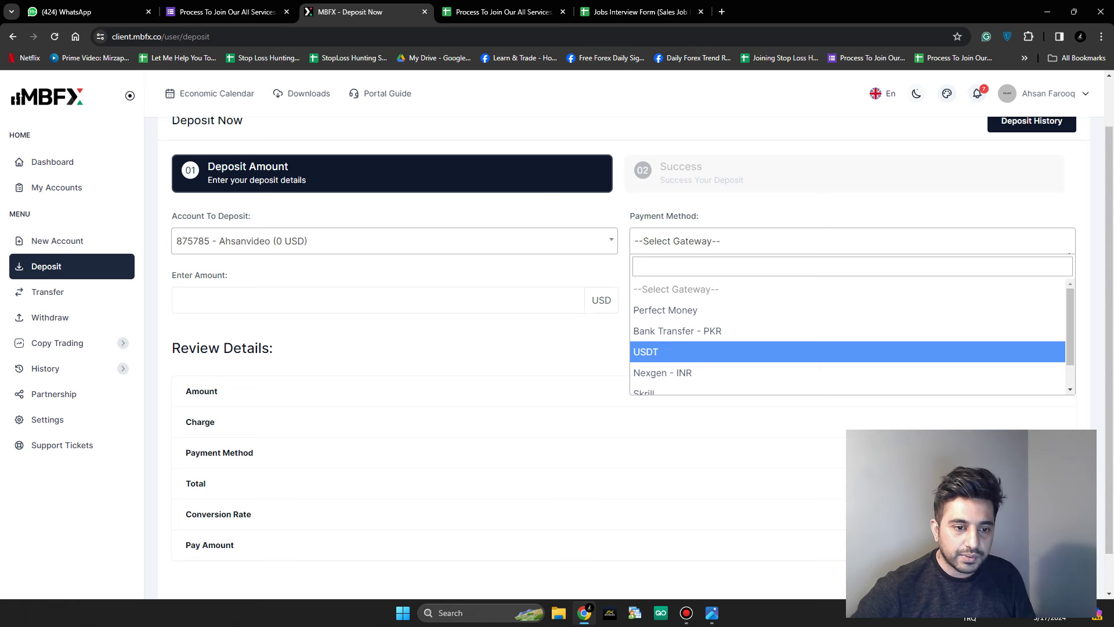
{"action": "key", "text": "Down"}
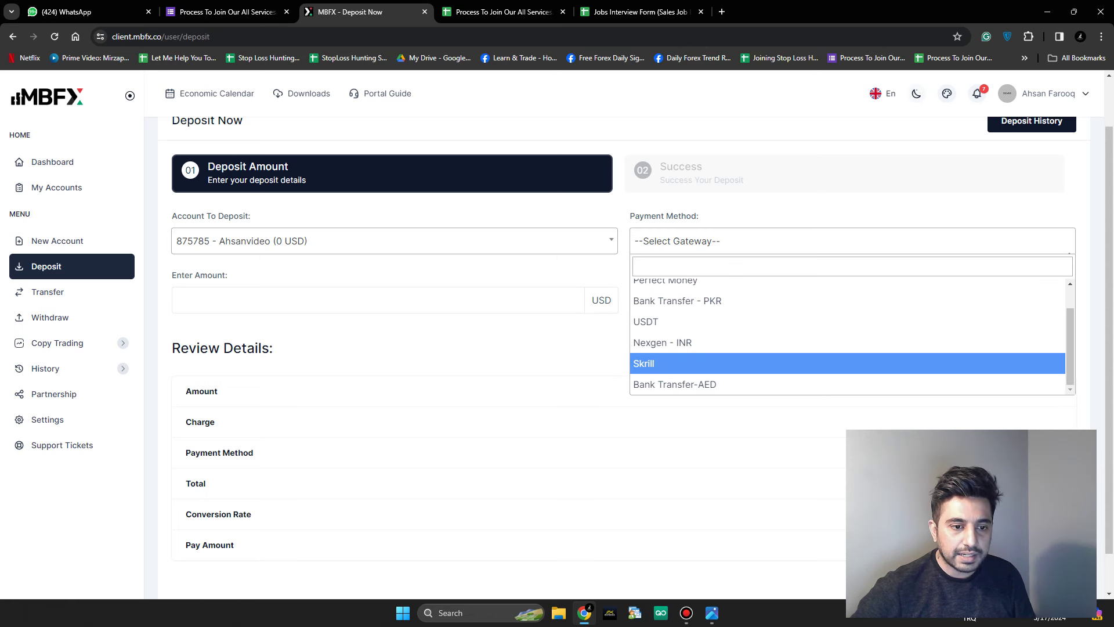
{"action": "key", "text": "Down"}
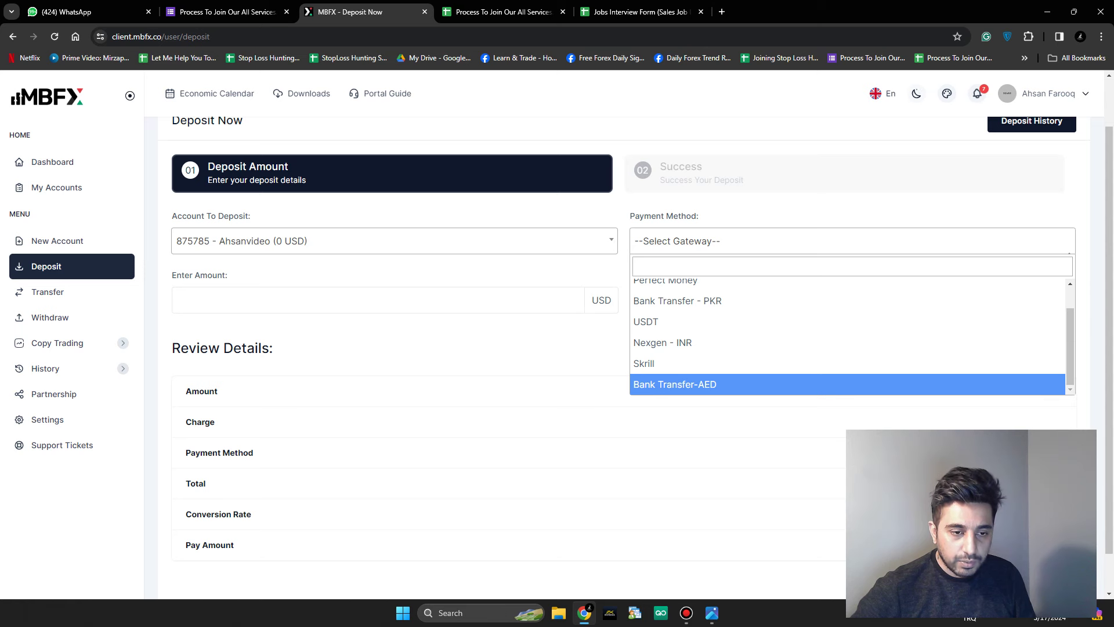
{"action": "scroll", "coordinate": [847, 342], "scroll_direction": "up", "scroll_amount": 1}
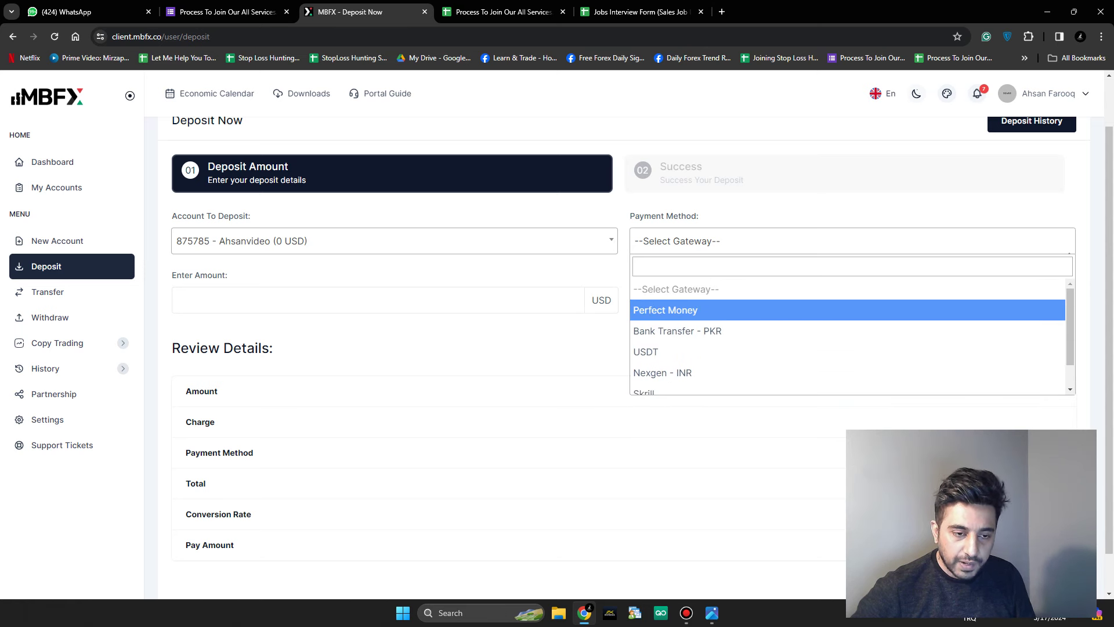
{"action": "key", "text": "Escape"}
{"action": "left_click", "coordinate": [852, 241]}
{"action": "key", "text": "Down"}
{"action": "key", "text": "Down"}
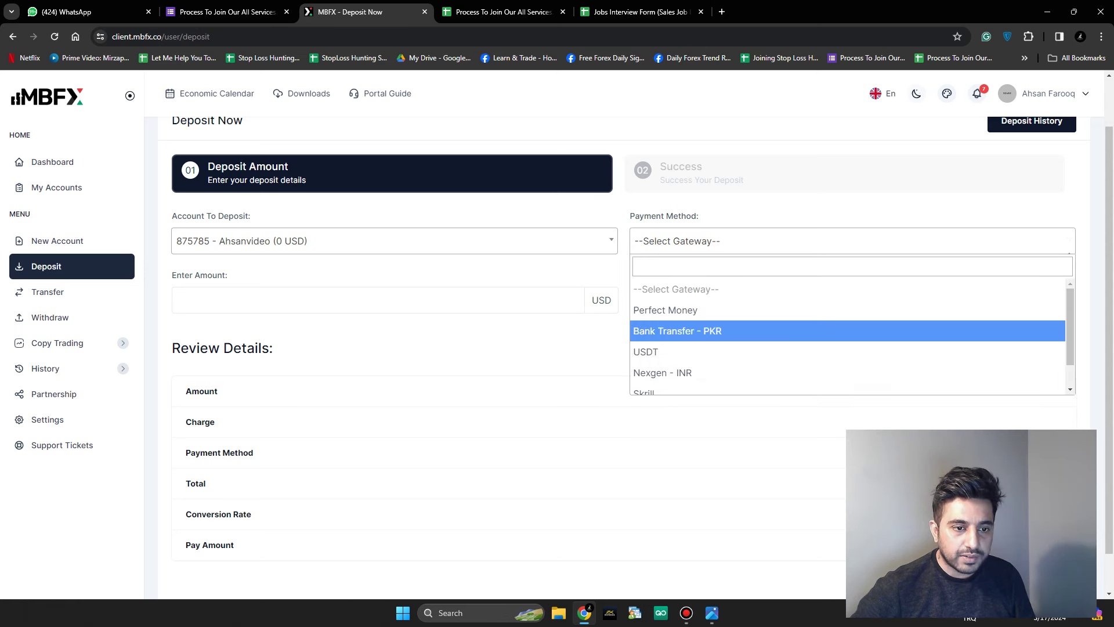
{"action": "key", "text": "Return"}
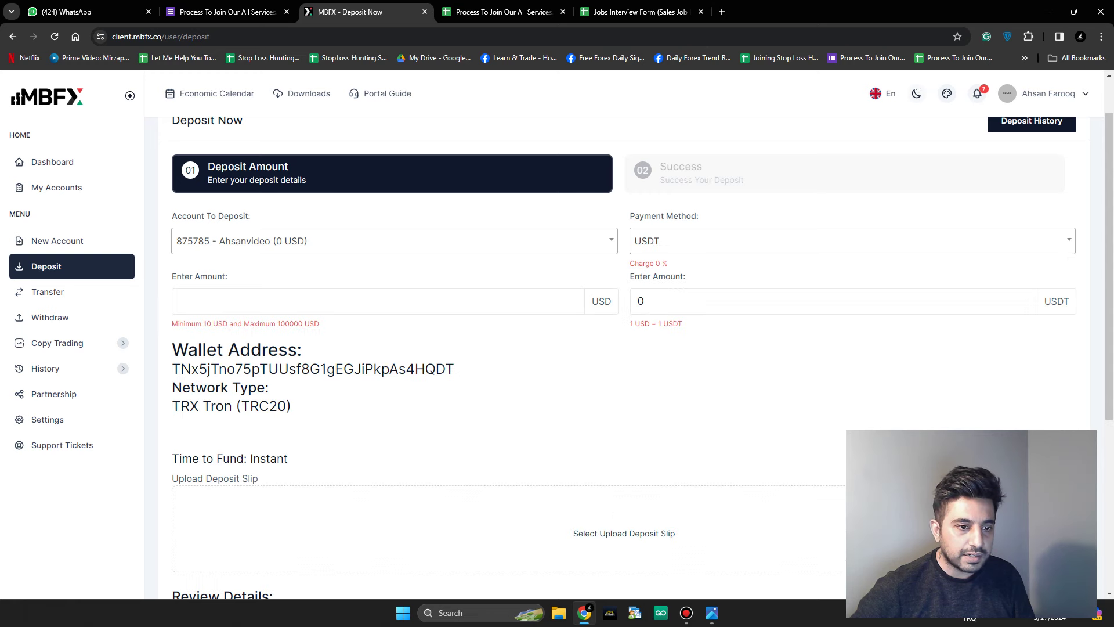
- Set the deposit amount to 500 USD
{"action": "left_click", "coordinate": [180, 301]}
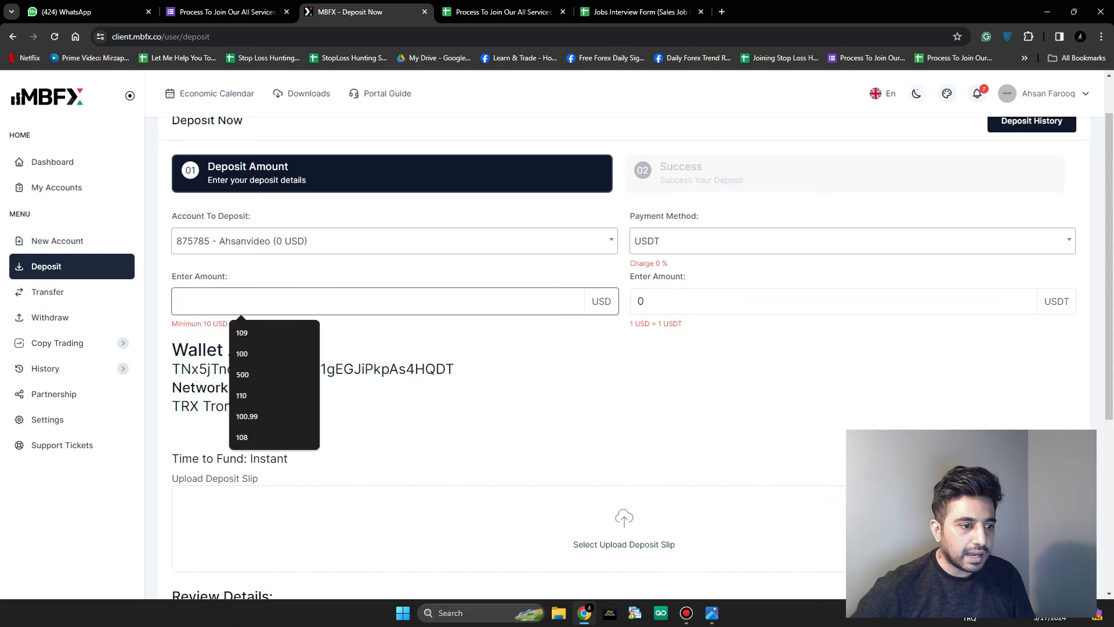
{"action": "type", "text": "5050"}
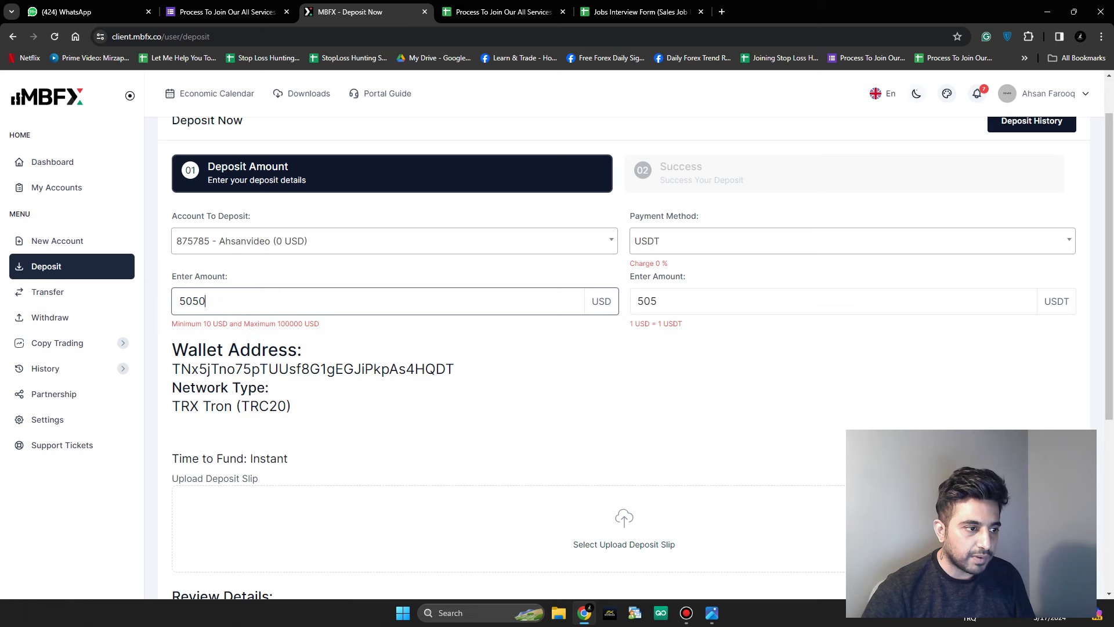
{"action": "key", "text": "BackSpace"}
{"action": "key", "text": "BackSpace"}
{"action": "type", "text": "00"}
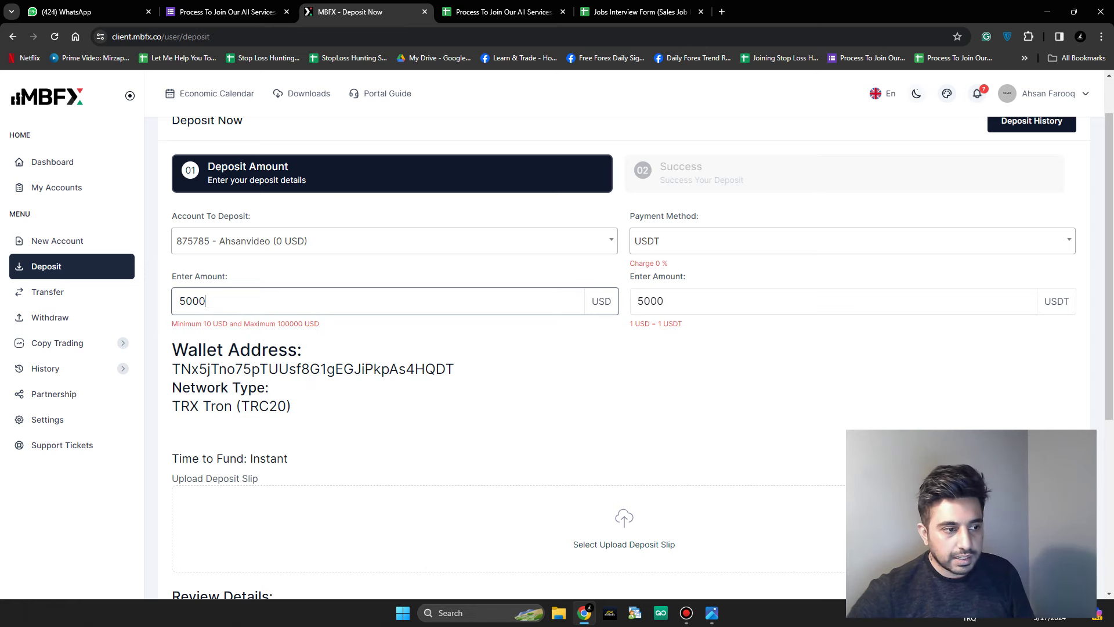
{"action": "key", "text": "BackSpace"}
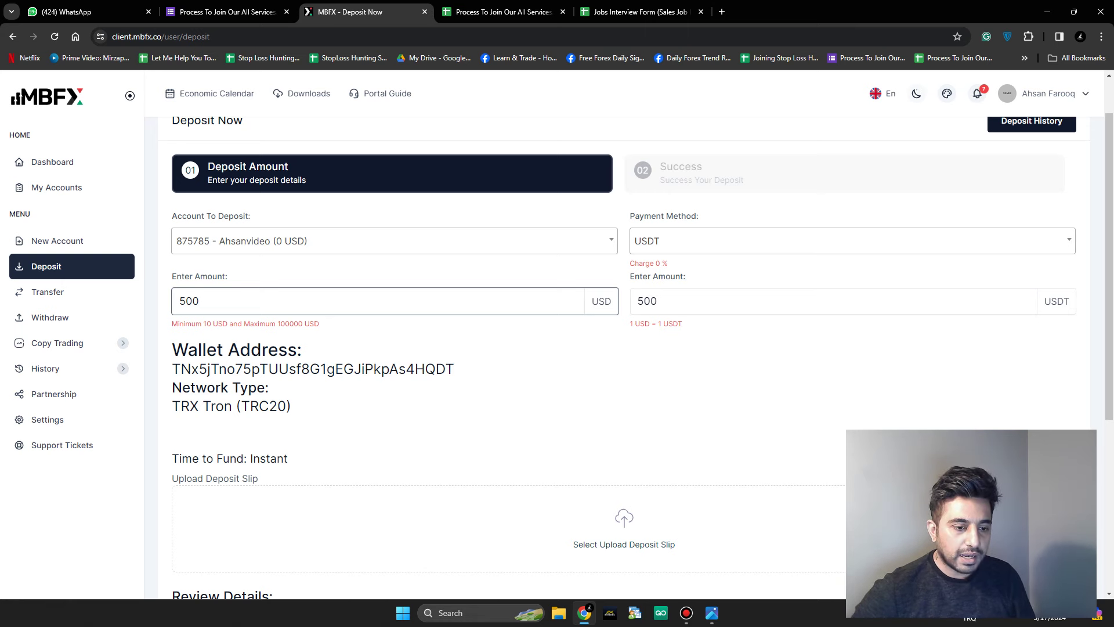
- Check the wallet address, network type, deposit slip upload area and review details of the deposit
{"action": "scroll", "coordinate": [624, 349], "scroll_direction": "down", "scroll_amount": 2}
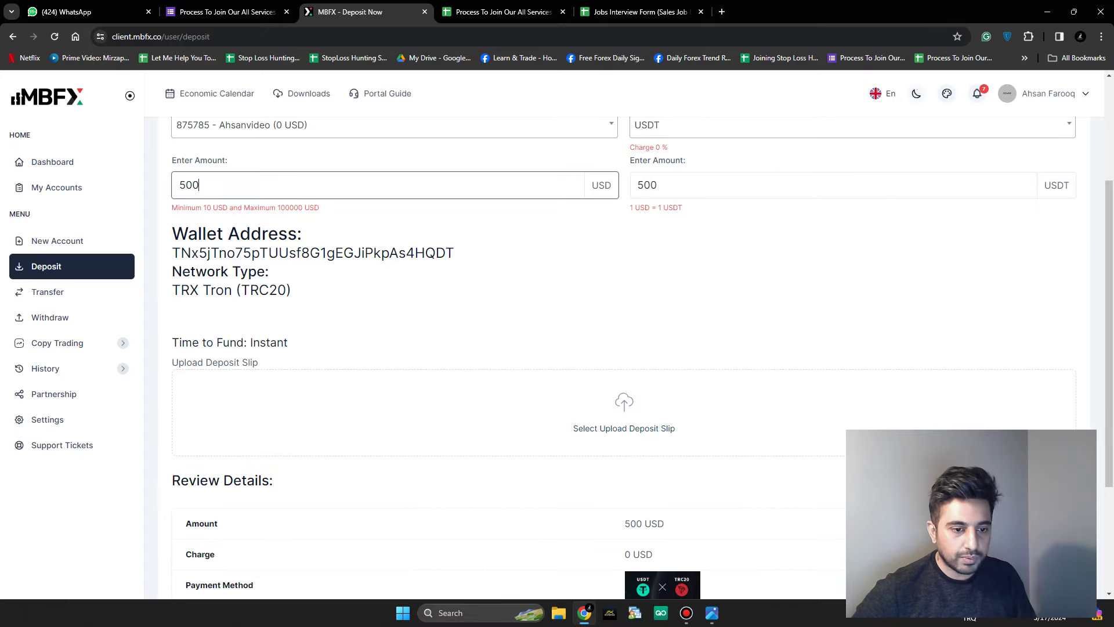
{"action": "scroll", "coordinate": [624, 348], "scroll_direction": "down", "scroll_amount": 3}
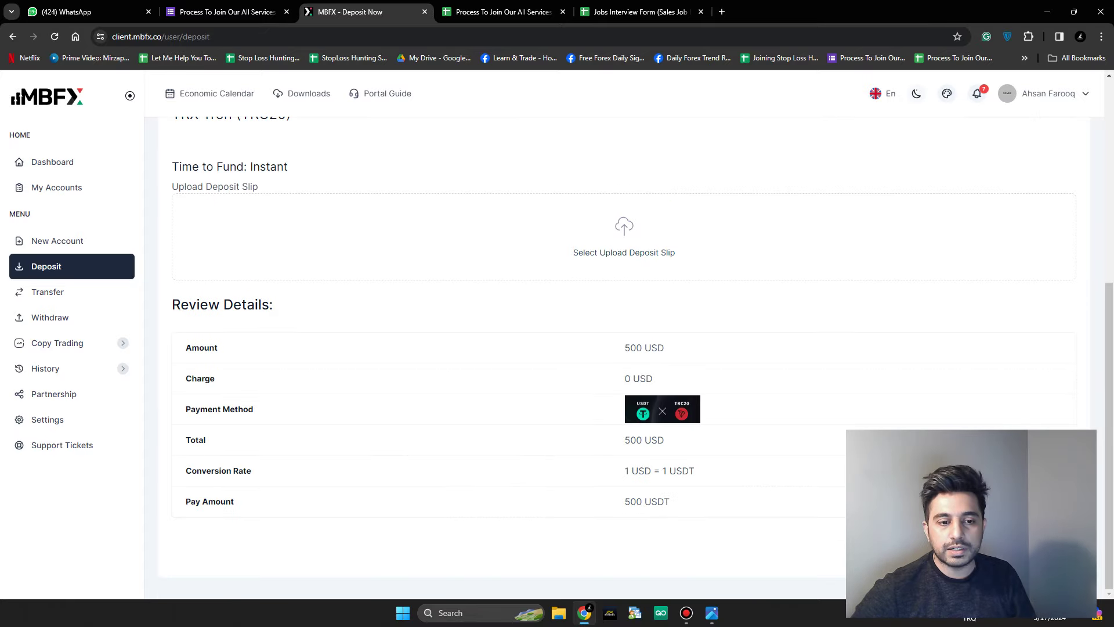
{"action": "scroll", "coordinate": [624, 348], "scroll_direction": "up", "scroll_amount": 6}
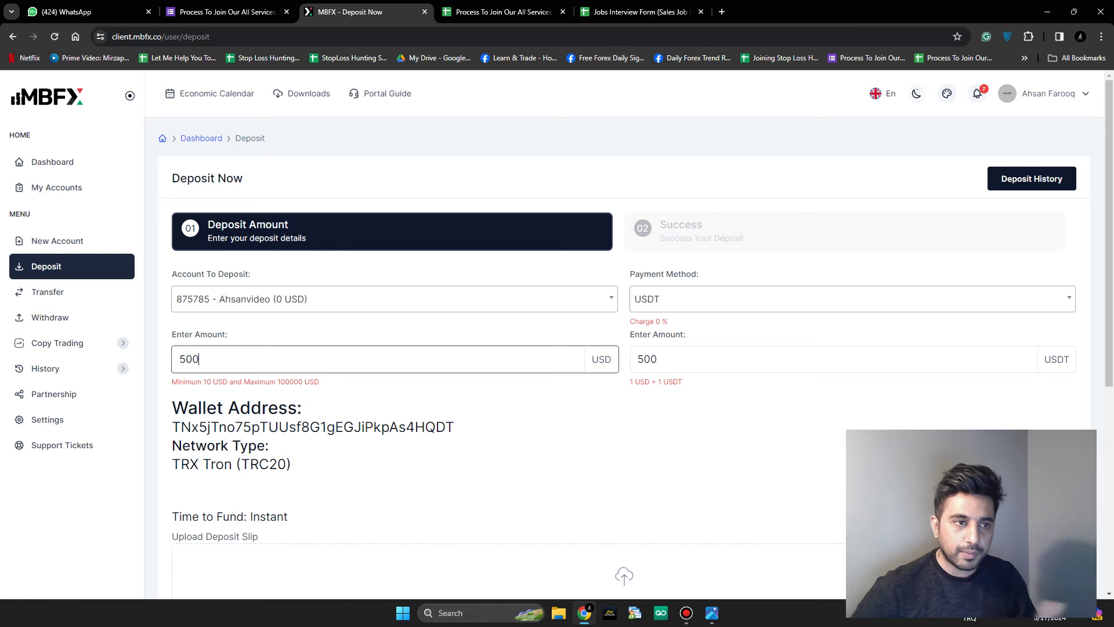
{"action": "scroll", "coordinate": [623, 339], "scroll_direction": "down", "scroll_amount": 5}
{"action": "scroll", "coordinate": [624, 339], "scroll_direction": "down", "scroll_amount": 1}
{"action": "scroll", "coordinate": [624, 340], "scroll_direction": "up", "scroll_amount": 6}
{"action": "left_click", "coordinate": [687, 613]}
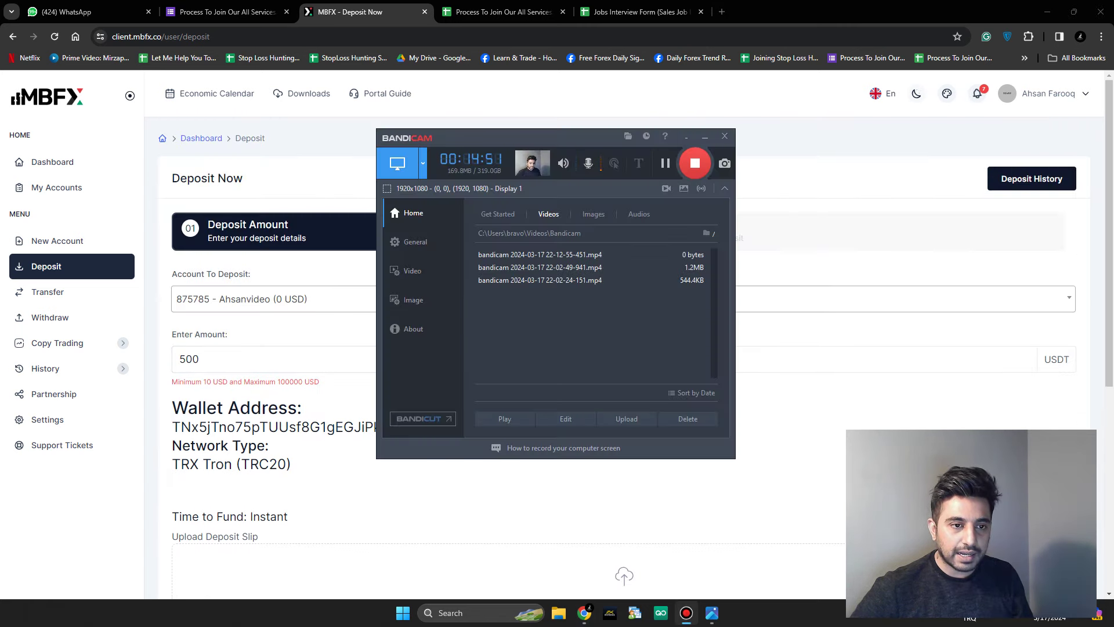
{"action": "left_click", "coordinate": [666, 163]}
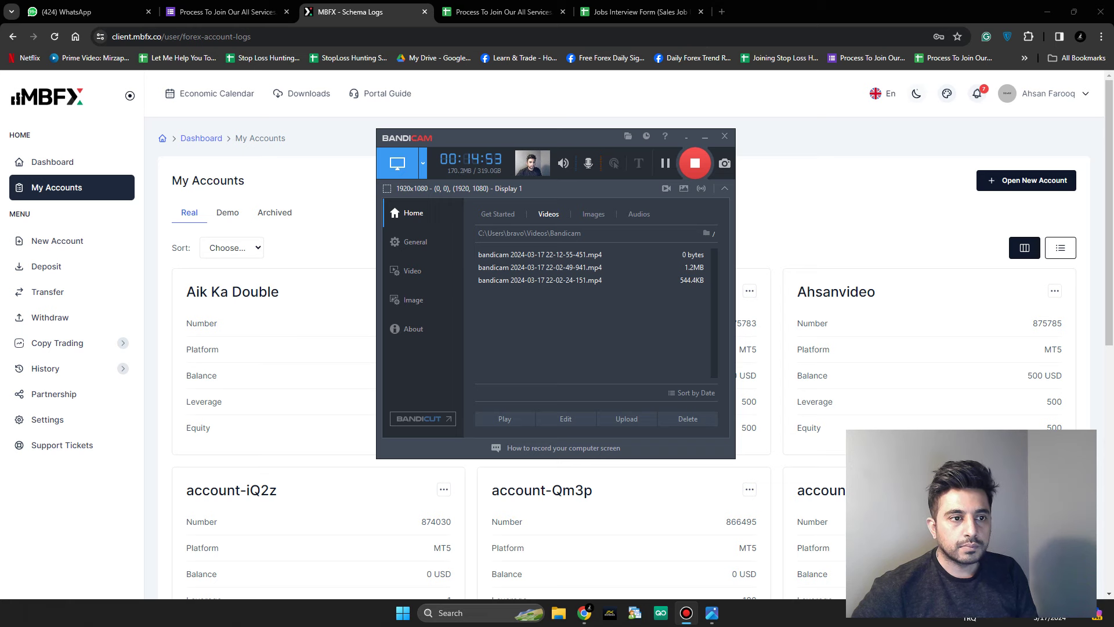
{"action": "left_click", "coordinate": [705, 137]}
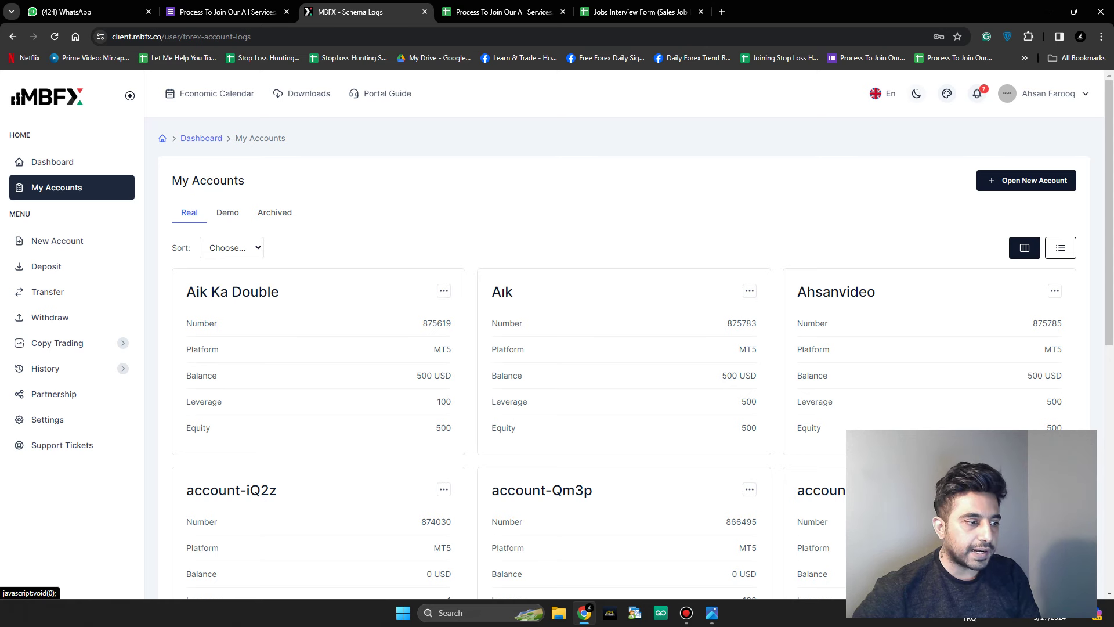
- Open the copy trading Follower Access page with its subscription registration form
{"action": "left_click", "coordinate": [59, 343]}
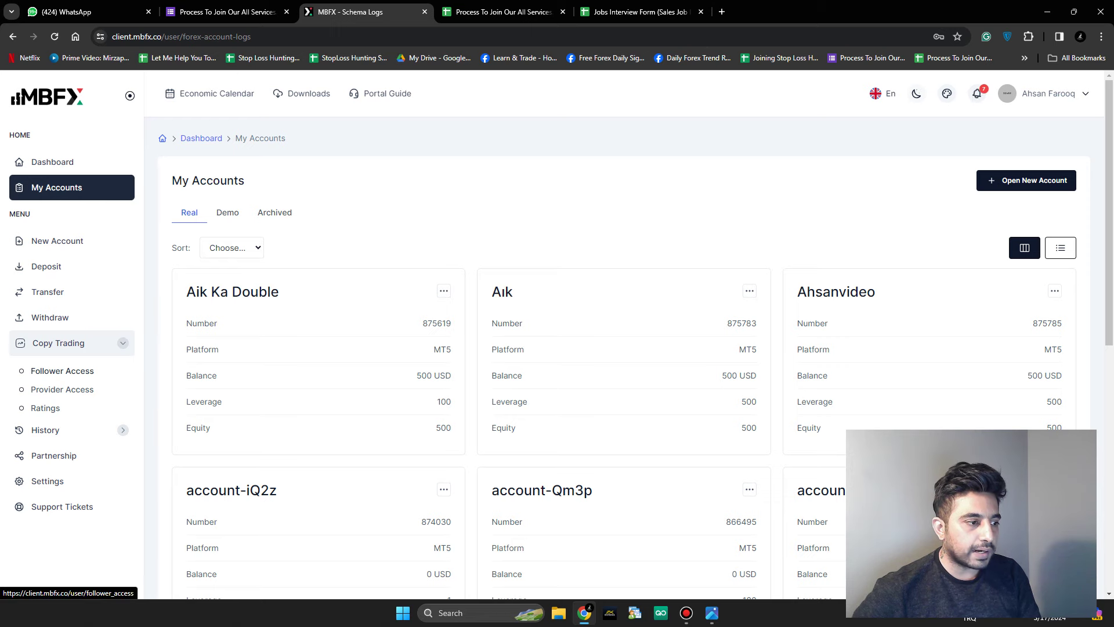
{"action": "left_click", "coordinate": [62, 371]}
{"action": "left_click", "coordinate": [686, 612]}
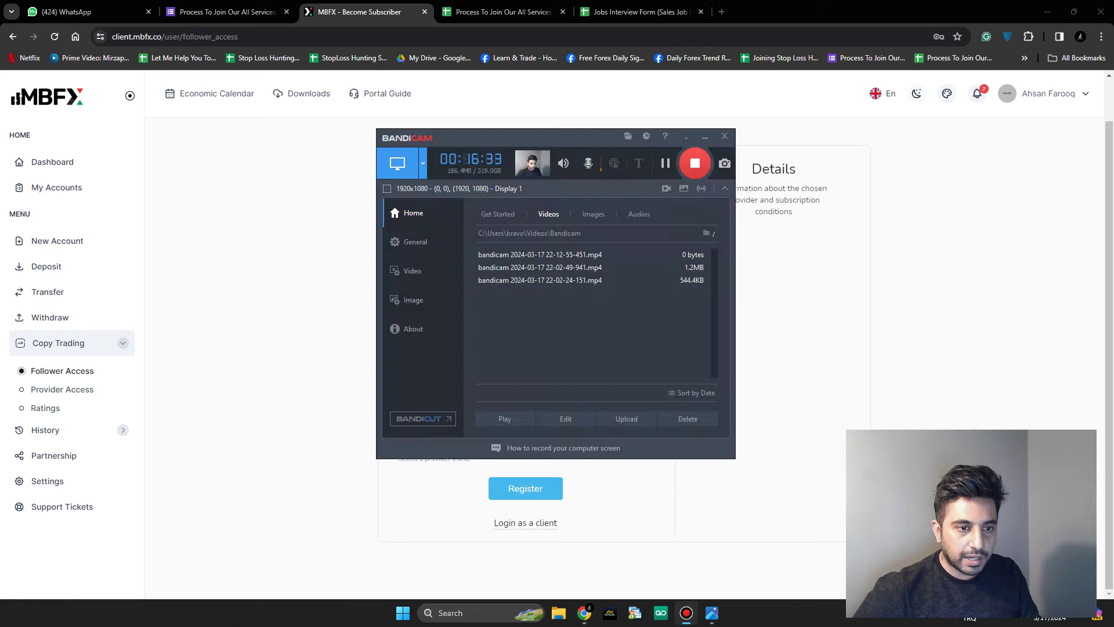
{"action": "left_click", "coordinate": [329, 260]}
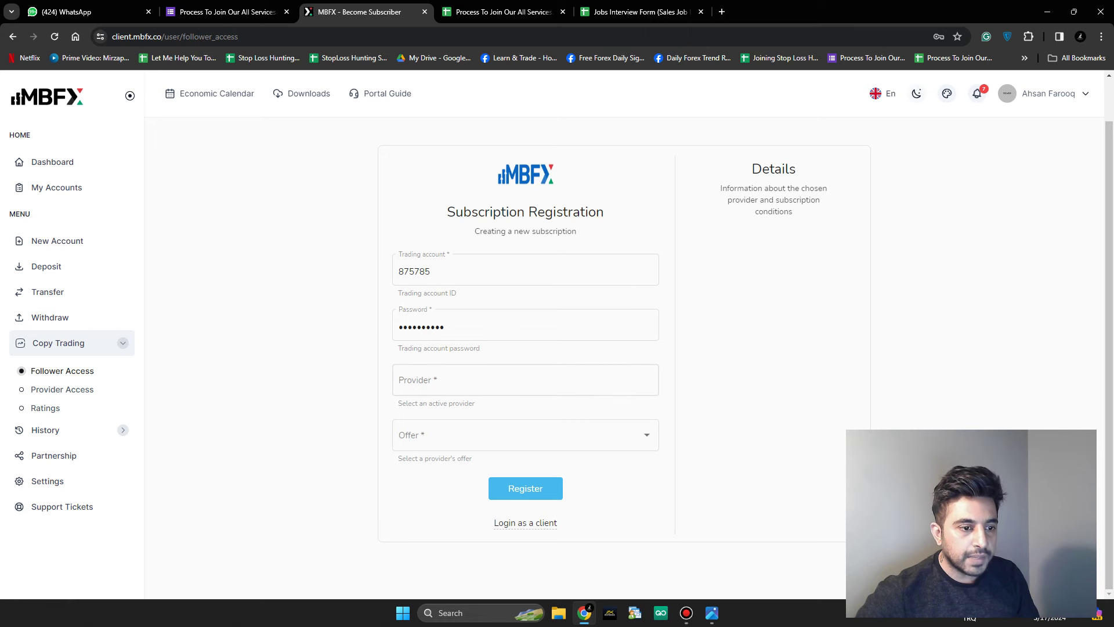
- Search the provider list for "AIK" and choose Aik Ka Double #115 as the subscription's provider
{"action": "left_click", "coordinate": [526, 380]}
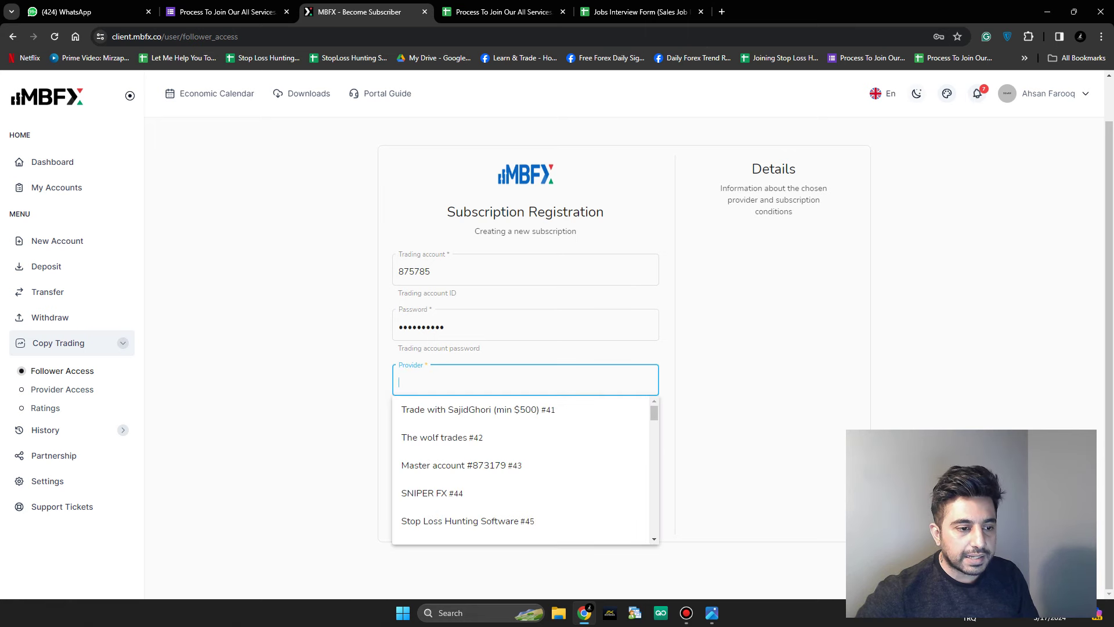
{"action": "scroll", "coordinate": [522, 470], "scroll_direction": "down", "scroll_amount": 15}
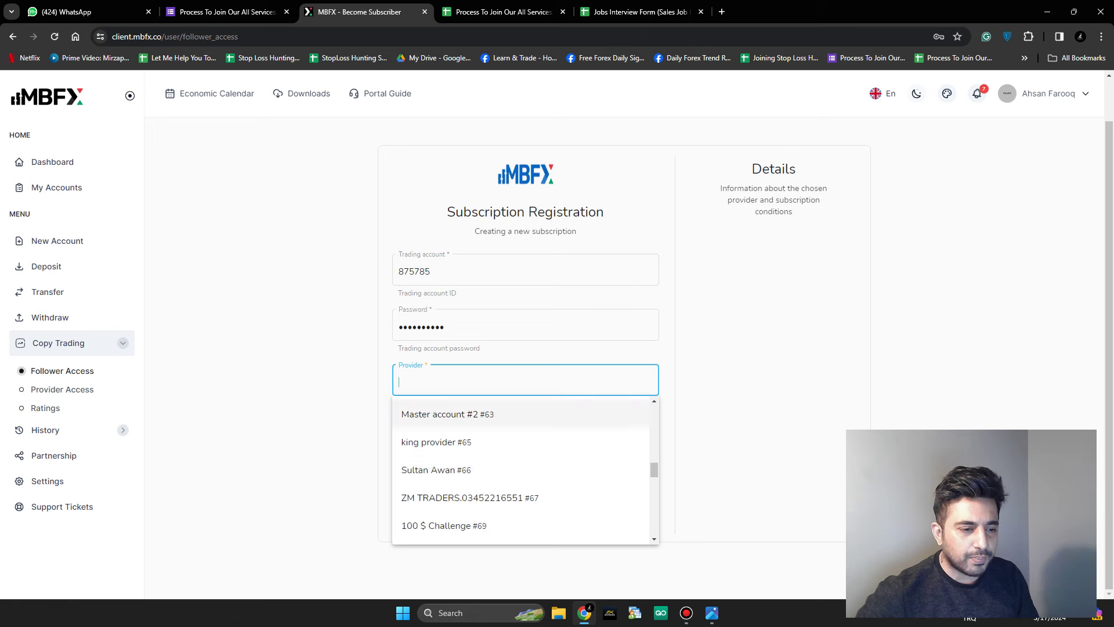
{"action": "scroll", "coordinate": [522, 474], "scroll_direction": "down", "scroll_amount": 18}
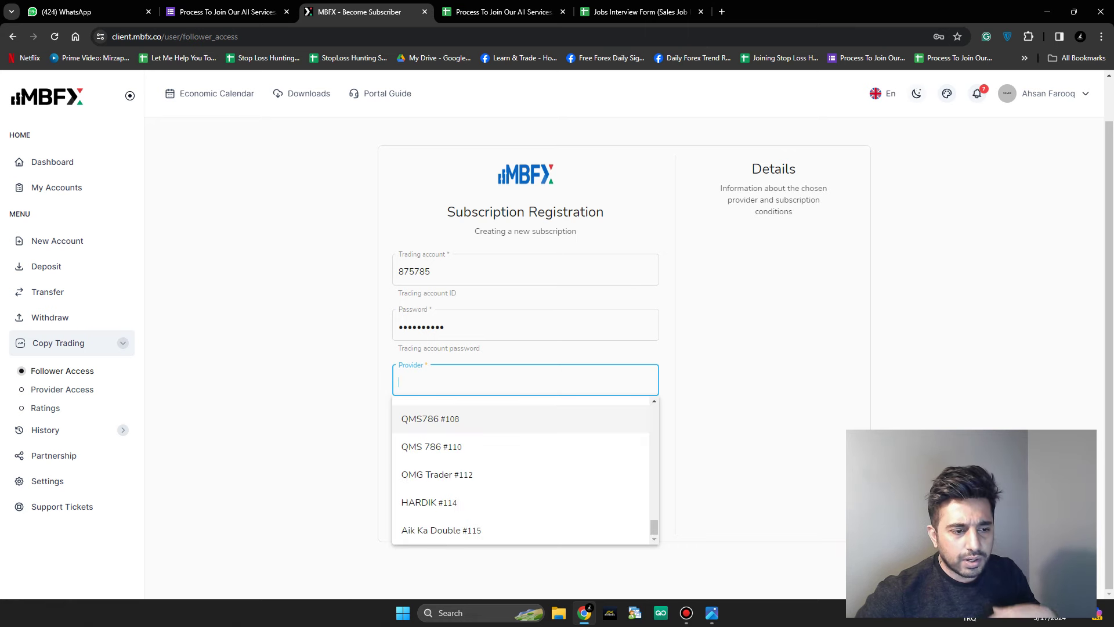
{"action": "scroll", "coordinate": [522, 475], "scroll_direction": "up", "scroll_amount": 20}
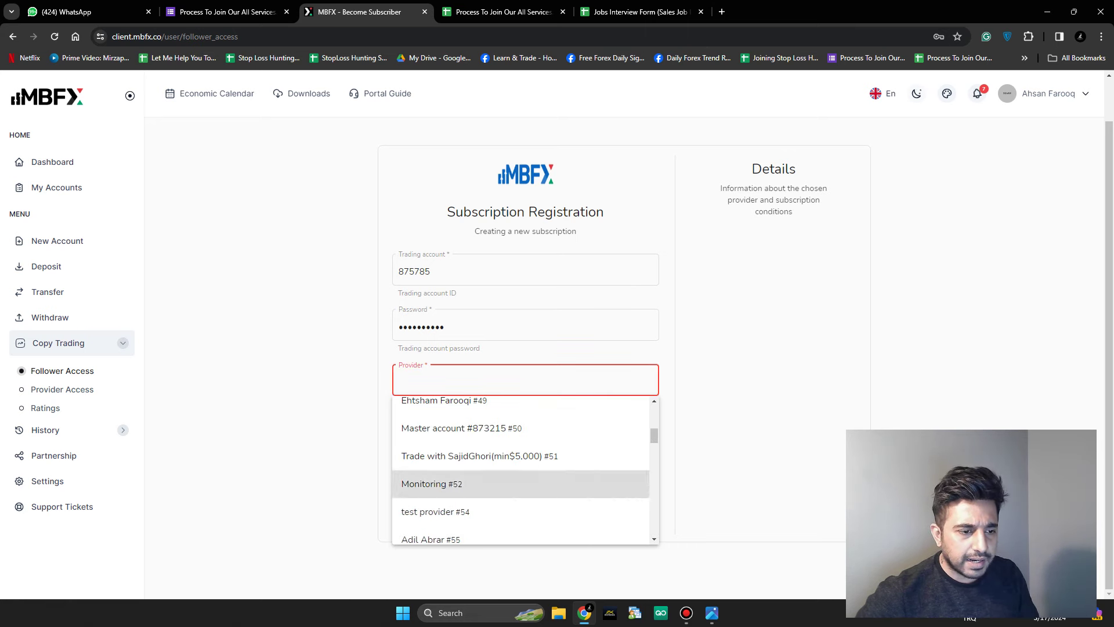
{"action": "scroll", "coordinate": [522, 478], "scroll_direction": "up", "scroll_amount": 3}
{"action": "type", "text": "A"}
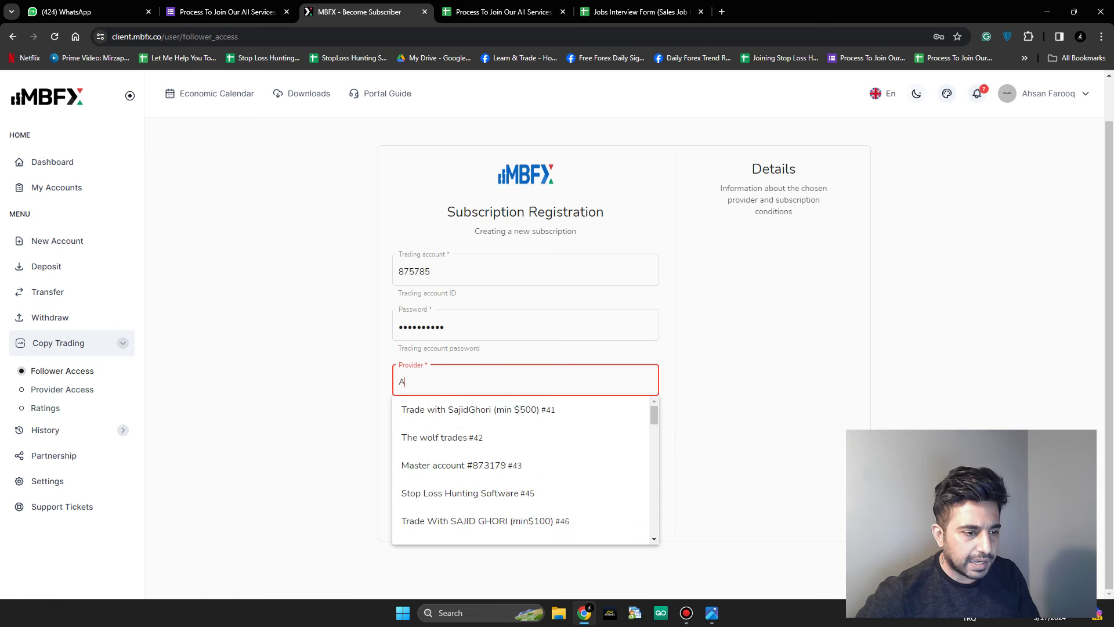
{"action": "type", "text": "IK"}
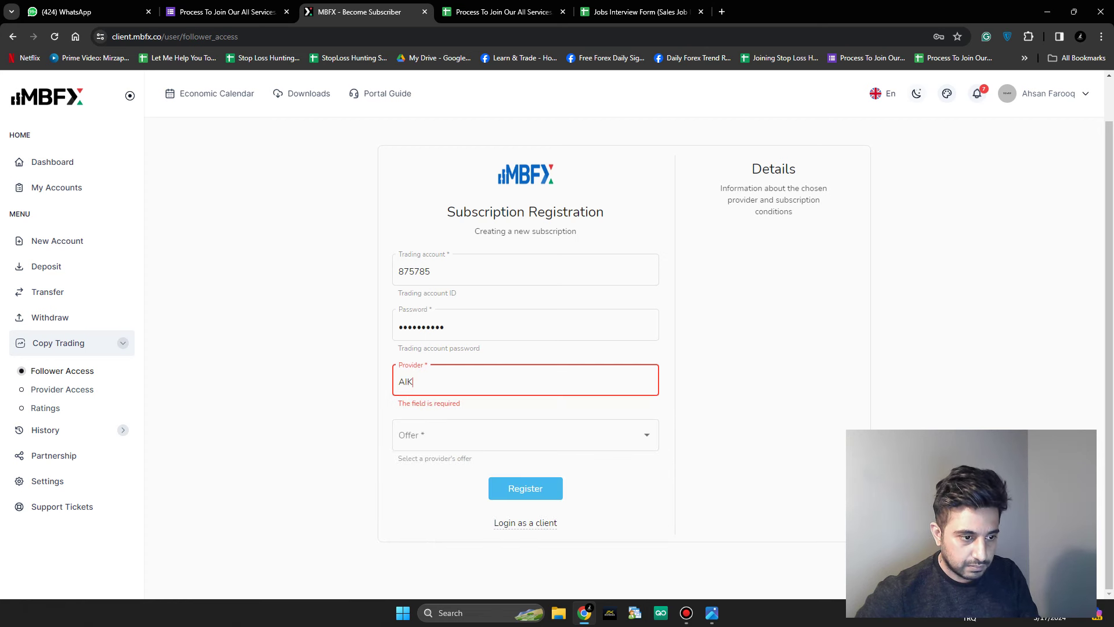
{"action": "key", "text": "BackSpace"}
{"action": "key", "text": "BackSpace"}
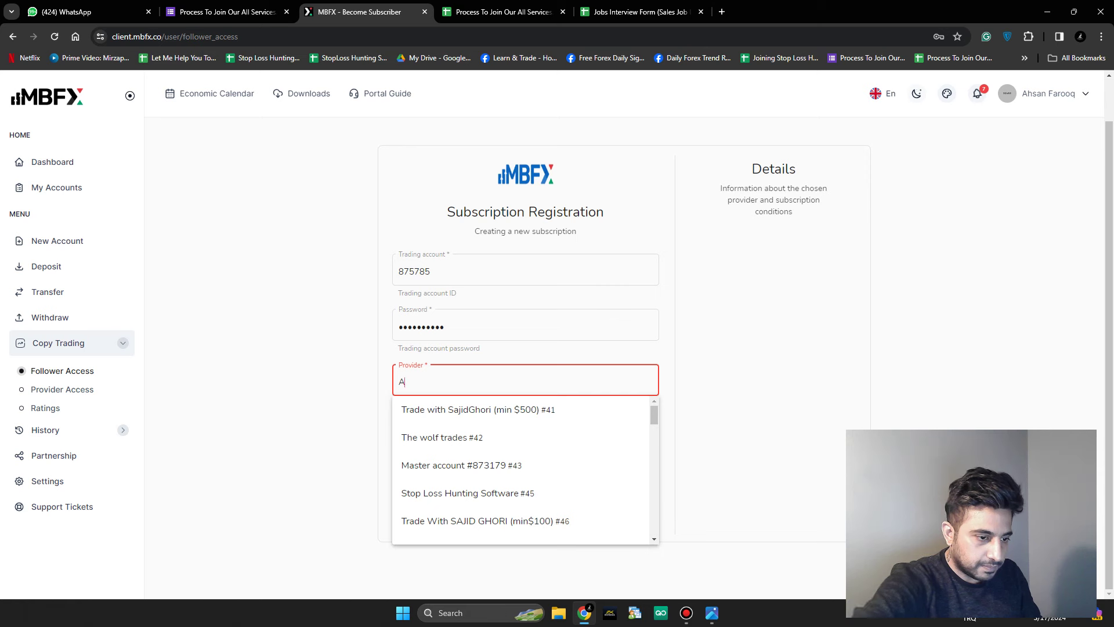
{"action": "type", "text": "IK"}
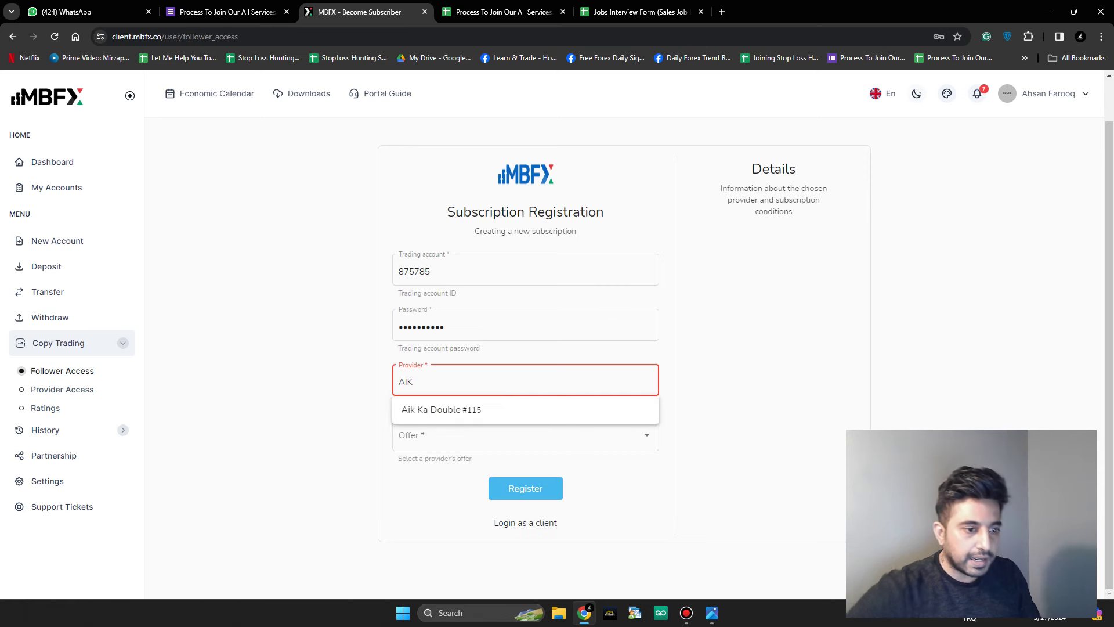
{"action": "key", "text": "Down"}
{"action": "key", "text": "Return"}
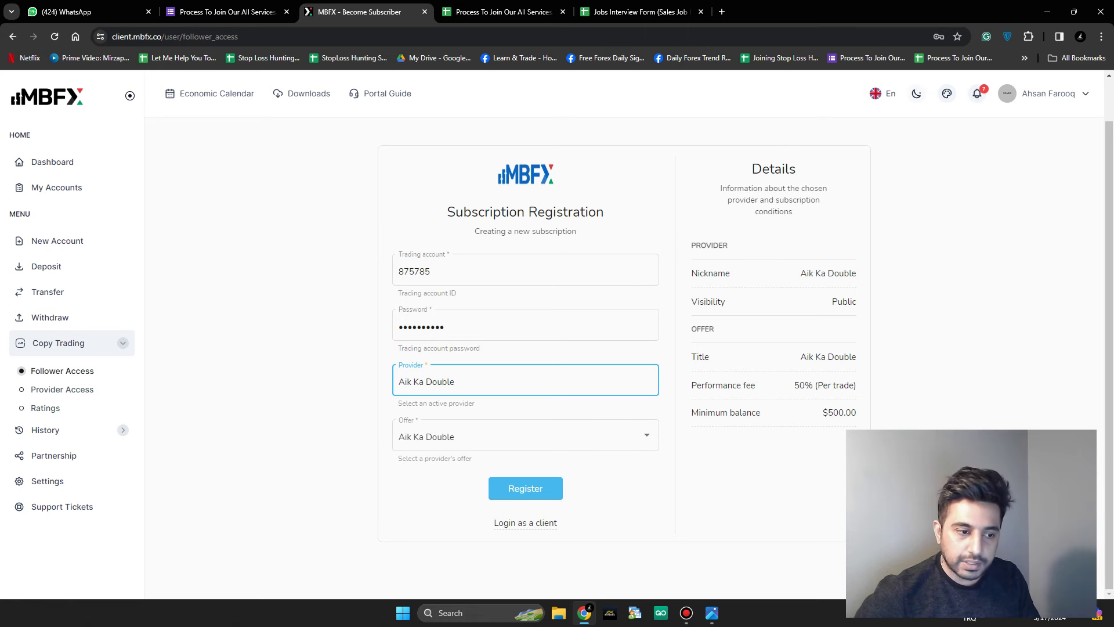
- Submit the subscription registration for the Aik Ka Double offer and dismiss the offer to save the account password
{"action": "key", "text": "Return"}
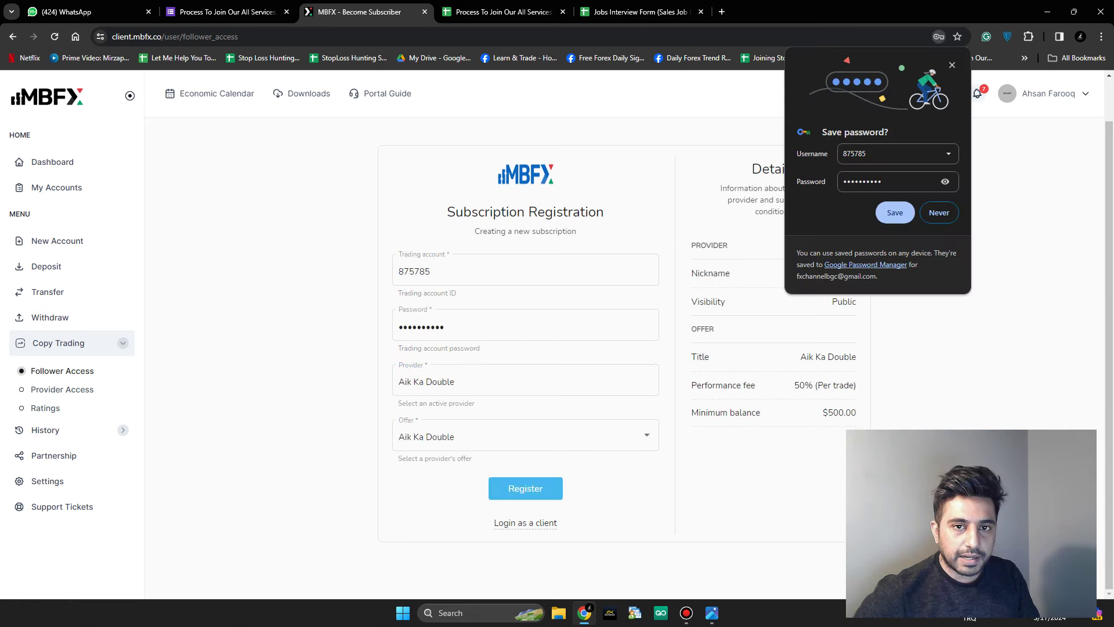
{"action": "left_click", "coordinate": [952, 65]}
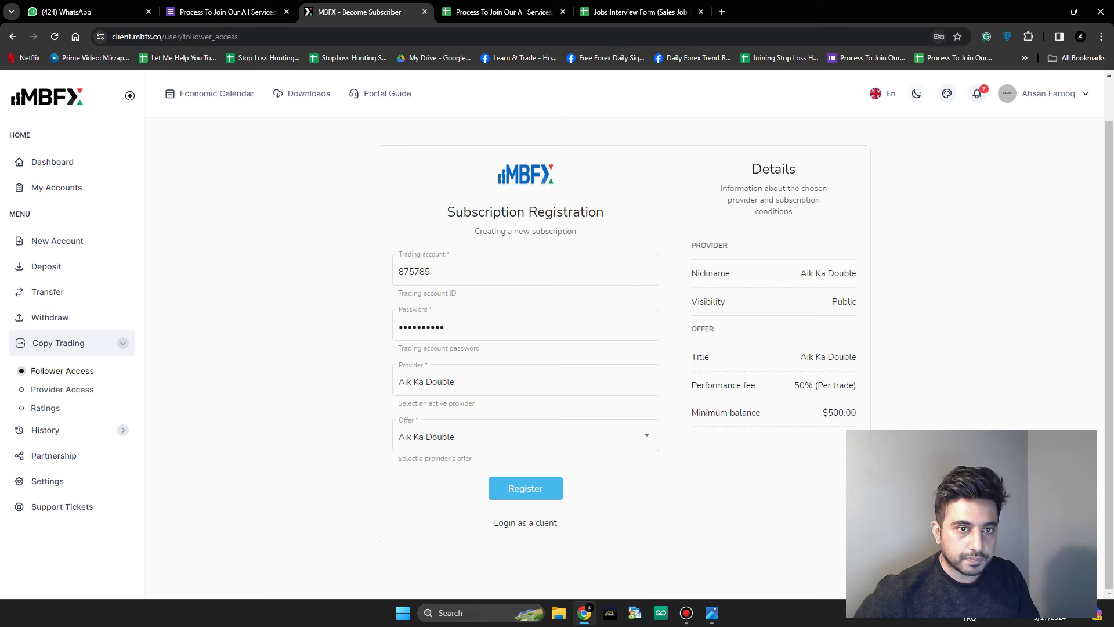
{"action": "left_click", "coordinate": [529, 489]}
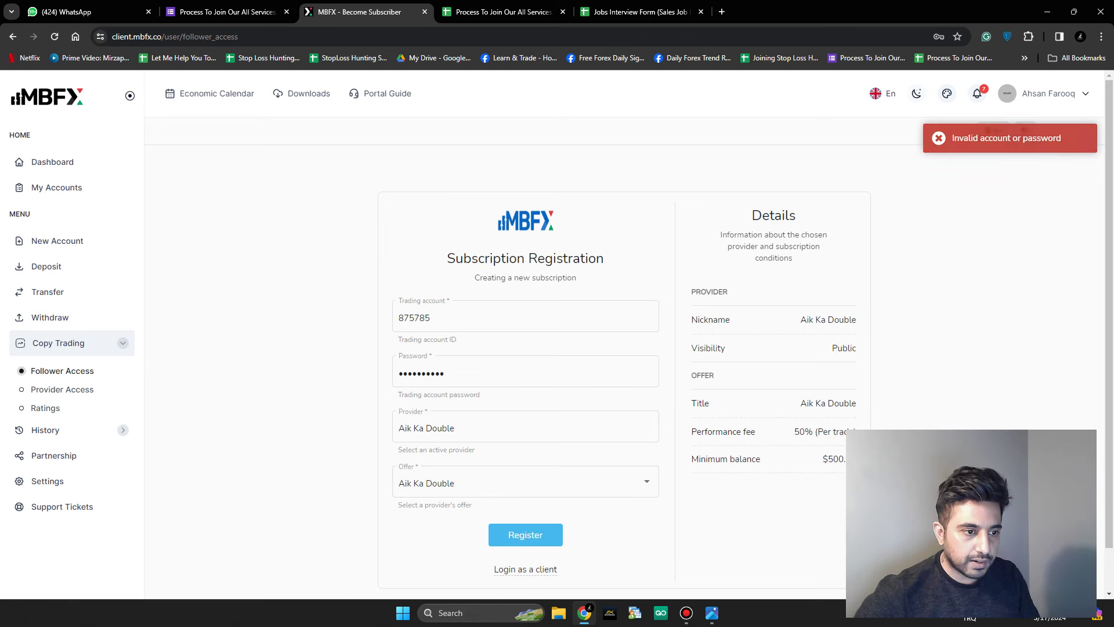
{"action": "key", "text": "Return"}
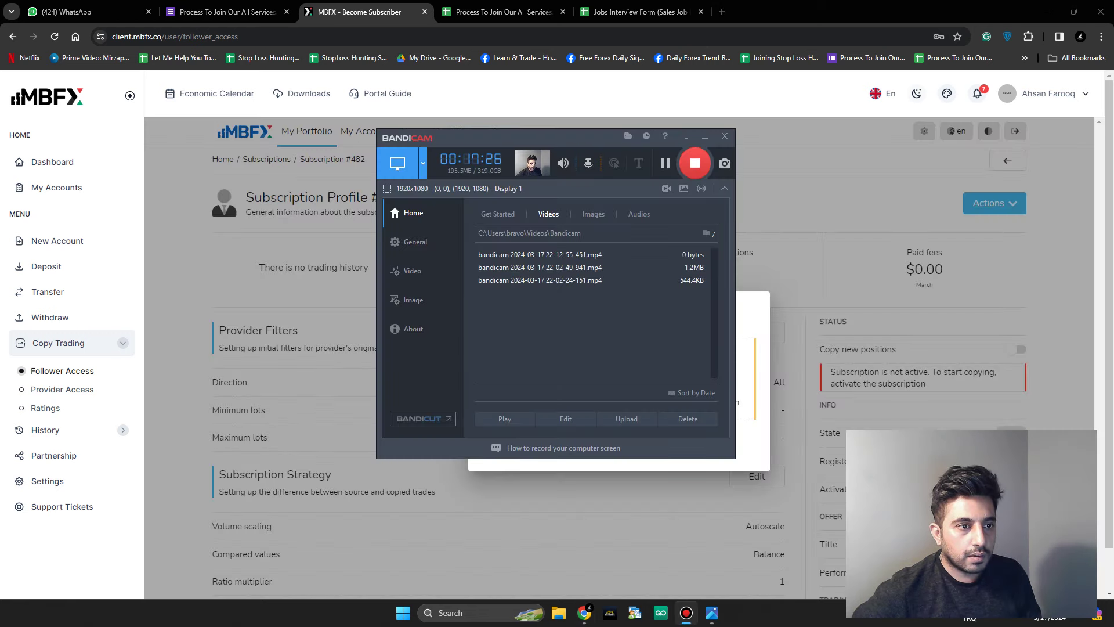
{"action": "key", "text": "alt+Tab"}
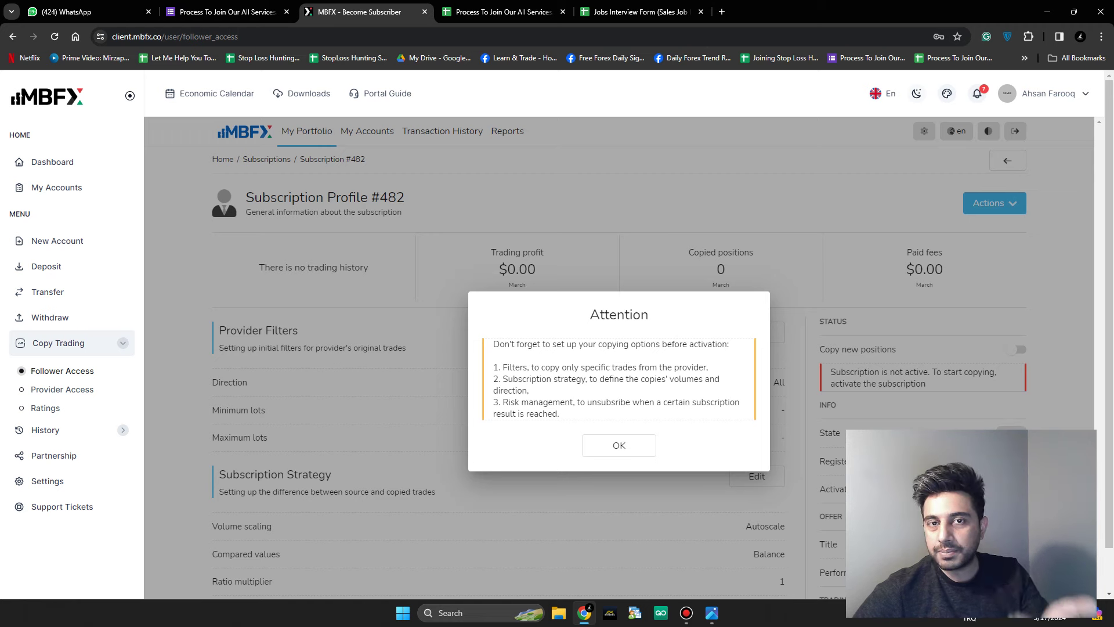
- Acknowledge the Attention reminder about copying options and review the new subscription profile's settings
{"action": "scroll", "coordinate": [619, 359], "scroll_direction": "down", "scroll_amount": 1}
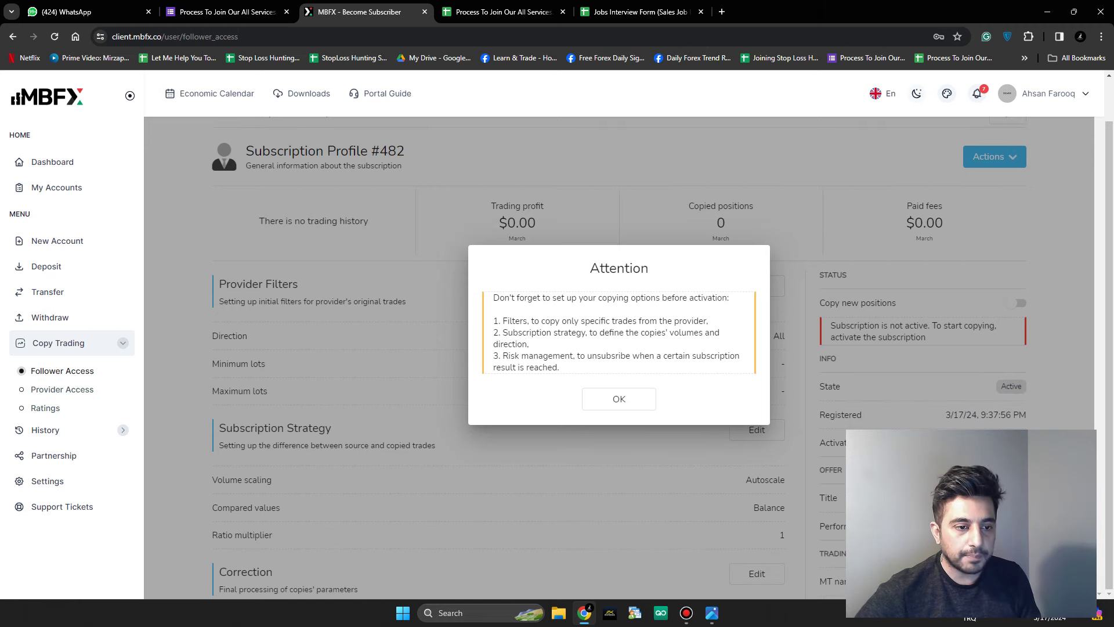
{"action": "scroll", "coordinate": [620, 360], "scroll_direction": "up", "scroll_amount": 1}
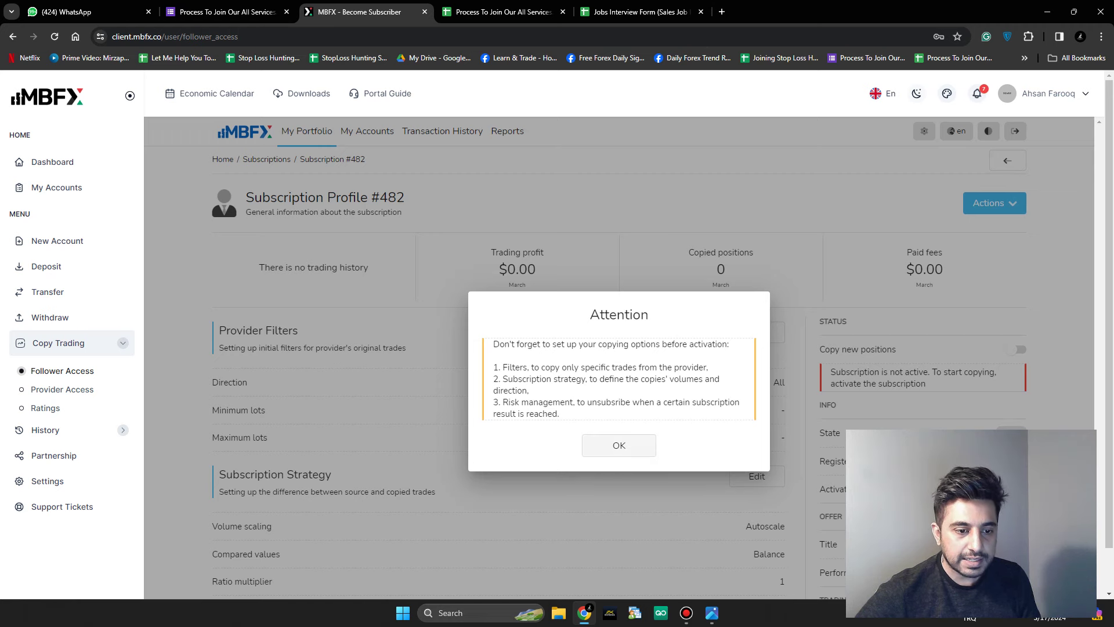
{"action": "left_click", "coordinate": [619, 445]}
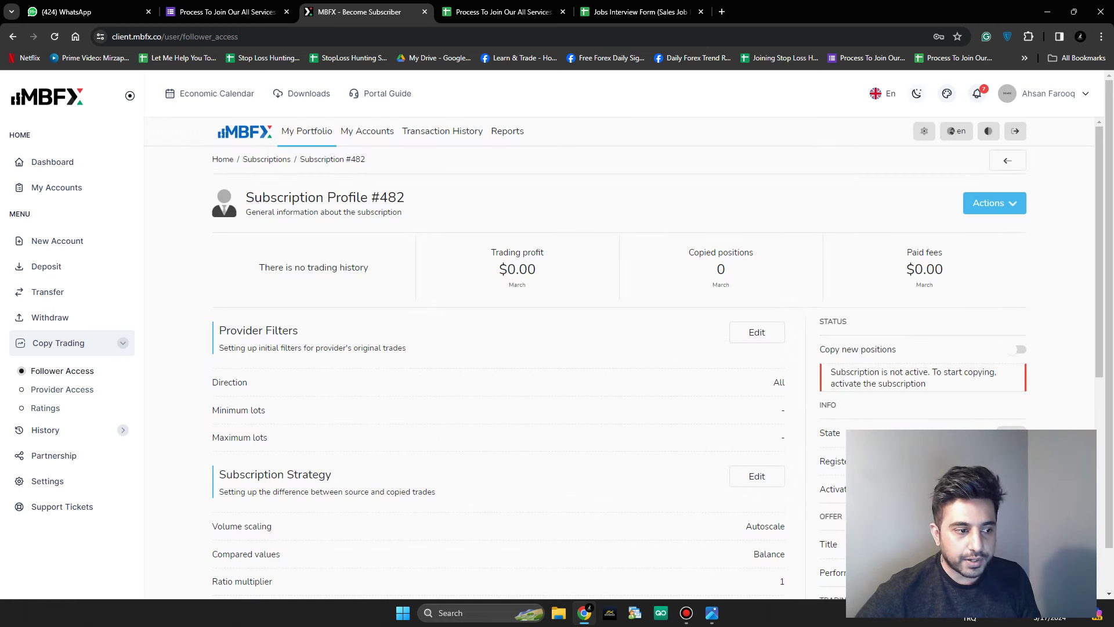
{"action": "scroll", "coordinate": [657, 359], "scroll_direction": "down", "scroll_amount": 6}
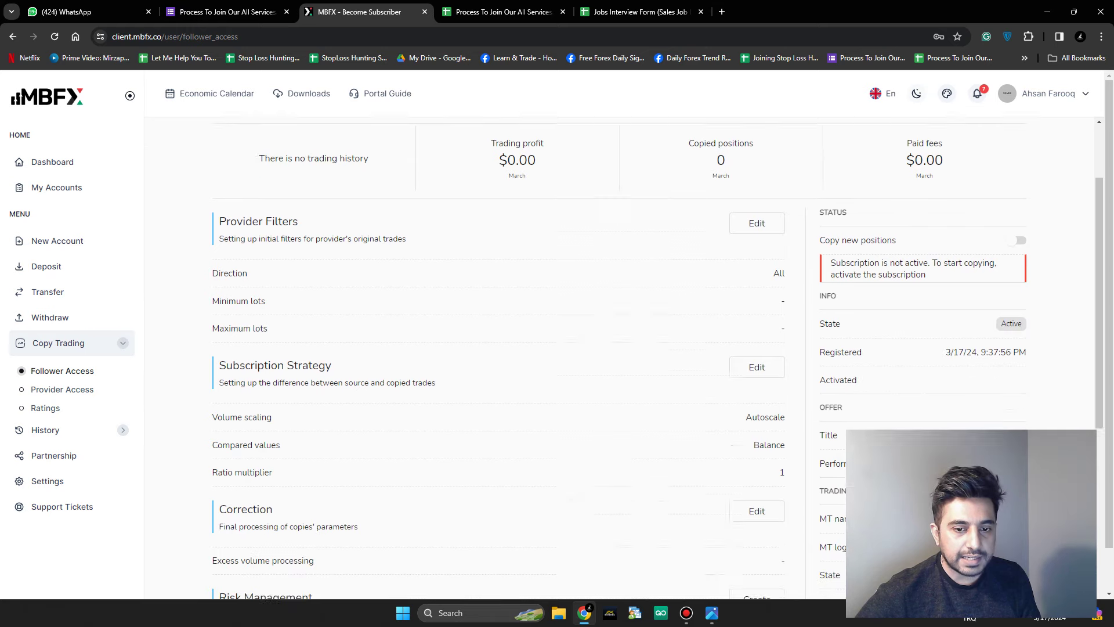
{"action": "scroll", "coordinate": [657, 358], "scroll_direction": "up", "scroll_amount": 5}
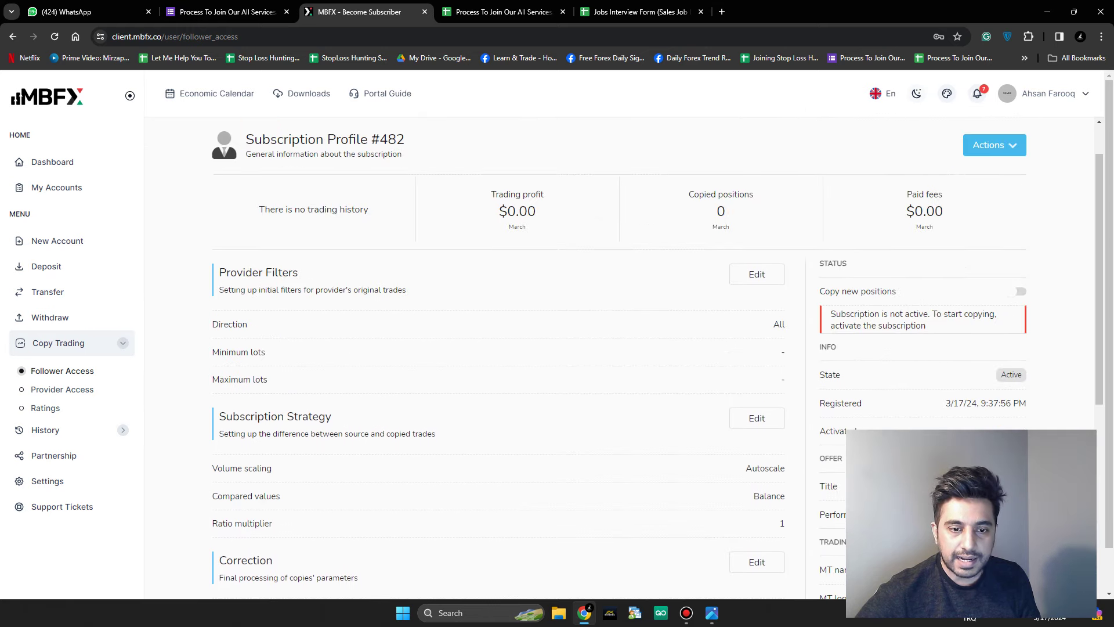
- Examine the Provider Filters' direction choices and lot limits, and close the dialog without changing them
{"action": "left_click", "coordinate": [757, 274]}
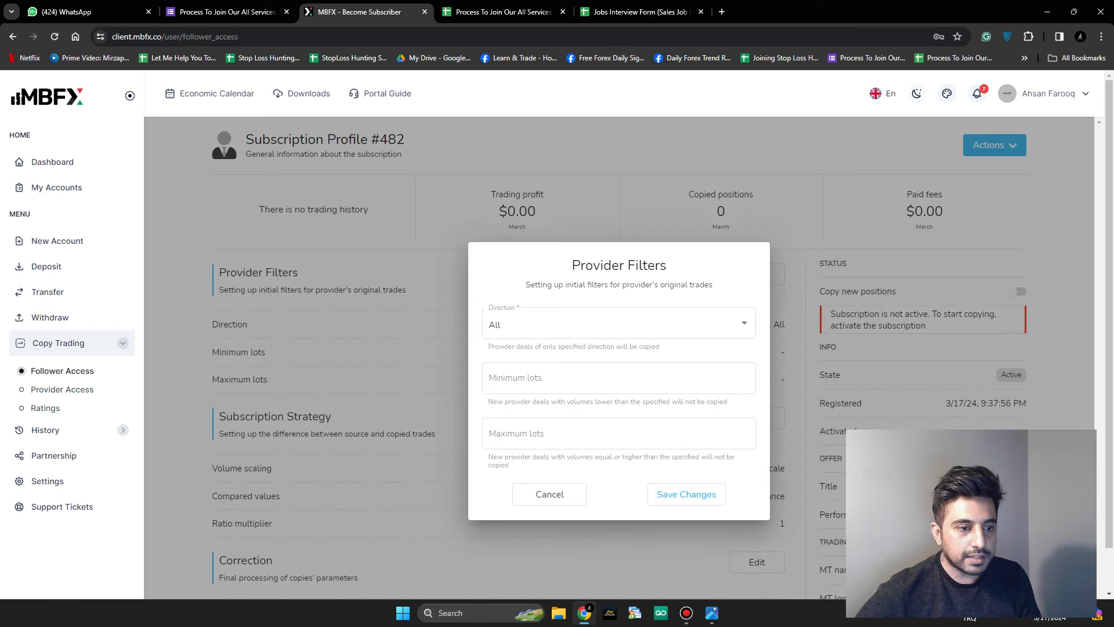
{"action": "left_click", "coordinate": [619, 324]}
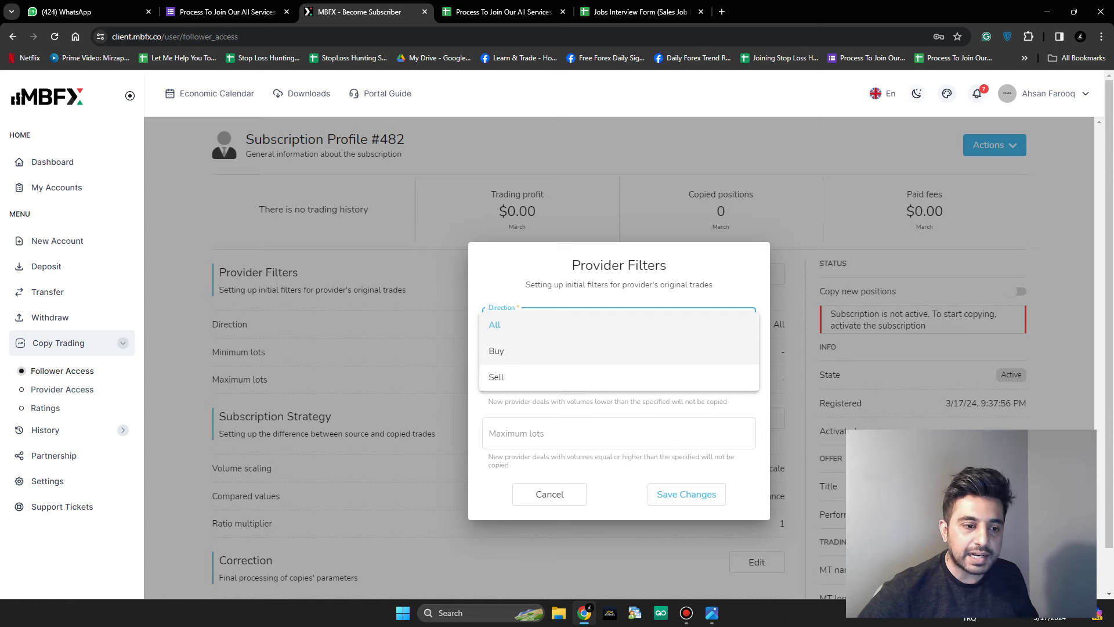
{"action": "left_click", "coordinate": [743, 436]}
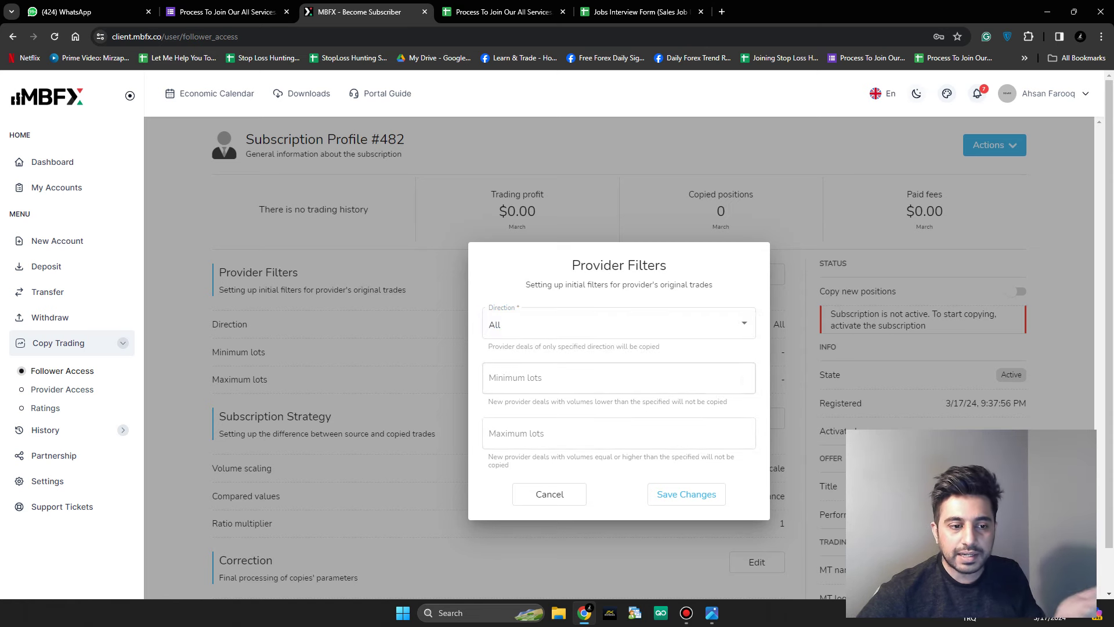
{"action": "key", "text": "Escape"}
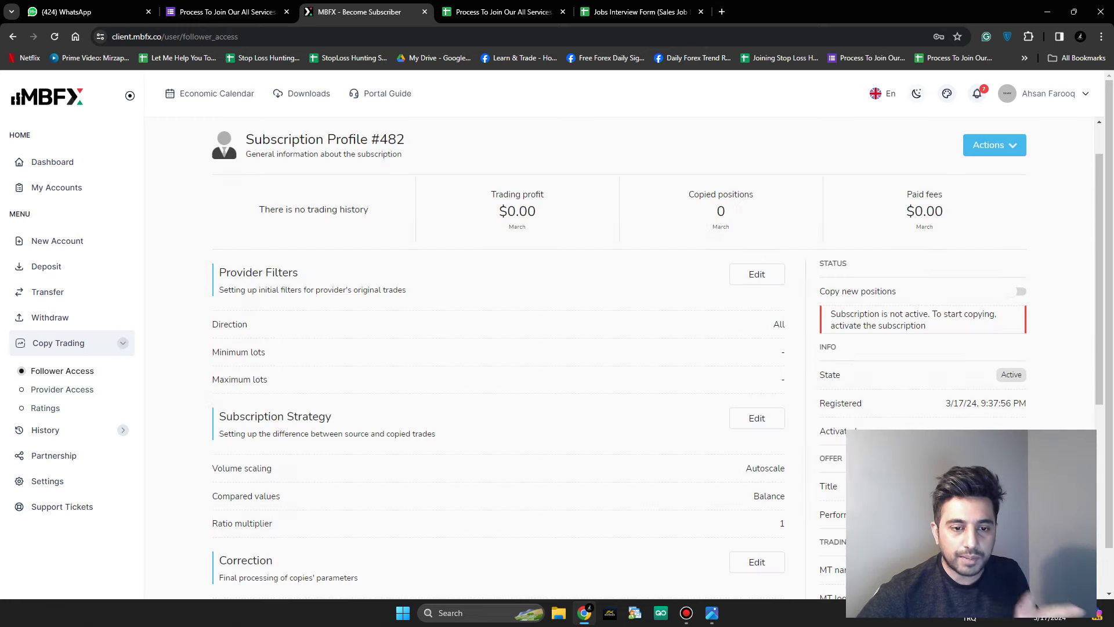
- Keep Autoscale as the volume scaling and Balance as the compared value, and save the Subscription Strategy
{"action": "scroll", "coordinate": [757, 302], "scroll_direction": "down", "scroll_amount": 2}
{"action": "left_click", "coordinate": [756, 302]}
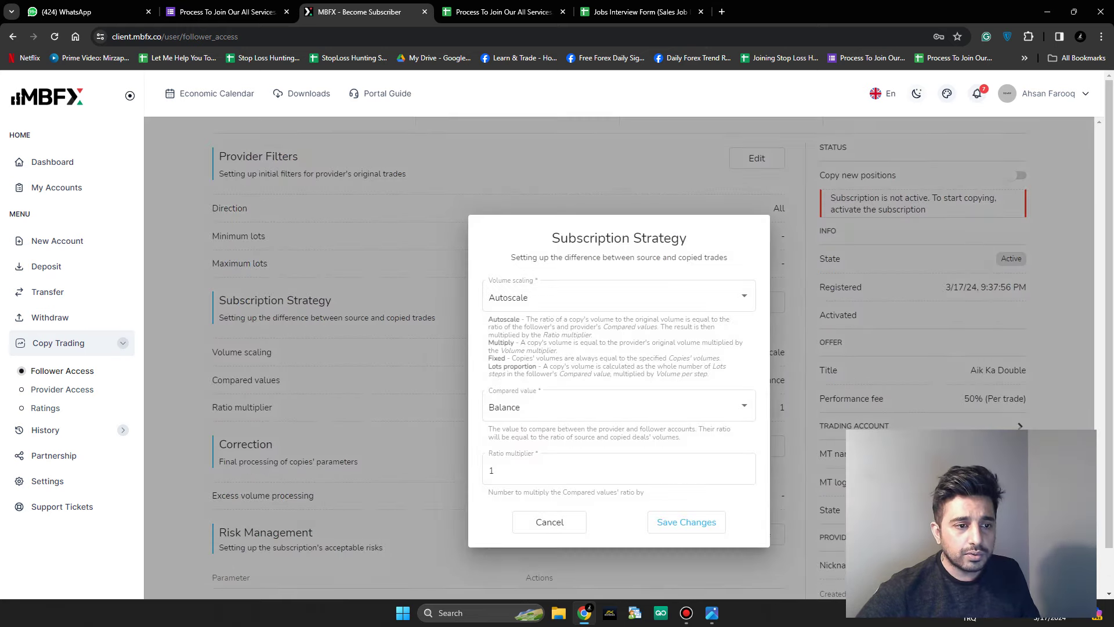
{"action": "left_click", "coordinate": [619, 297]}
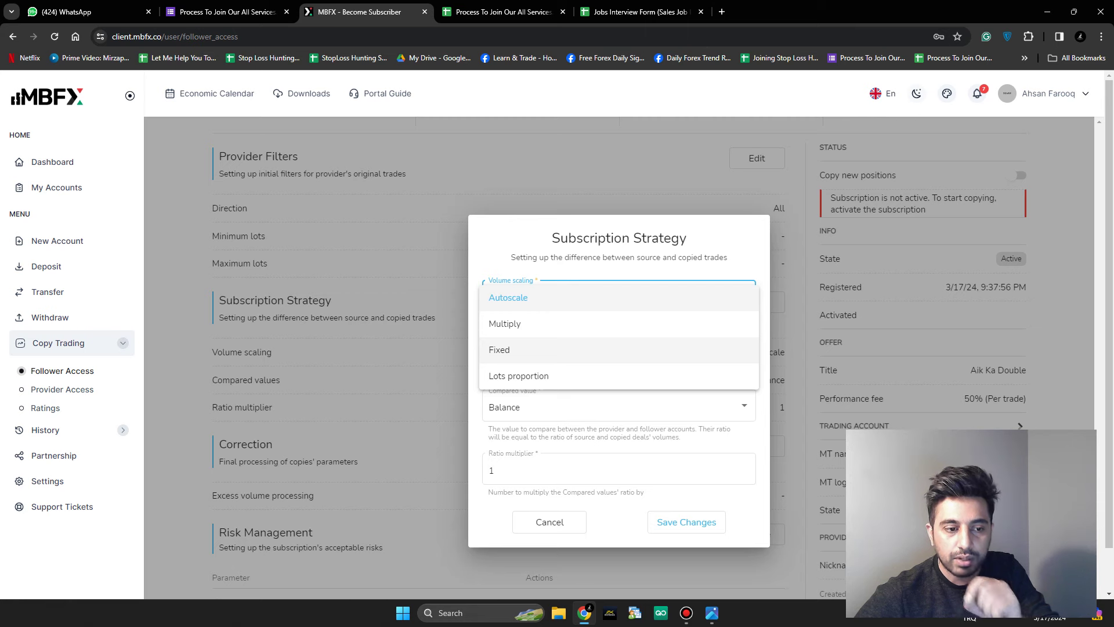
{"action": "left_click", "coordinate": [581, 297]}
{"action": "scroll", "coordinate": [619, 371], "scroll_direction": "down", "scroll_amount": 2}
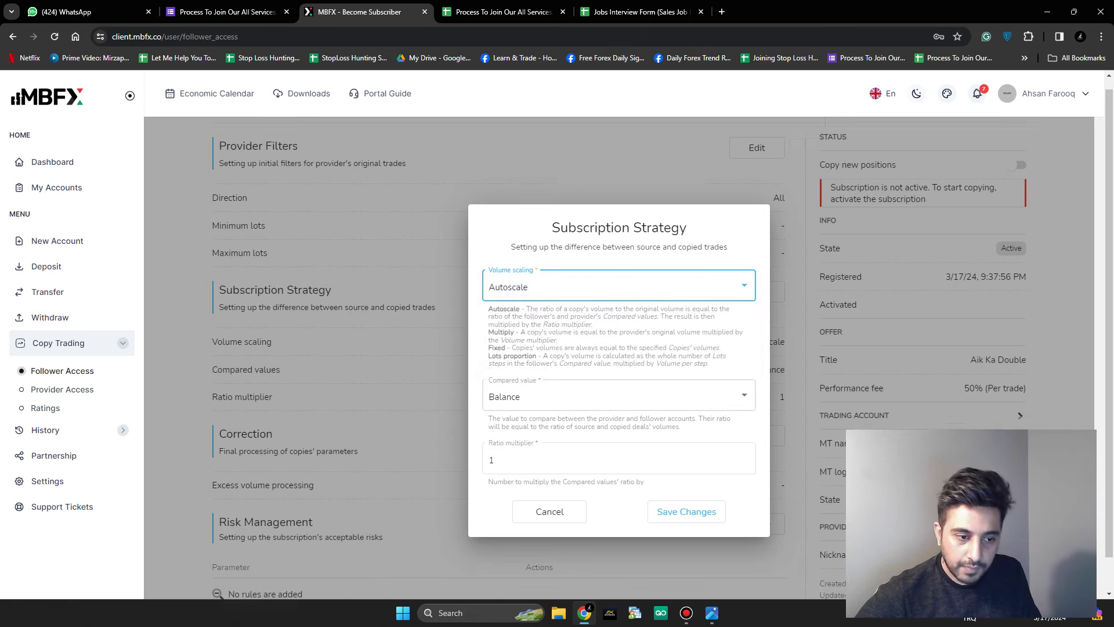
{"action": "left_click", "coordinate": [619, 360]}
{"action": "left_click", "coordinate": [643, 361]}
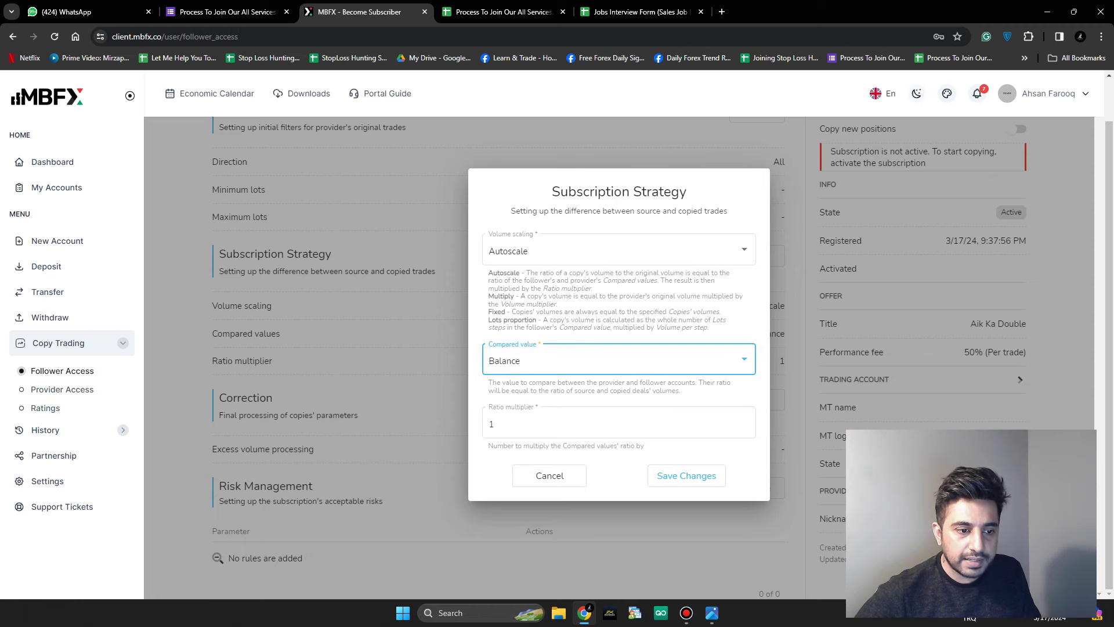
{"action": "left_click", "coordinate": [686, 475]}
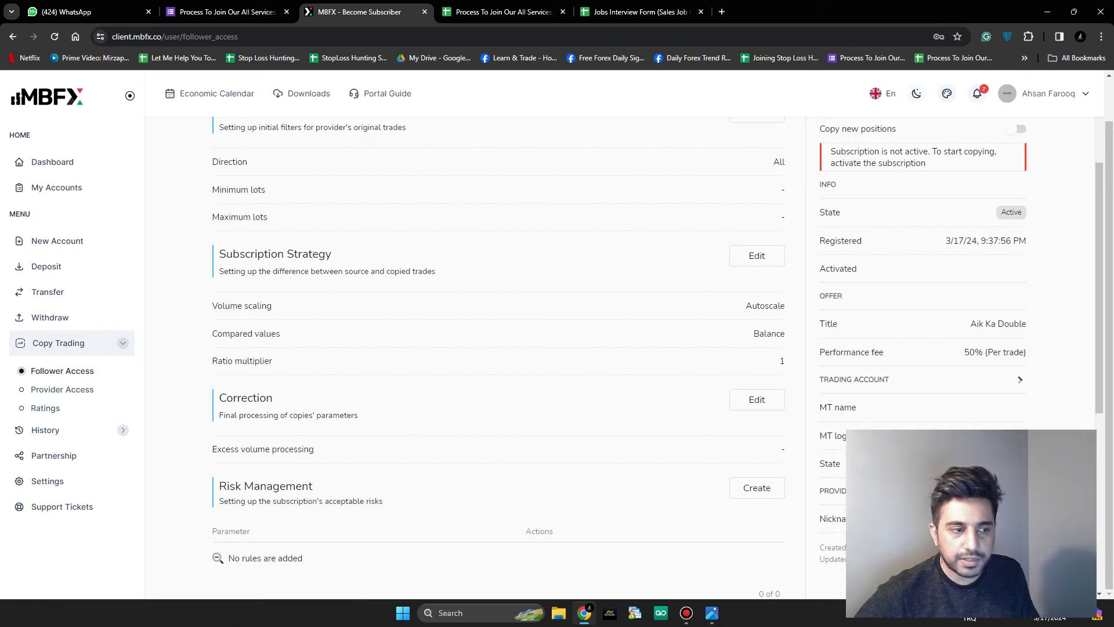
- Check the Correction settings' maximum open volume option and cancel out of them
{"action": "scroll", "coordinate": [757, 285], "scroll_direction": "down", "scroll_amount": 2}
{"action": "left_click", "coordinate": [757, 284]}
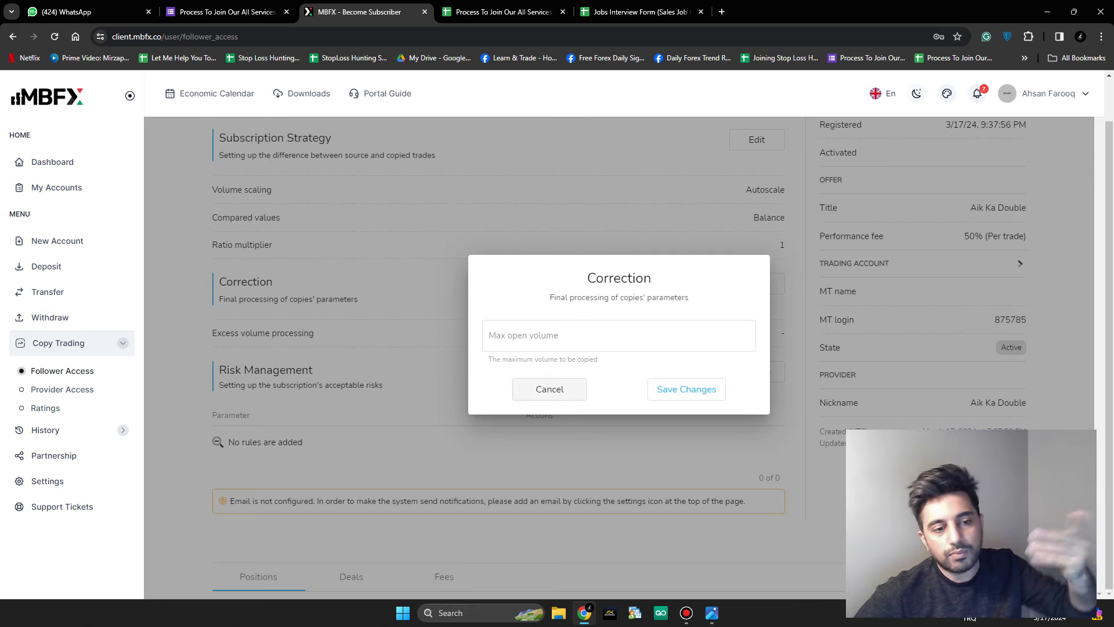
{"action": "left_click", "coordinate": [549, 389]}
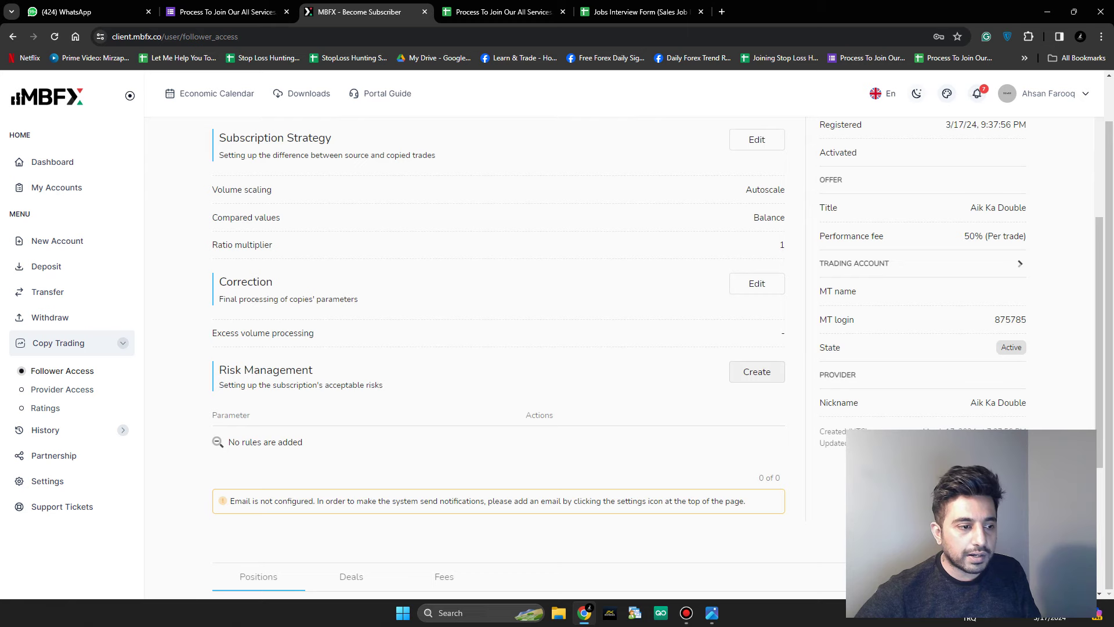
- Start a Risk Management rule with Total loss as the parameter and a threshold of 2000 $
{"action": "left_click", "coordinate": [757, 371]}
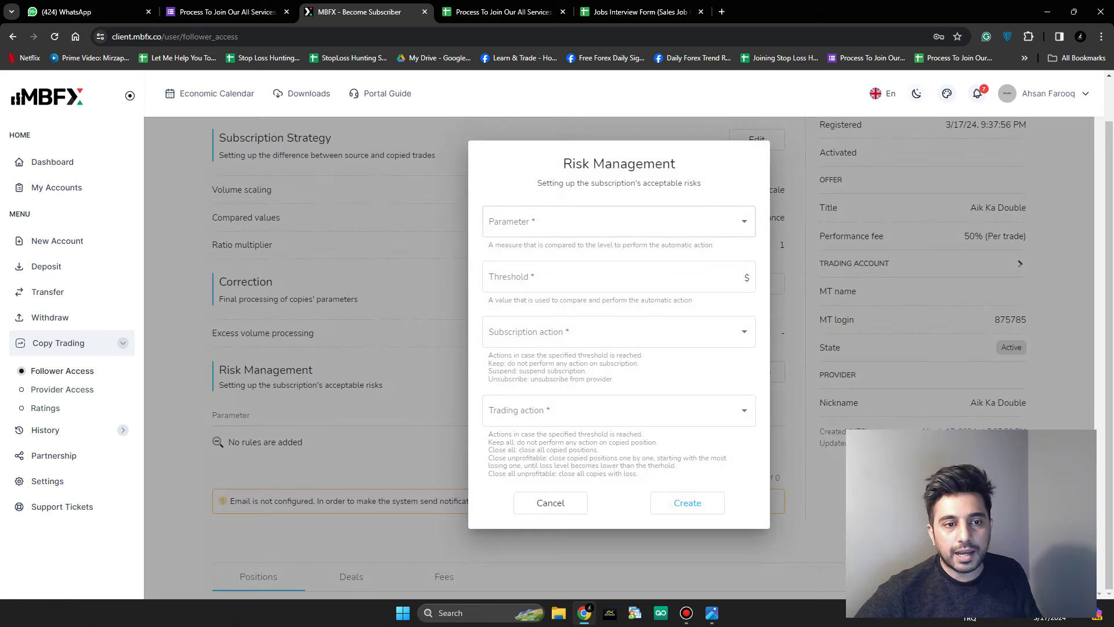
{"action": "left_click", "coordinate": [619, 221]}
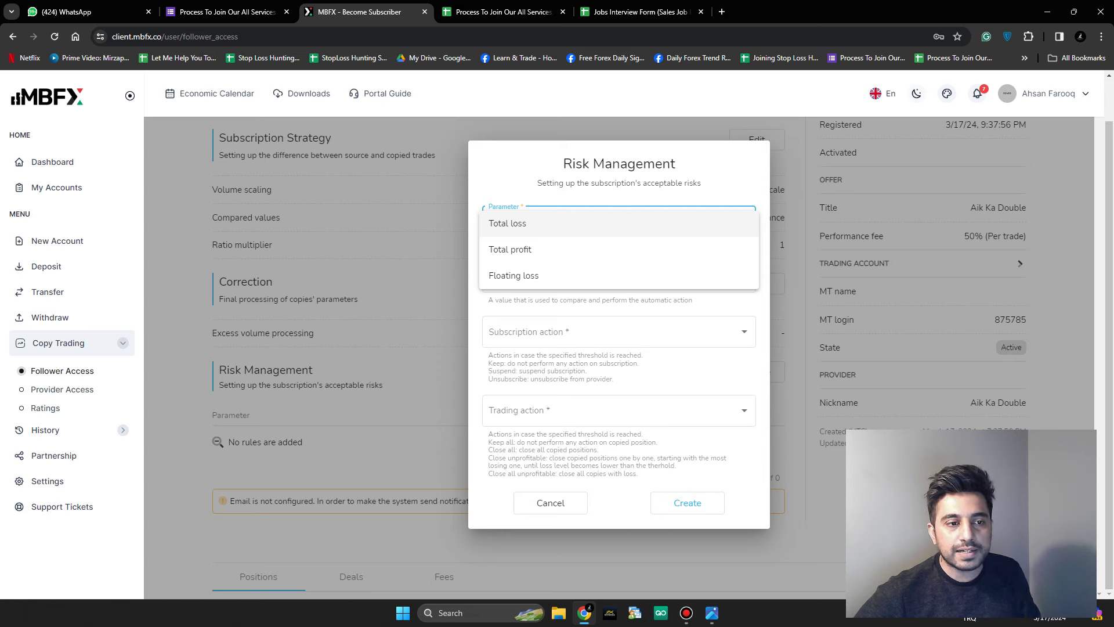
{"action": "left_click", "coordinate": [508, 224]}
{"action": "left_click", "coordinate": [581, 290]}
{"action": "type", "text": "2000"}
- Choose Unsubscribe as the rule's subscription action and Close all as its trading action, and discard the rule
{"action": "left_click", "coordinate": [603, 344]}
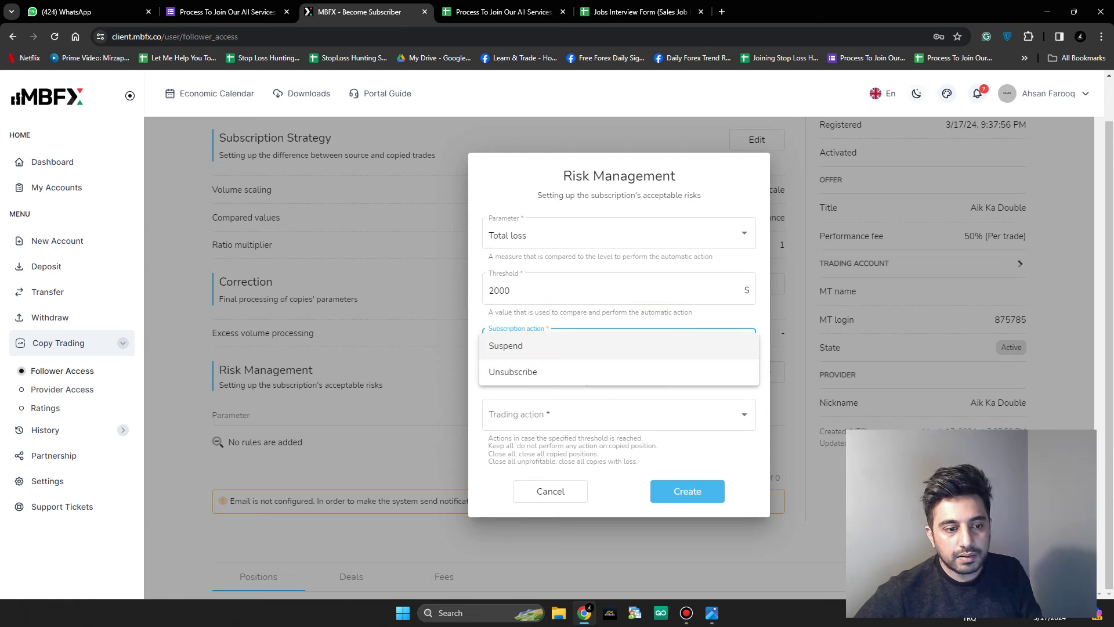
{"action": "key", "text": "Down"}
{"action": "key", "text": "Return"}
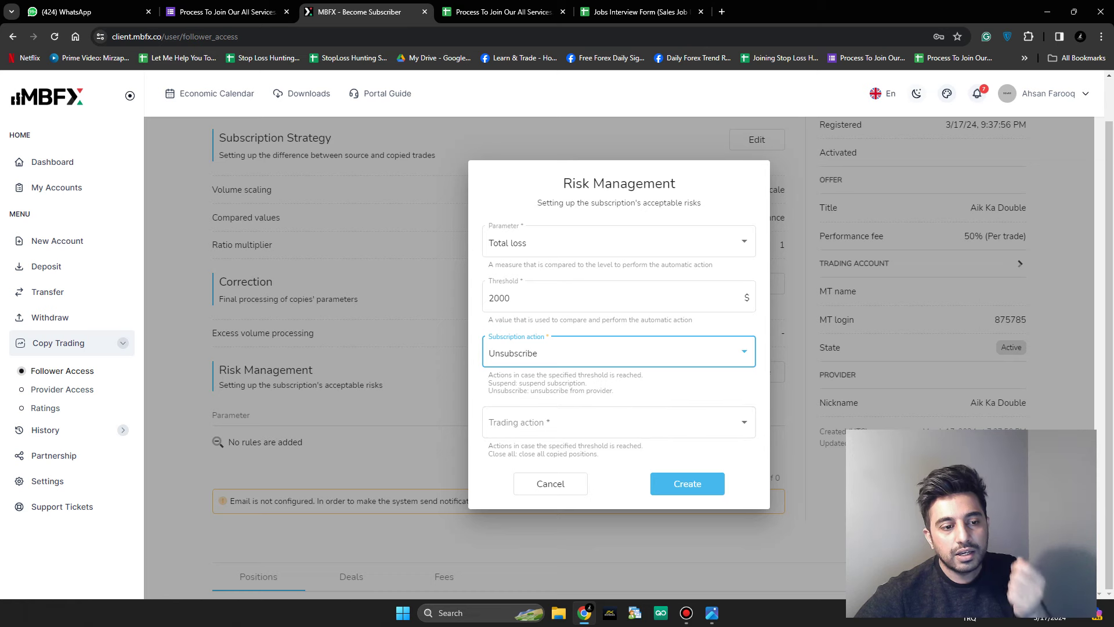
{"action": "left_click", "coordinate": [619, 423]}
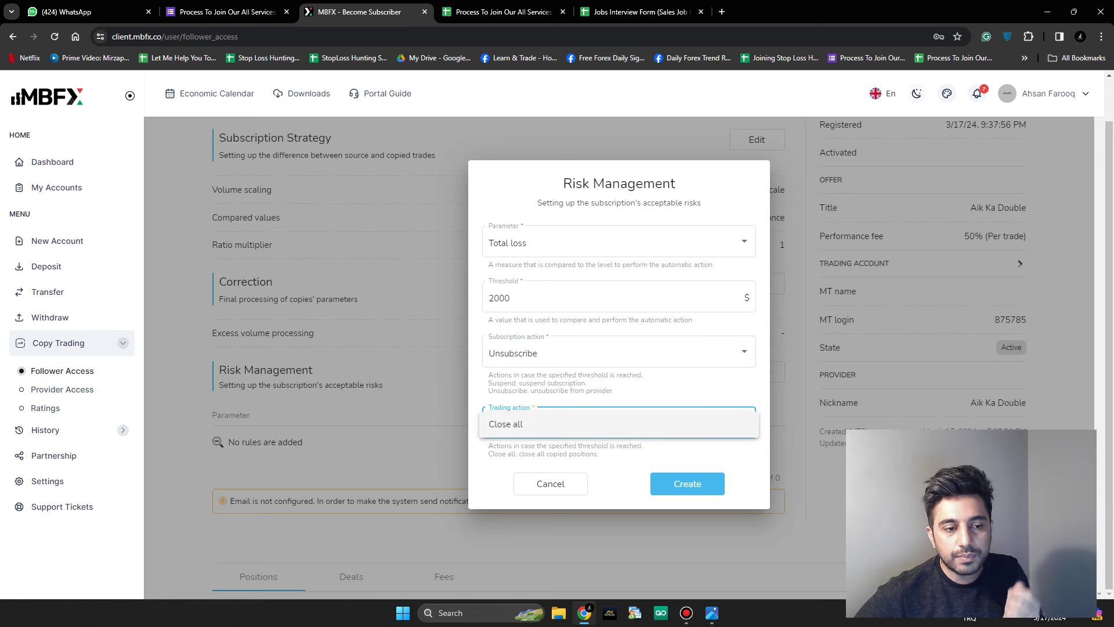
{"action": "left_click", "coordinate": [619, 424]}
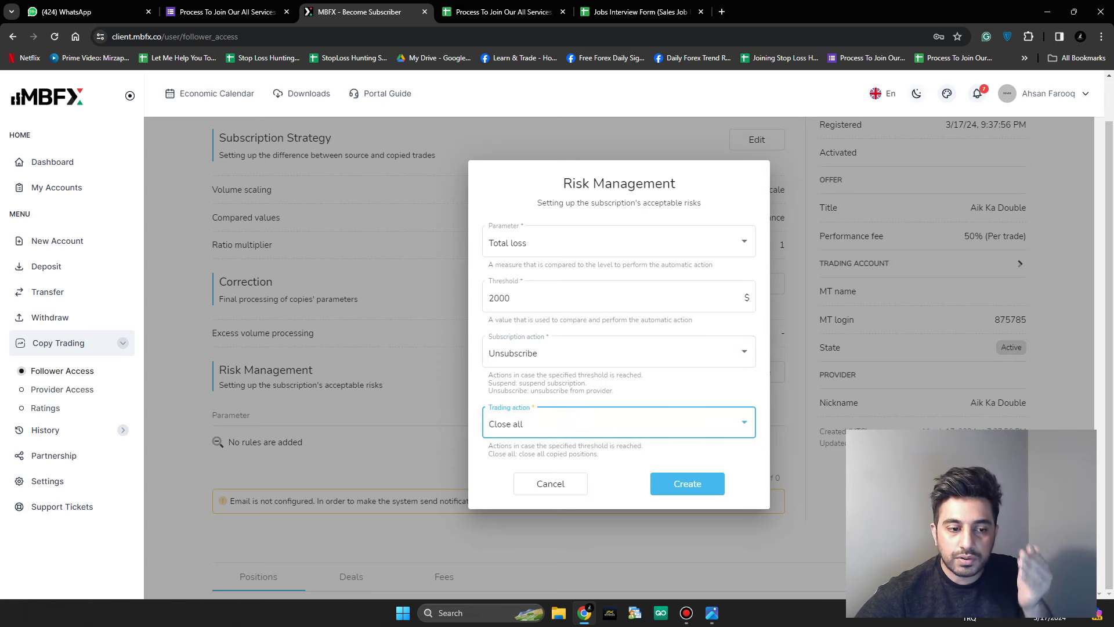
{"action": "left_click", "coordinate": [619, 423]}
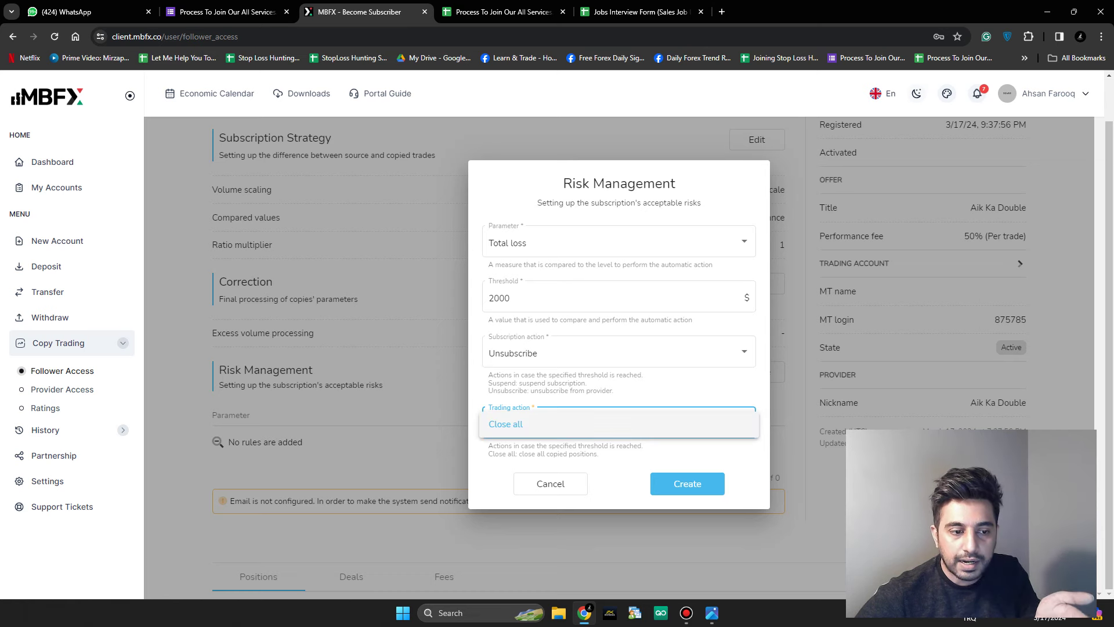
{"action": "left_click", "coordinate": [619, 424]}
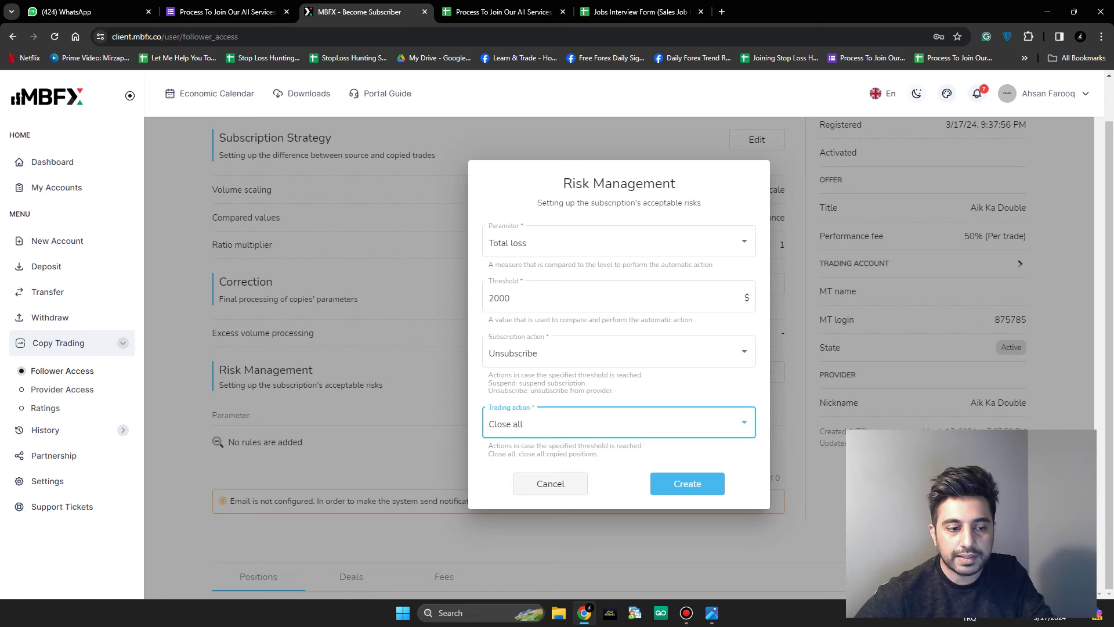
{"action": "left_click", "coordinate": [550, 484]}
- Activate the subscription so that the provider's new positions are copied
{"action": "scroll", "coordinate": [550, 371], "scroll_direction": "up", "scroll_amount": 5}
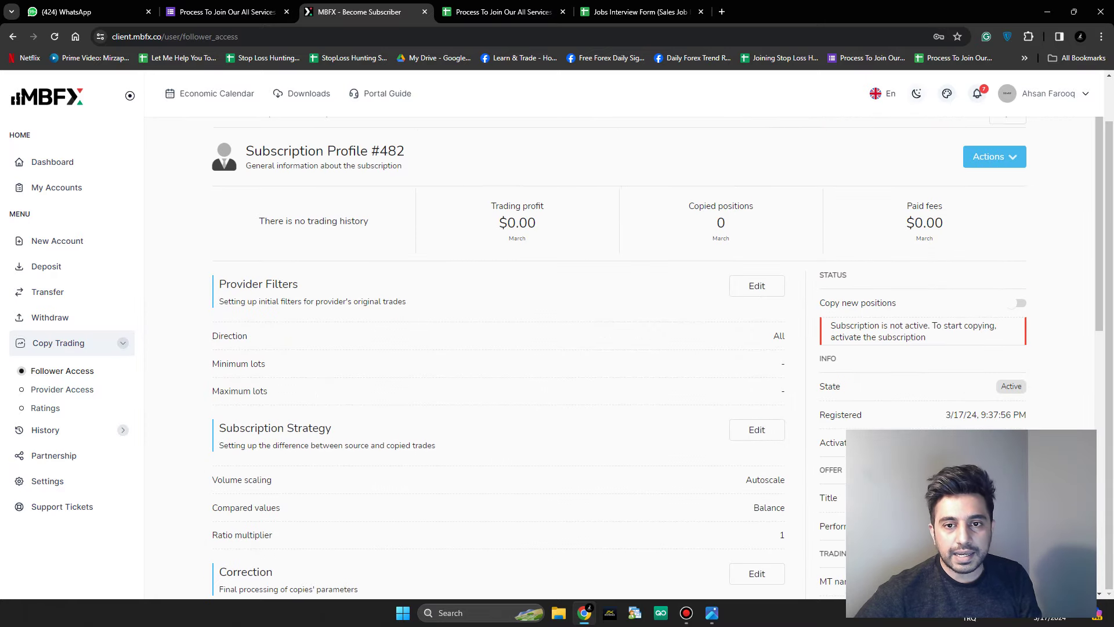
{"action": "left_click", "coordinate": [995, 156]}
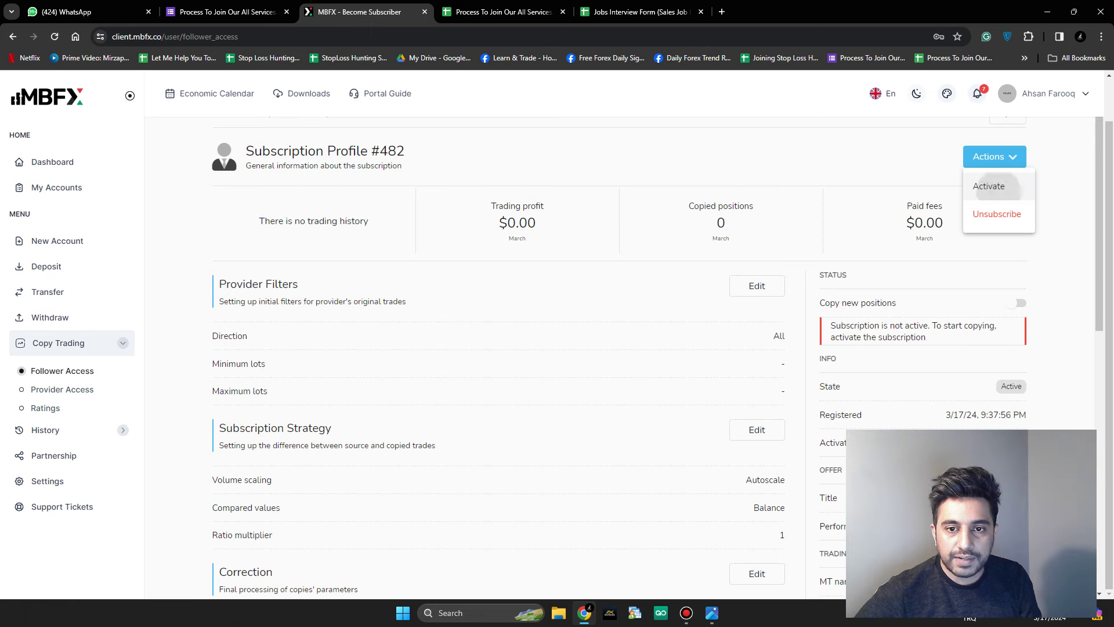
{"action": "left_click", "coordinate": [989, 185]}
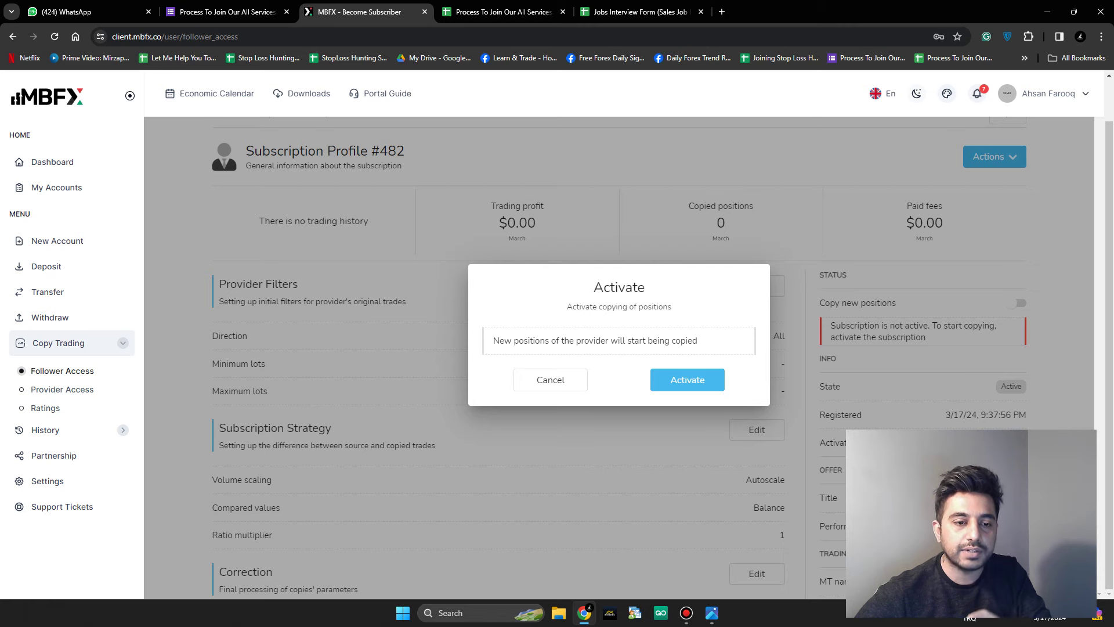
{"action": "left_click", "coordinate": [687, 379]}
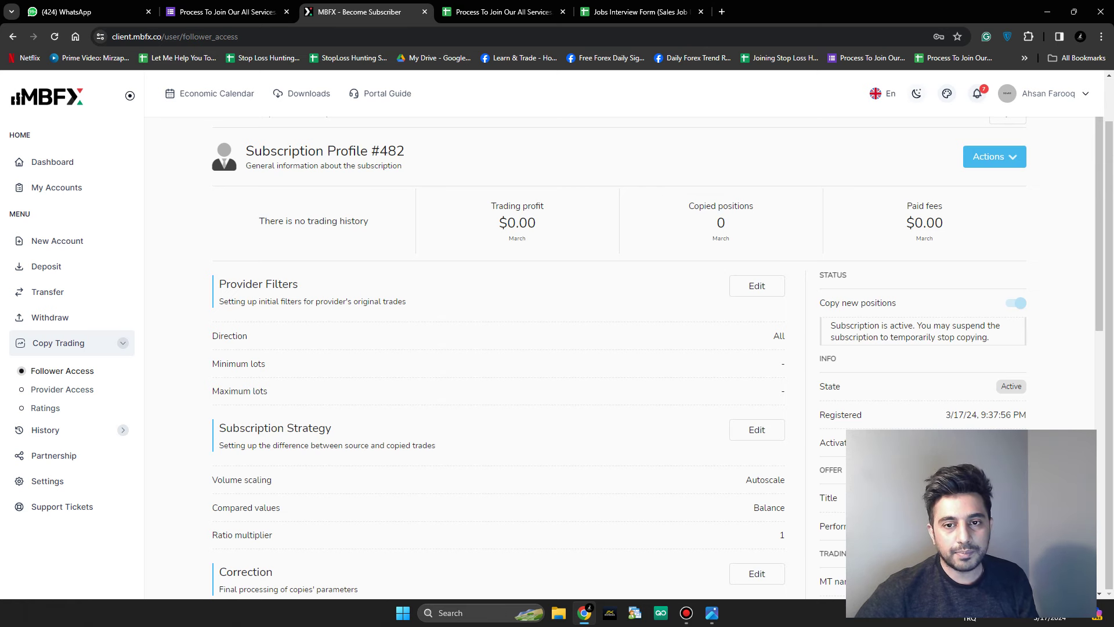
- Check the subscription's Suspend and Unsubscribe actions and open the portal's Withdraw Money page
{"action": "left_click", "coordinate": [994, 156]}
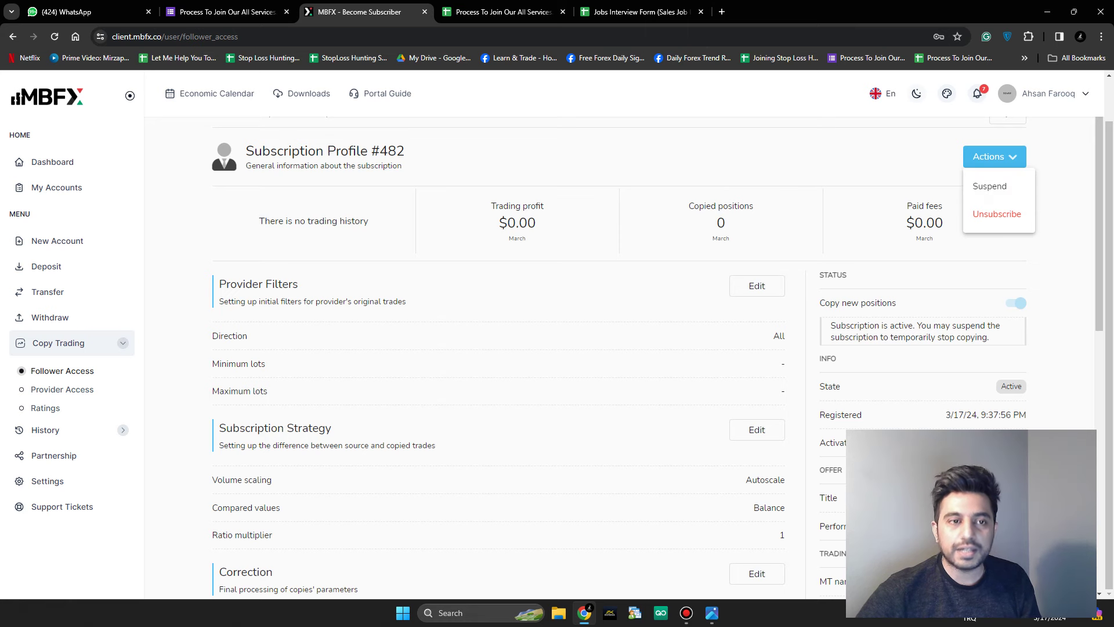
{"action": "key", "text": "Escape"}
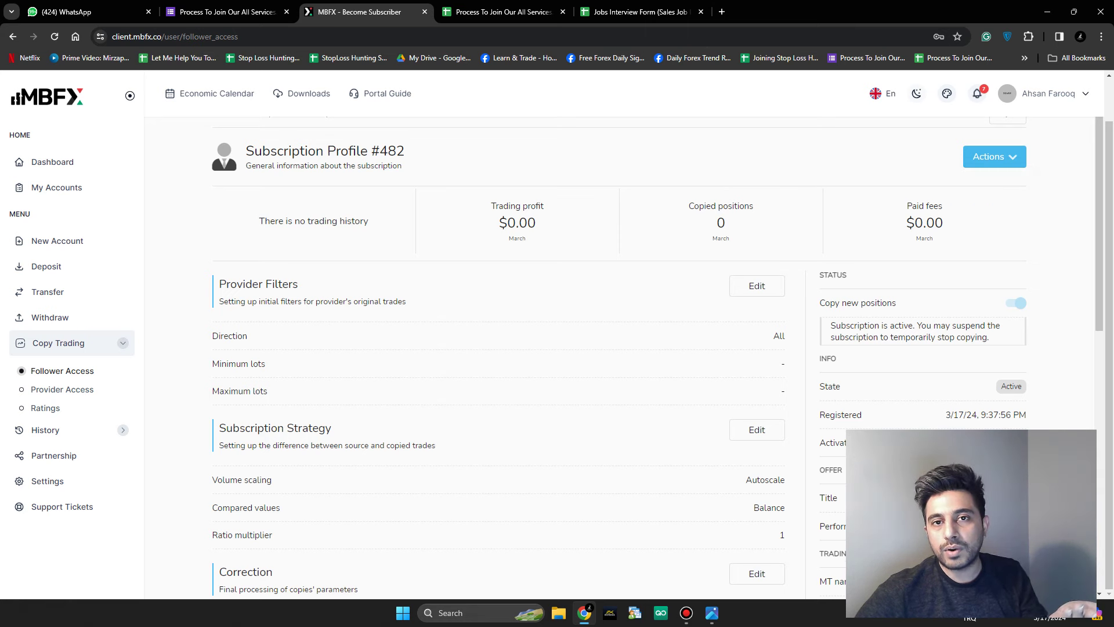
{"action": "left_click", "coordinate": [994, 157]}
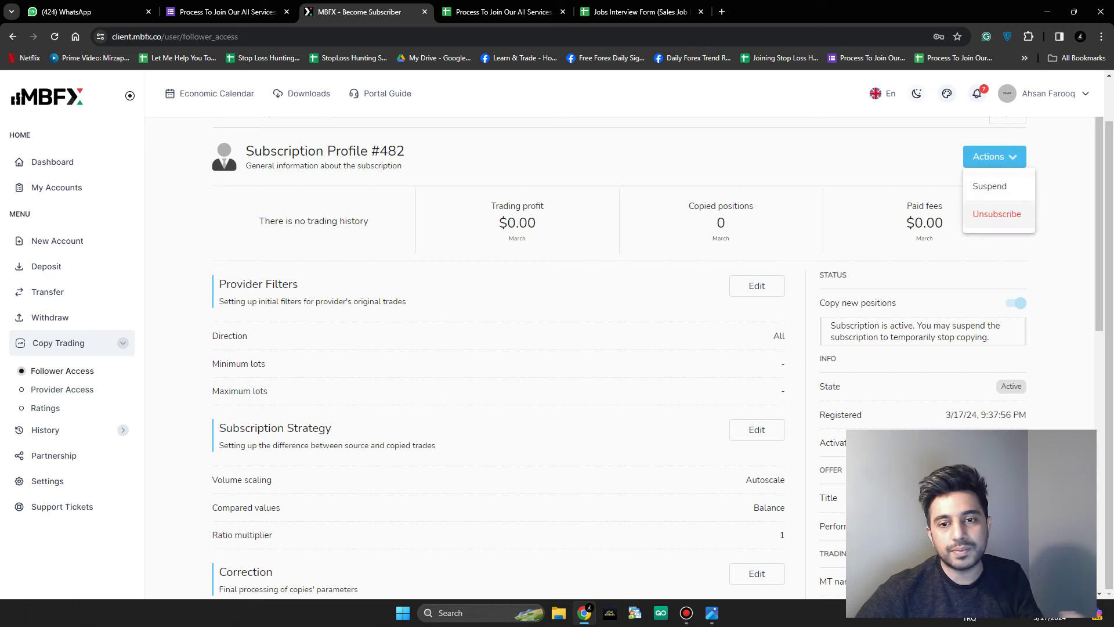
{"action": "key", "text": "Escape"}
{"action": "scroll", "coordinate": [615, 348], "scroll_direction": "up", "scroll_amount": 1}
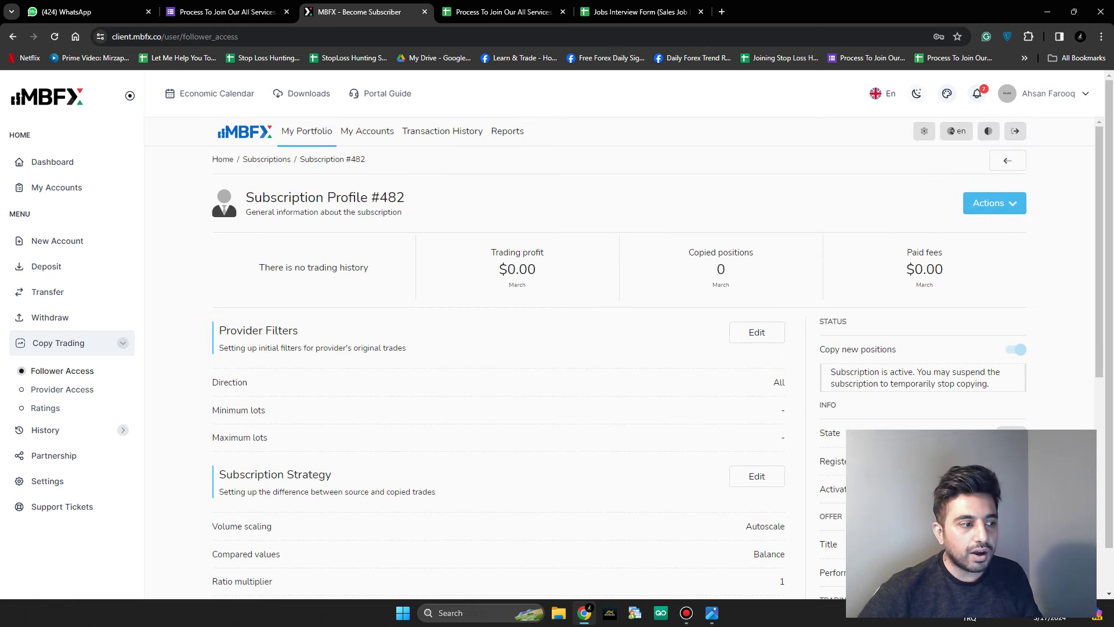
{"action": "left_click", "coordinate": [50, 317]}
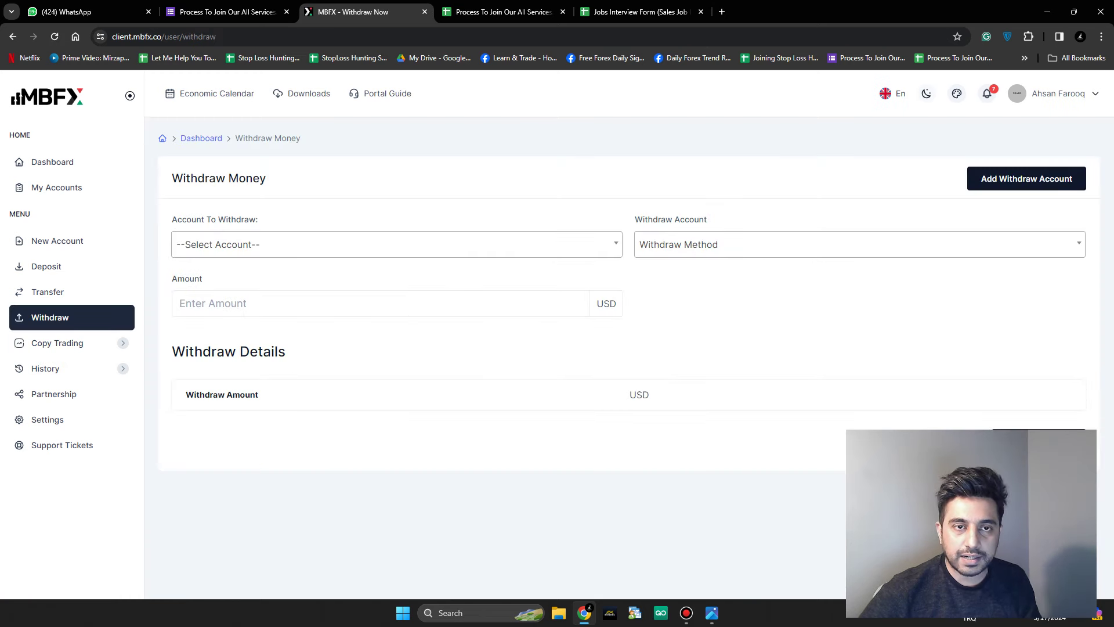
- Switch to the "Process To Join Our All Services" form in Google Forms and close the MBFX portal tab
{"action": "left_click", "coordinate": [235, 12]}
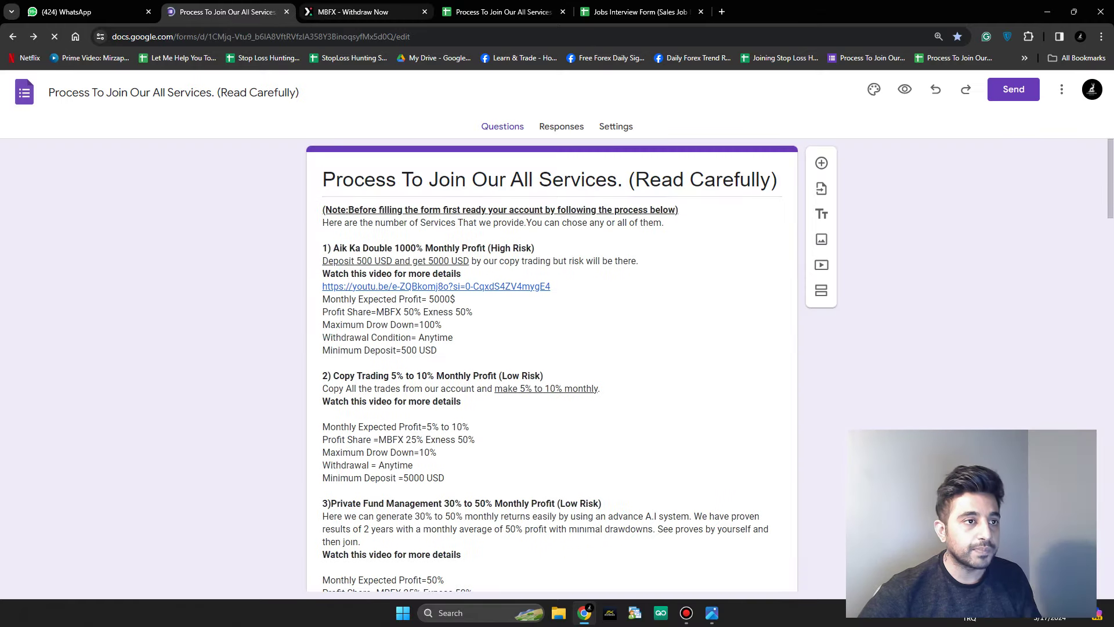
{"action": "left_click", "coordinate": [425, 11]}
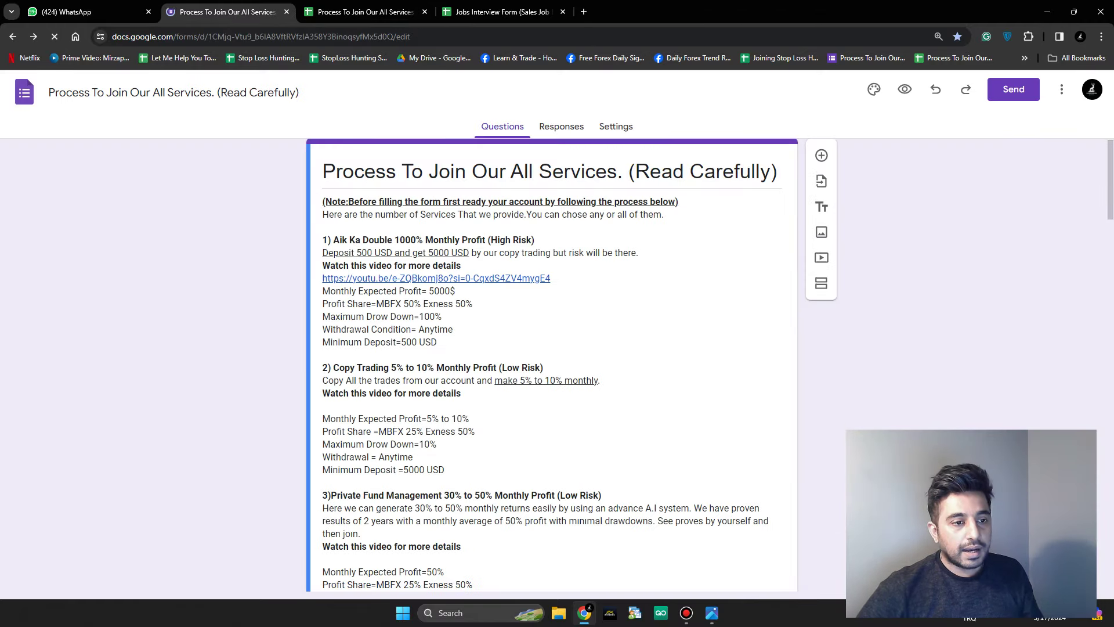
- Read through the form's service descriptions, the joining process for MBFX and Exness clients, and the master account links
{"action": "scroll", "coordinate": [552, 366], "scroll_direction": "down", "scroll_amount": 8}
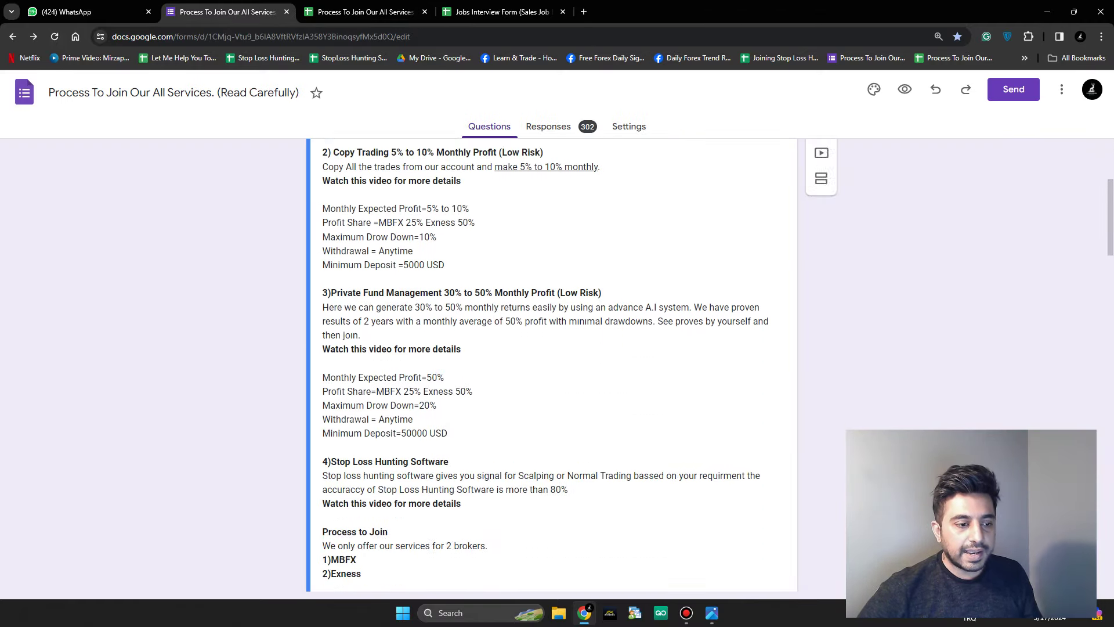
{"action": "scroll", "coordinate": [552, 366], "scroll_direction": "down", "scroll_amount": 2}
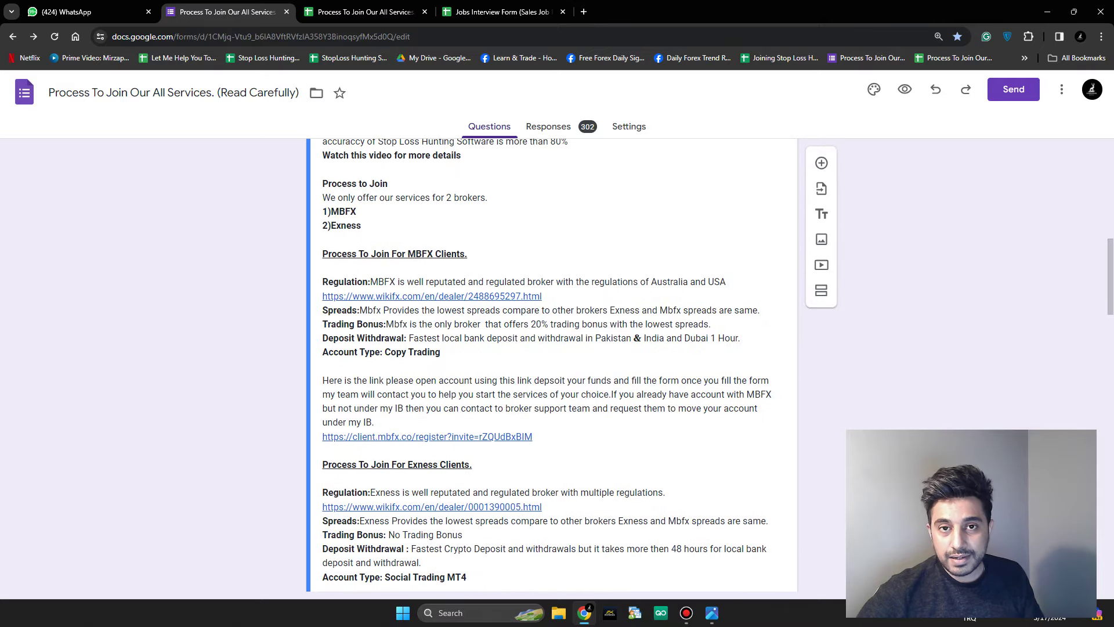
{"action": "scroll", "coordinate": [551, 366], "scroll_direction": "down", "scroll_amount": 4}
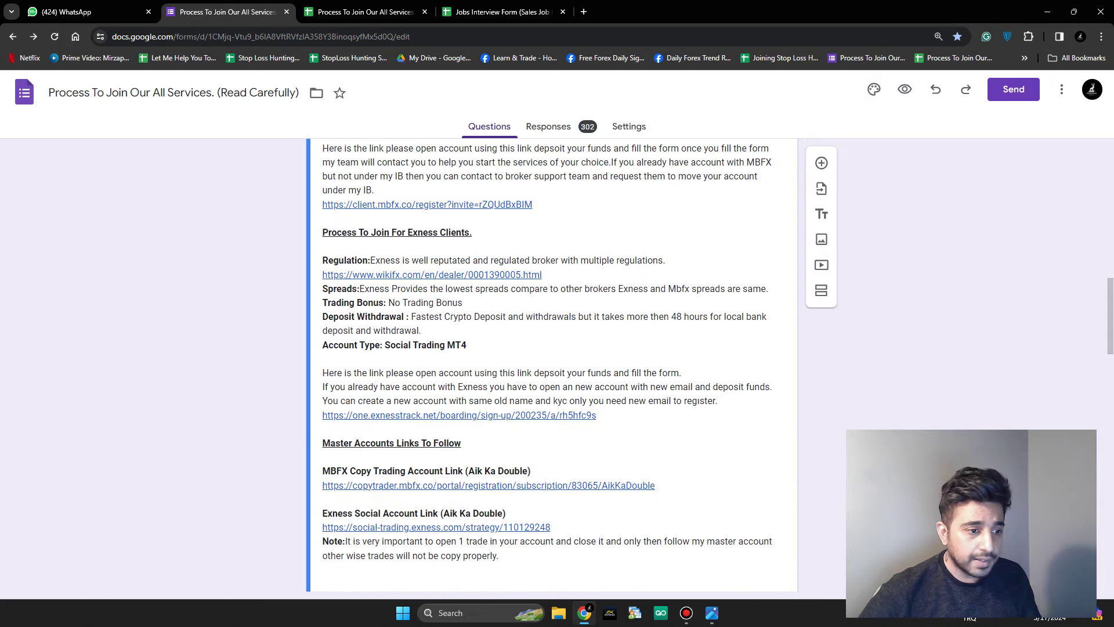
{"action": "scroll", "coordinate": [552, 365], "scroll_direction": "down", "scroll_amount": 1}
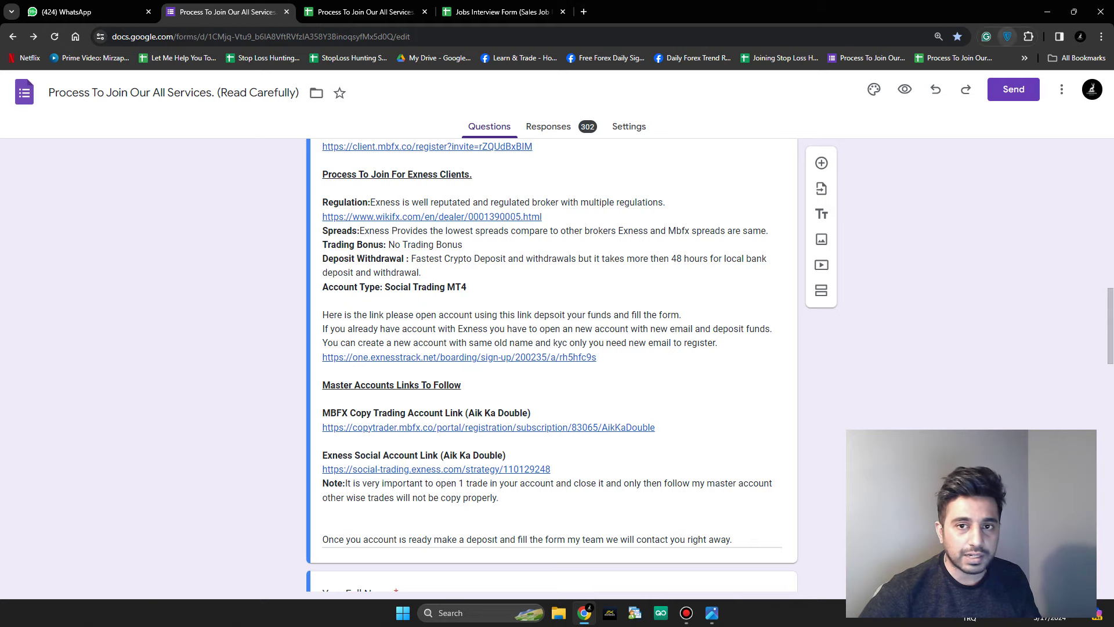
- Turn on the VPN browser extension
{"action": "left_click", "coordinate": [1008, 36]}
{"action": "left_click", "coordinate": [912, 211]}
{"action": "left_click", "coordinate": [1007, 37]}
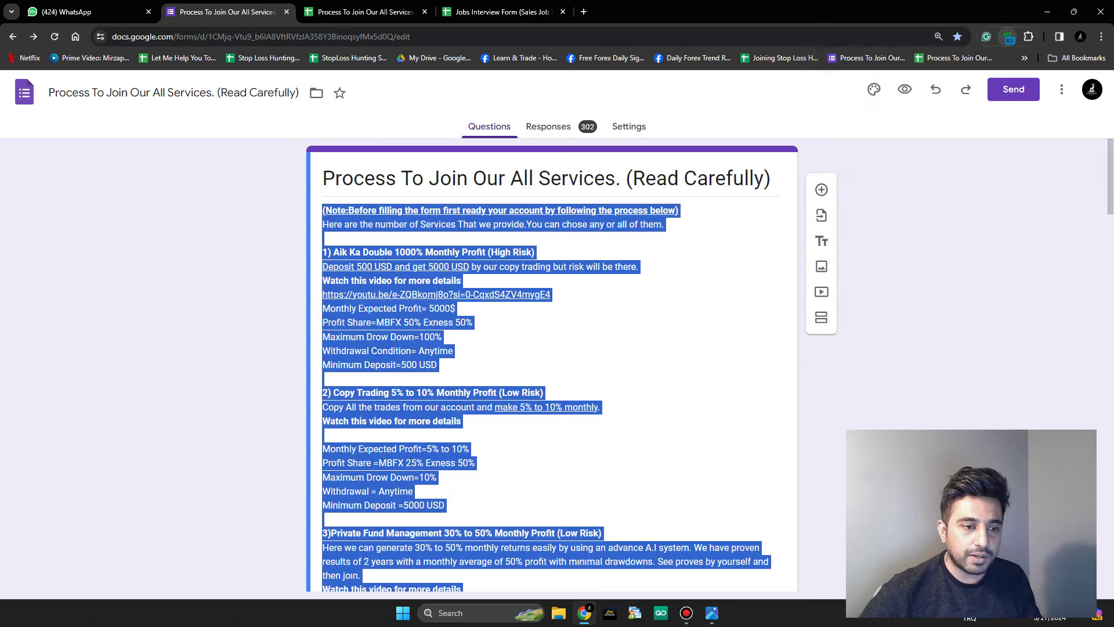
- Open the Exness sign-up link from the form's "Process To Join For Exness Clients" section and reload the page
{"action": "left_click", "coordinate": [656, 348]}
{"action": "scroll", "coordinate": [656, 348], "scroll_direction": "down", "scroll_amount": 12}
{"action": "scroll", "coordinate": [551, 366], "scroll_direction": "down", "scroll_amount": 5}
{"action": "left_click", "coordinate": [526, 248]}
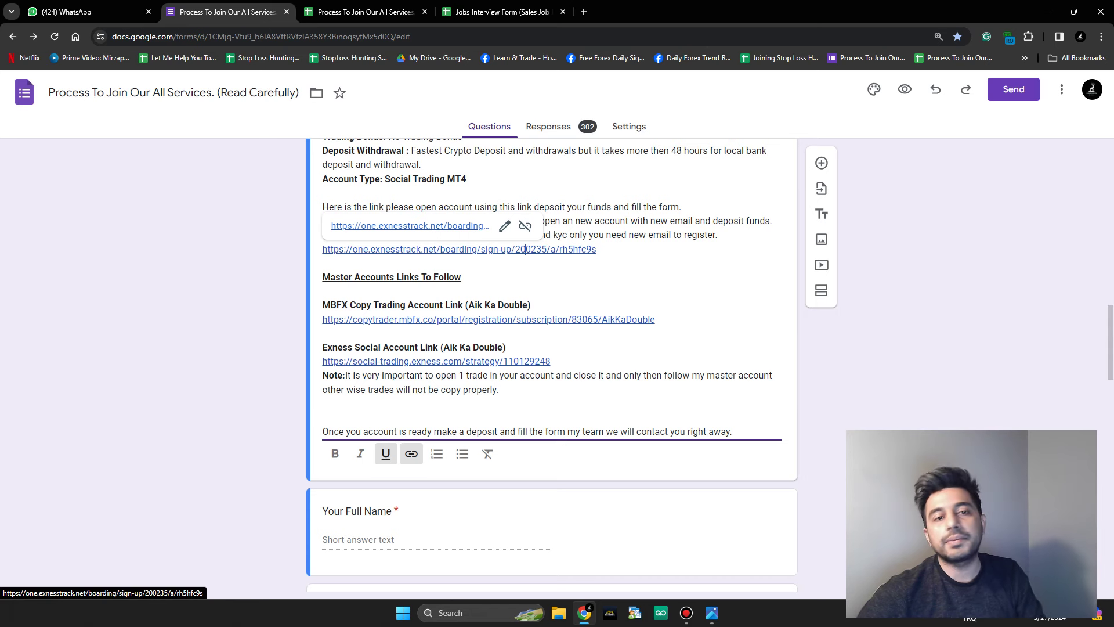
{"action": "left_click", "coordinate": [409, 226]}
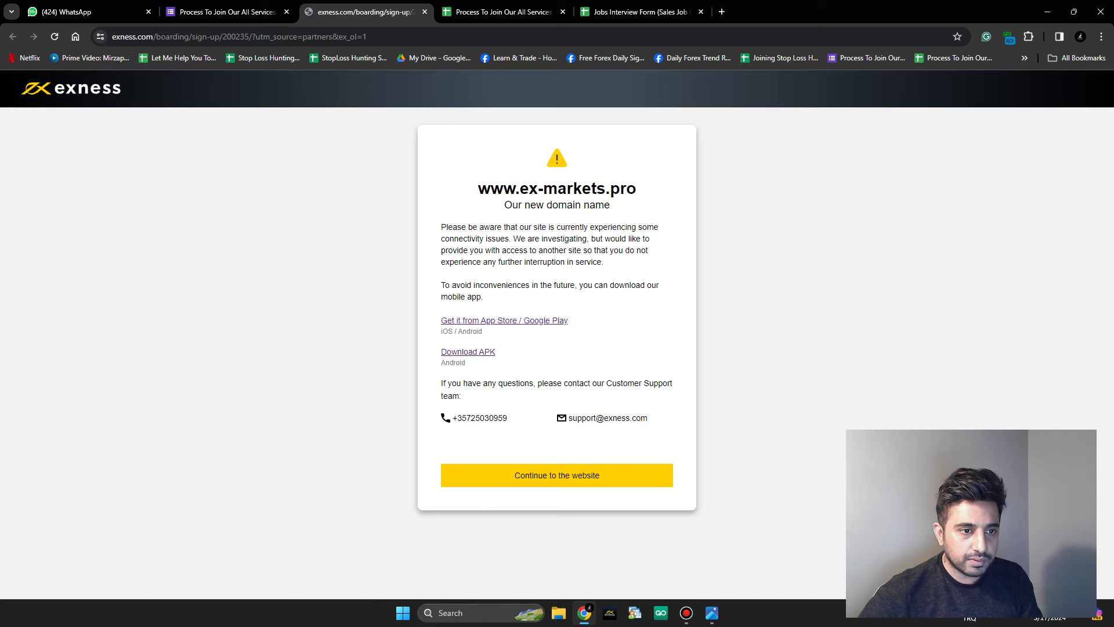
{"action": "key", "text": "F5"}
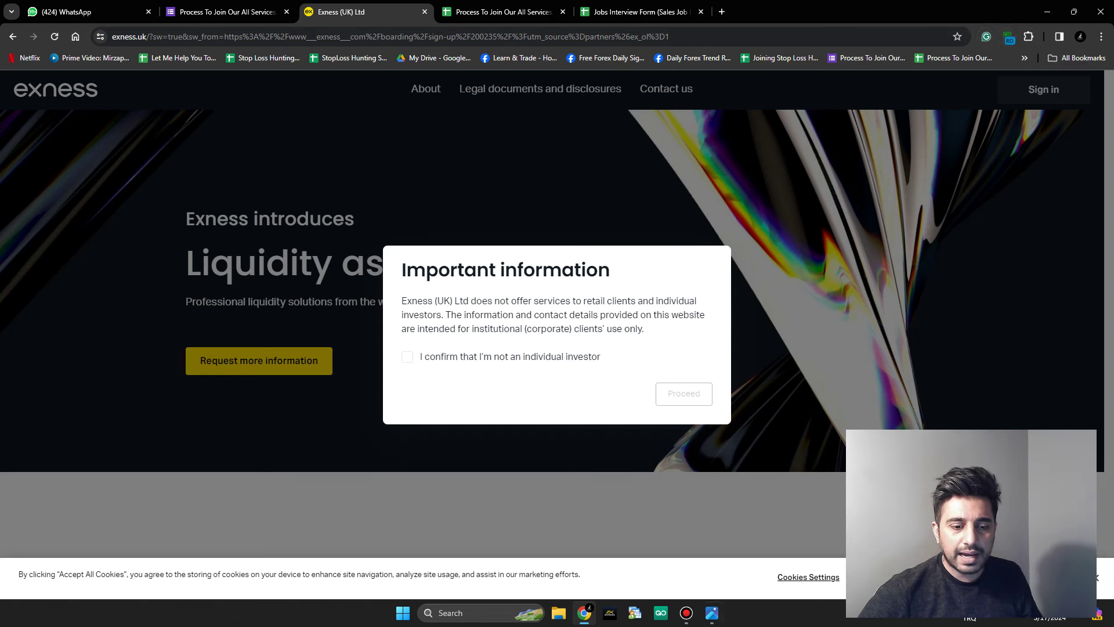
{"action": "mouse_move", "coordinate": [686, 614]}
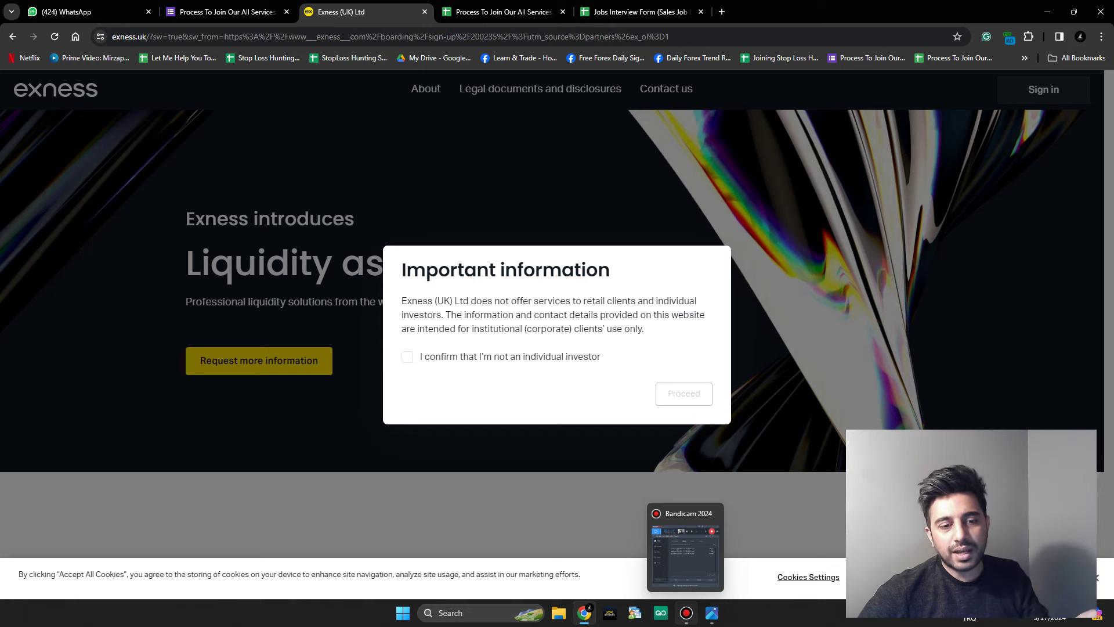
{"action": "left_click", "coordinate": [686, 614]}
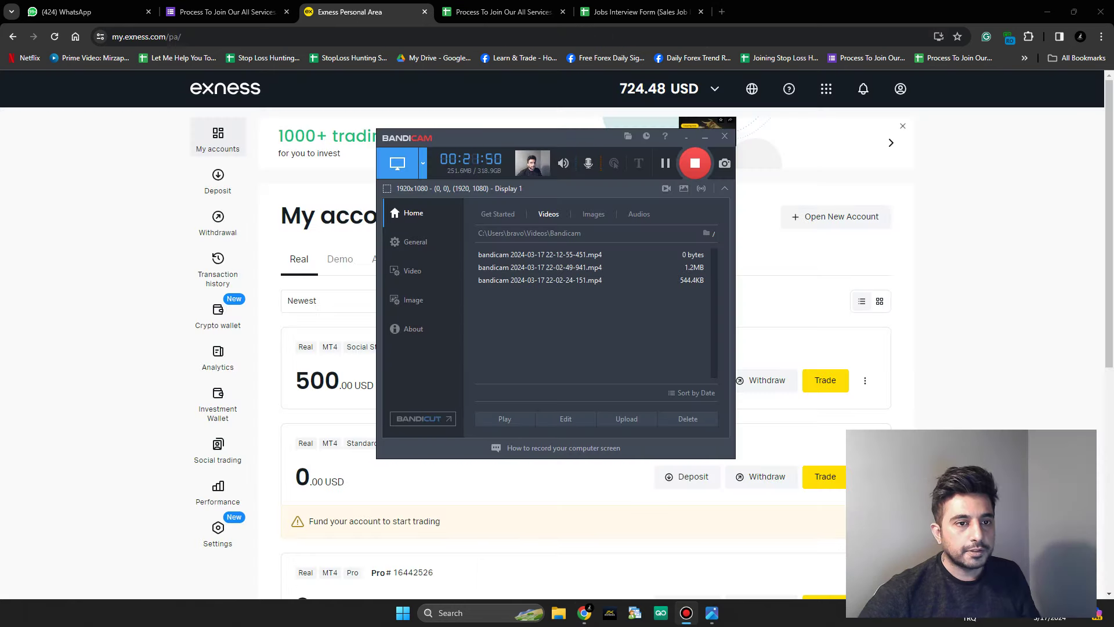
{"action": "left_click", "coordinate": [705, 137]}
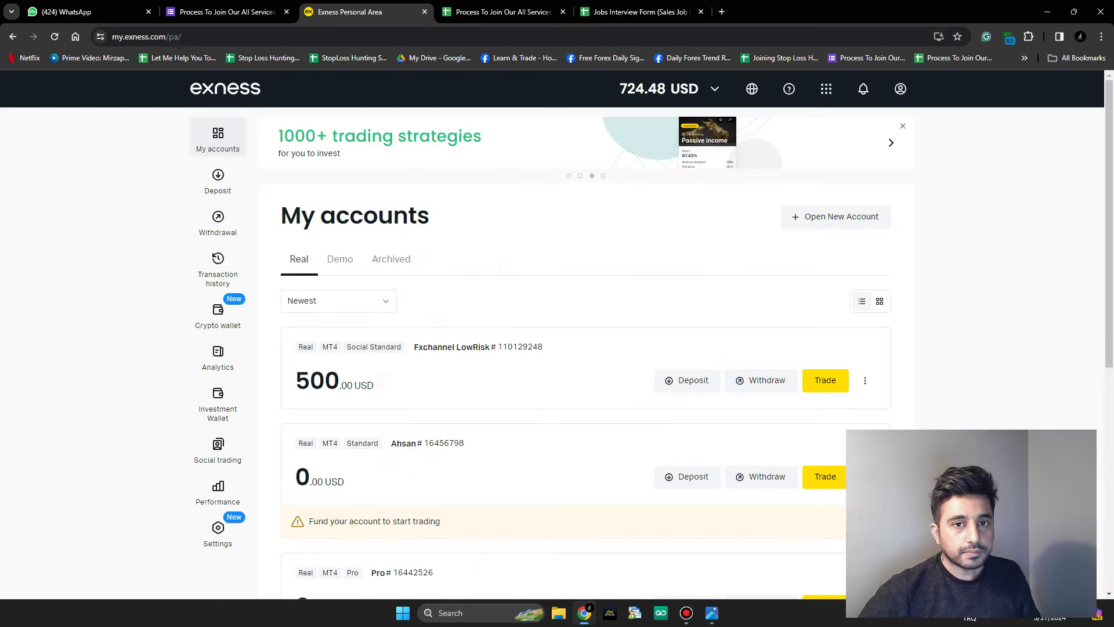
{"action": "left_click", "coordinate": [686, 614]}
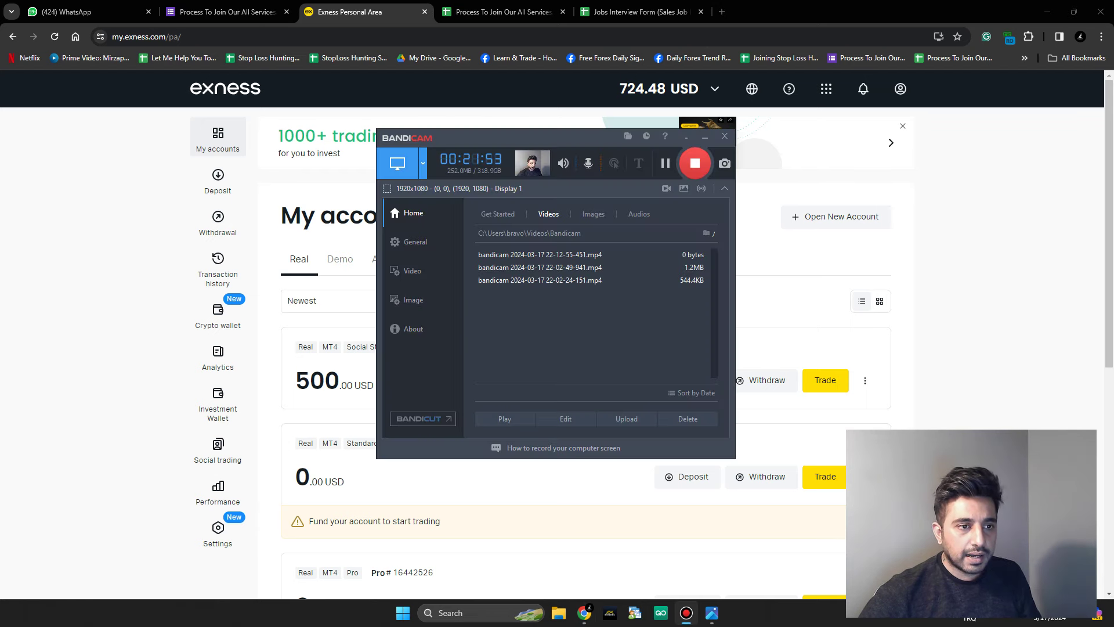
{"action": "left_click", "coordinate": [705, 137]}
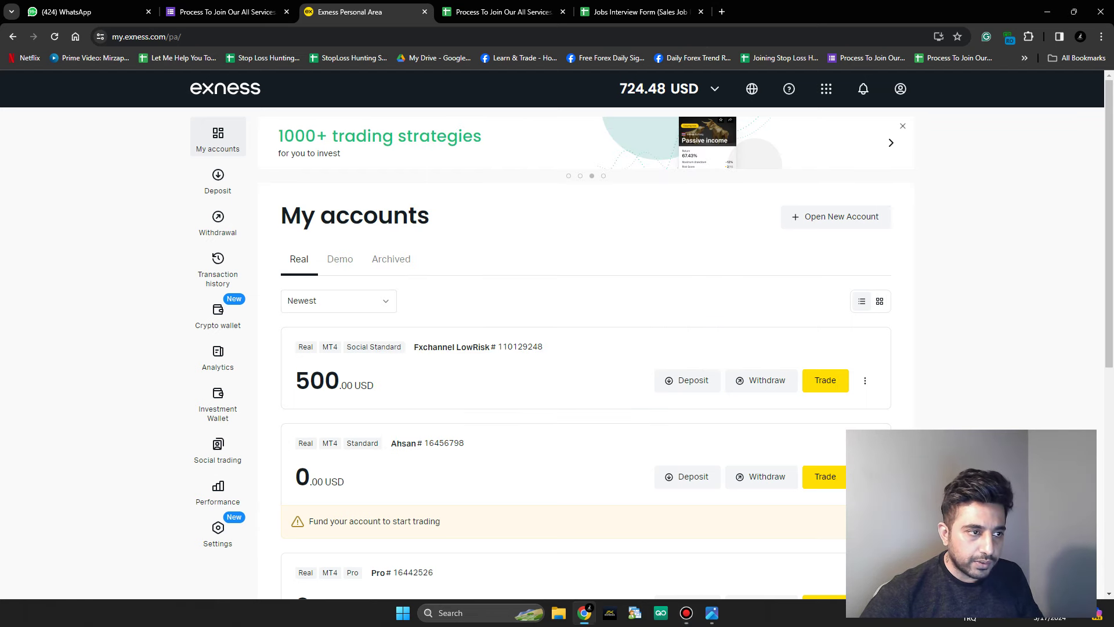
- Examine the list of real trading accounts on the My accounts page of the Exness Personal Area
{"action": "scroll", "coordinate": [557, 337], "scroll_direction": "down", "scroll_amount": 1}
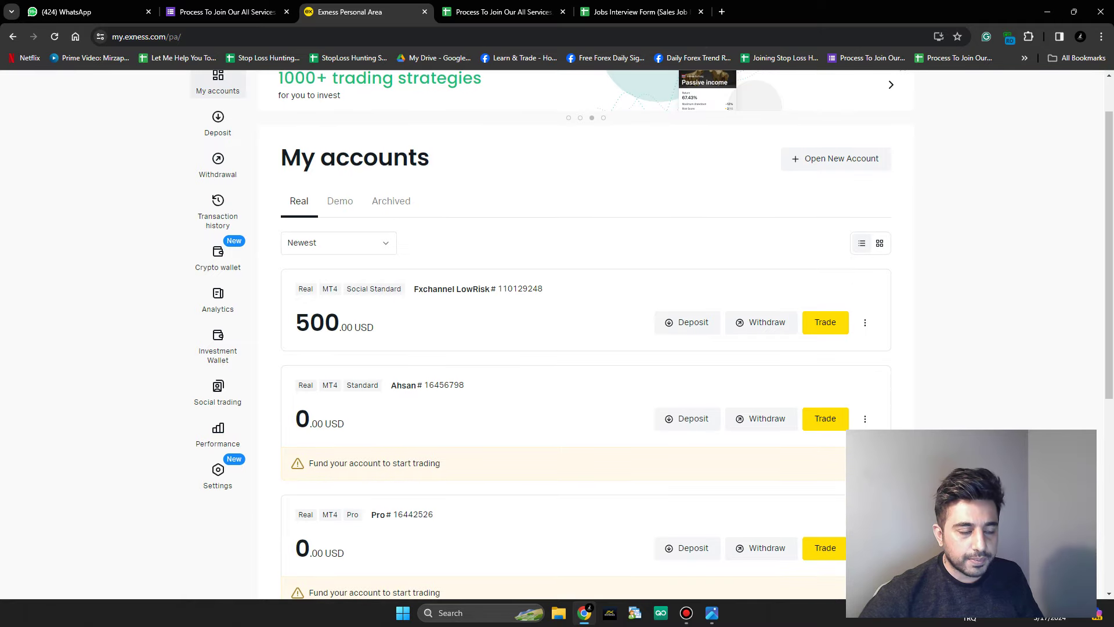
{"action": "scroll", "coordinate": [557, 337], "scroll_direction": "up", "scroll_amount": 1}
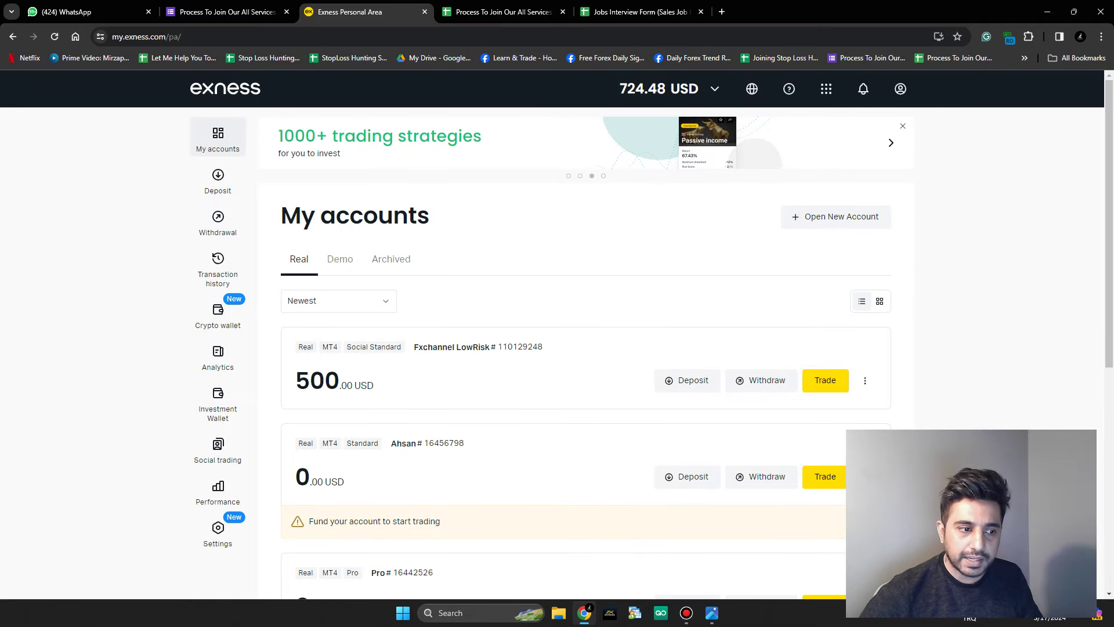
{"action": "scroll", "coordinate": [557, 337], "scroll_direction": "down", "scroll_amount": 3}
{"action": "scroll", "coordinate": [586, 334], "scroll_direction": "down", "scroll_amount": 1}
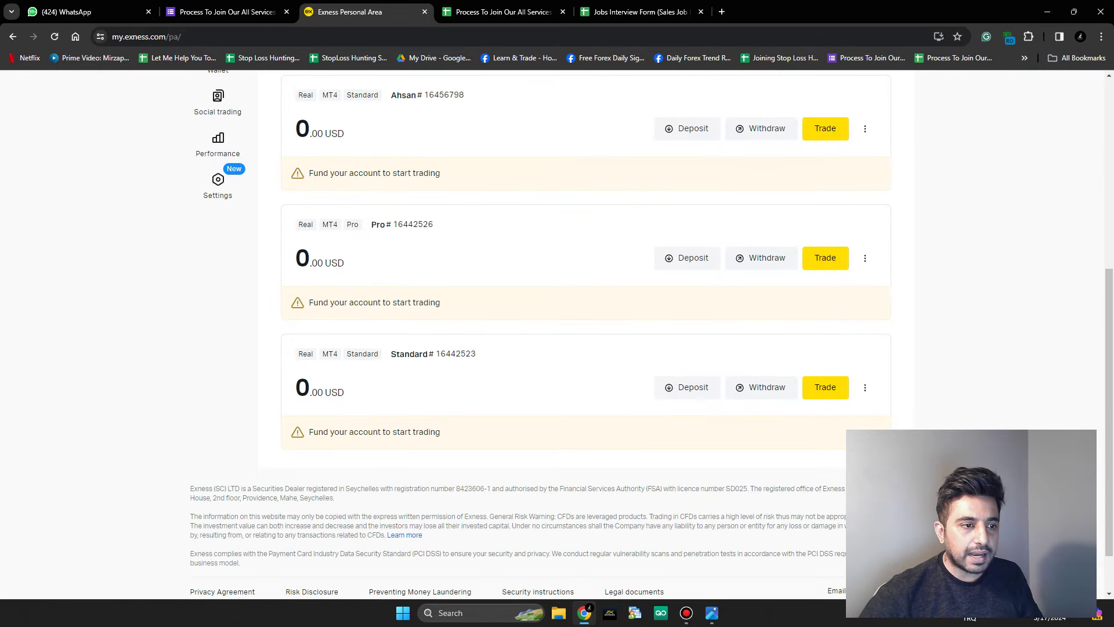
{"action": "scroll", "coordinate": [587, 335], "scroll_direction": "up", "scroll_amount": 6}
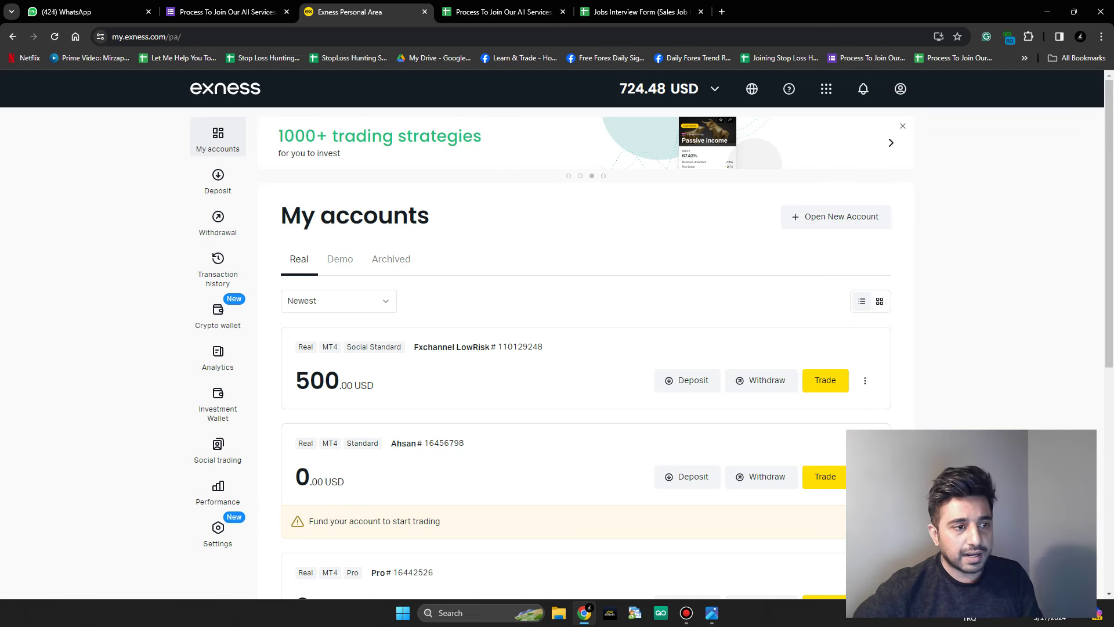
{"action": "scroll", "coordinate": [218, 151], "scroll_direction": "down", "scroll_amount": 2}
{"action": "scroll", "coordinate": [218, 151], "scroll_direction": "up", "scroll_amount": 2}
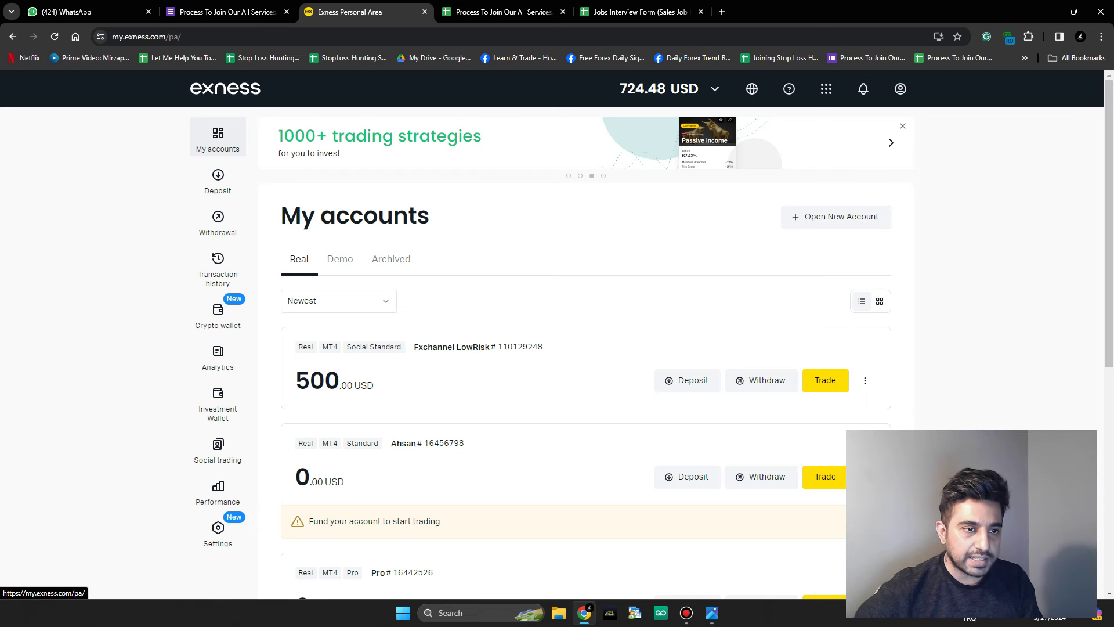
{"action": "scroll", "coordinate": [218, 151], "scroll_direction": "down", "scroll_amount": 2}
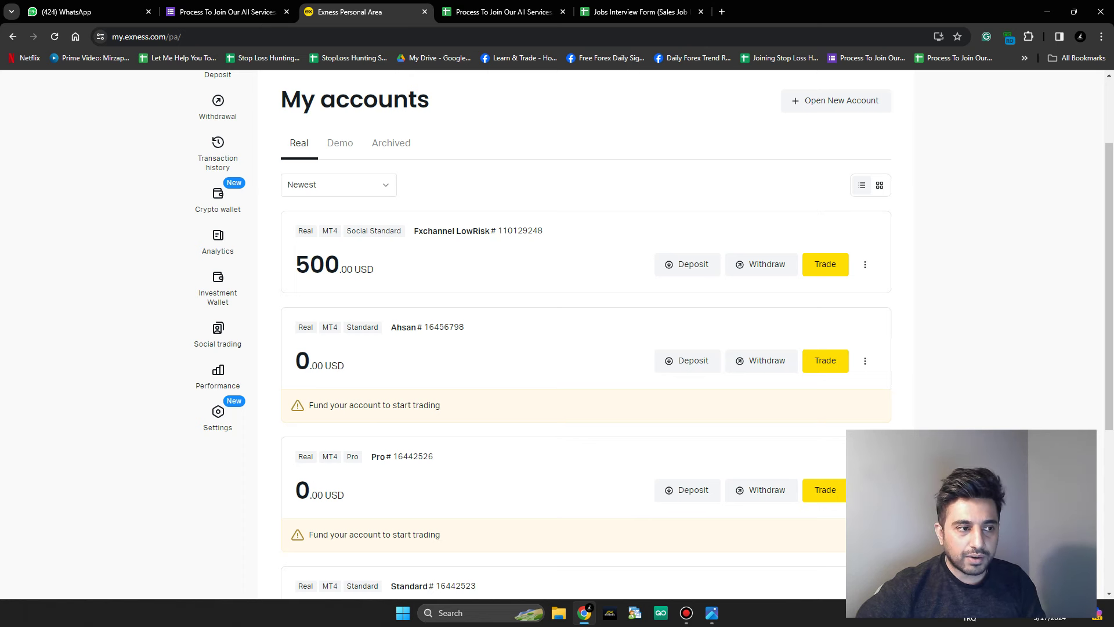
{"action": "scroll", "coordinate": [218, 220], "scroll_direction": "up", "scroll_amount": 2}
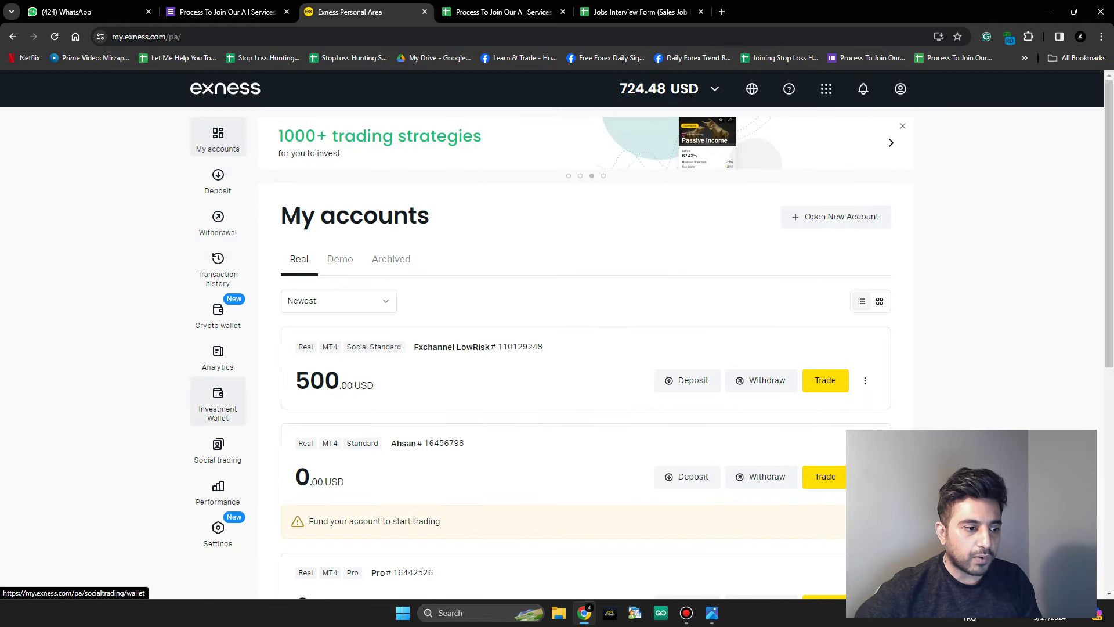
- Open the Investment Wallet and review its available deposit payment methods
{"action": "left_click", "coordinate": [218, 400]}
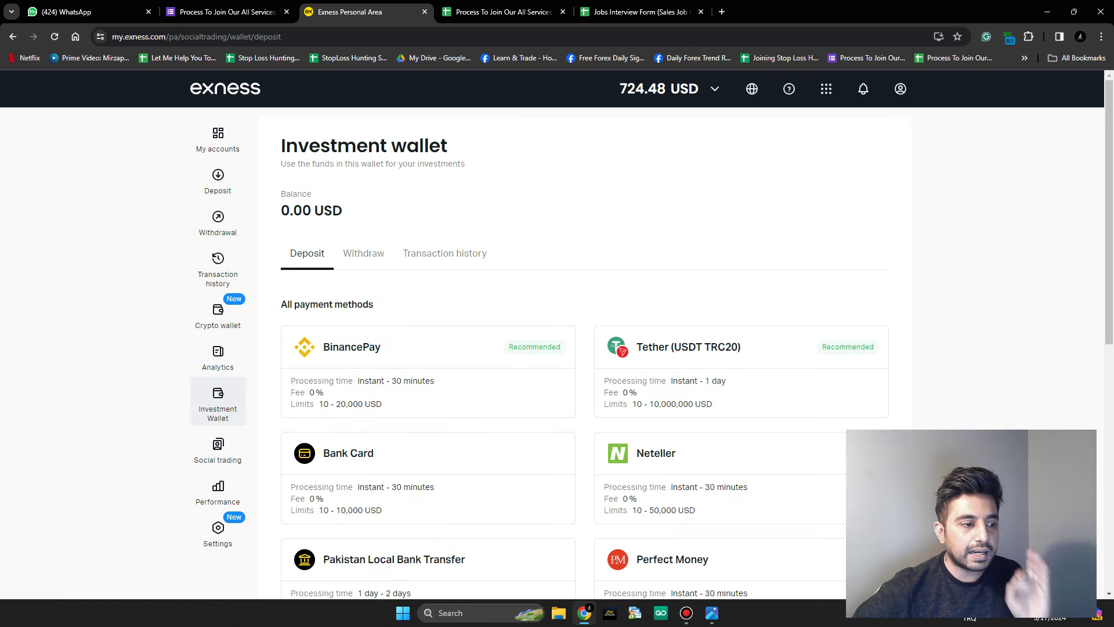
{"action": "scroll", "coordinate": [428, 290], "scroll_direction": "down", "scroll_amount": 8}
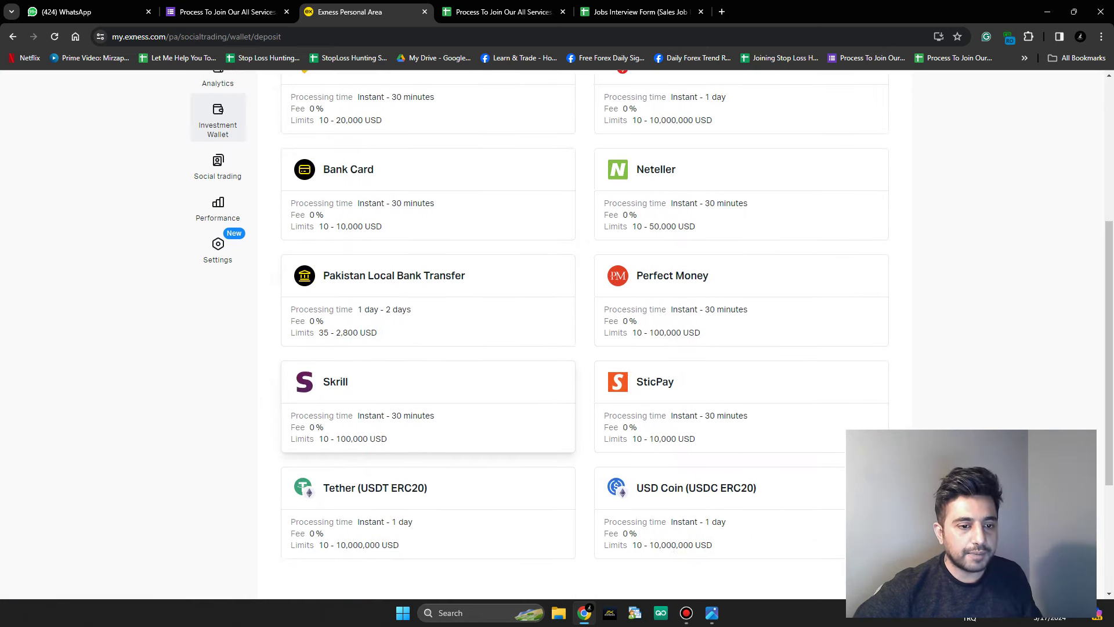
{"action": "scroll", "coordinate": [428, 290], "scroll_direction": "up", "scroll_amount": 7}
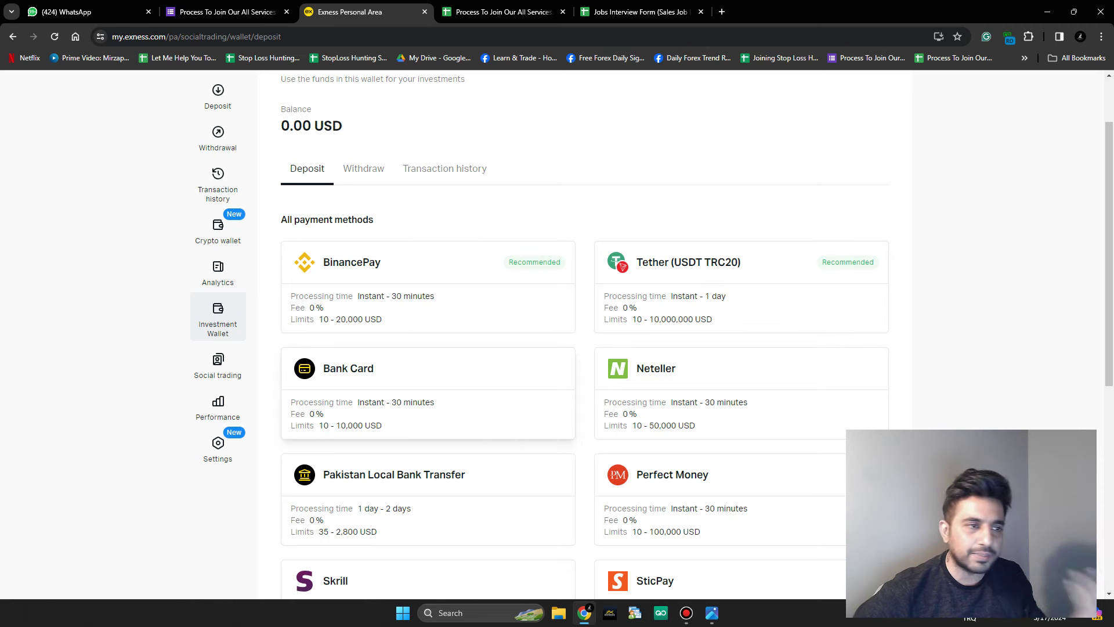
{"action": "scroll", "coordinate": [428, 395], "scroll_direction": "up", "scroll_amount": 2}
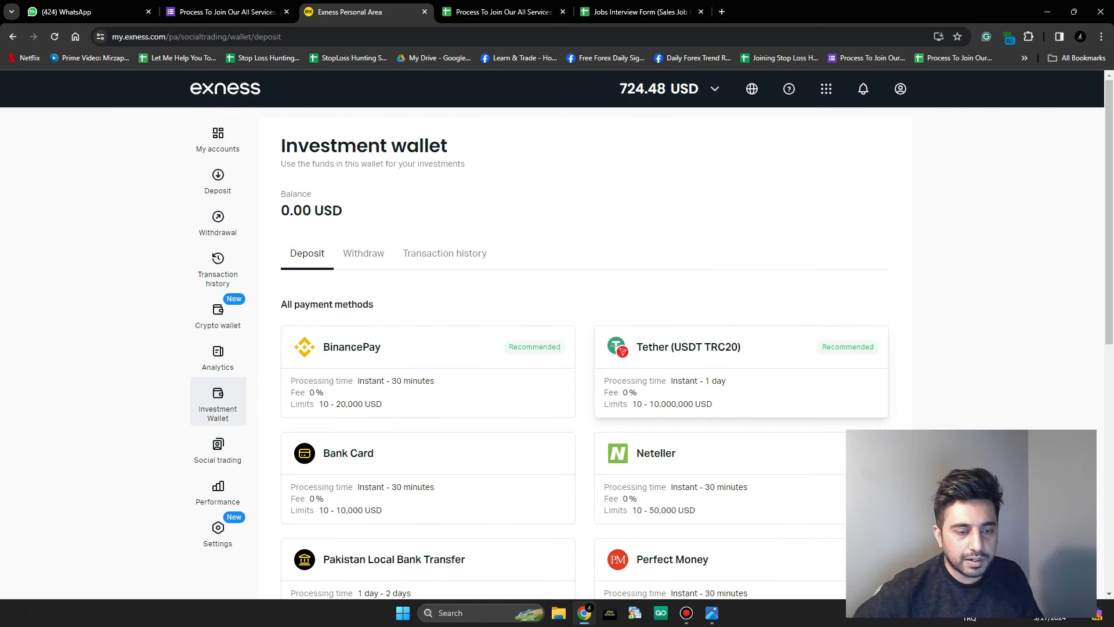
- Choose Tether (USDT TRC20) as the investment wallet's deposit method and check the destination account choices
{"action": "left_click", "coordinate": [696, 371]}
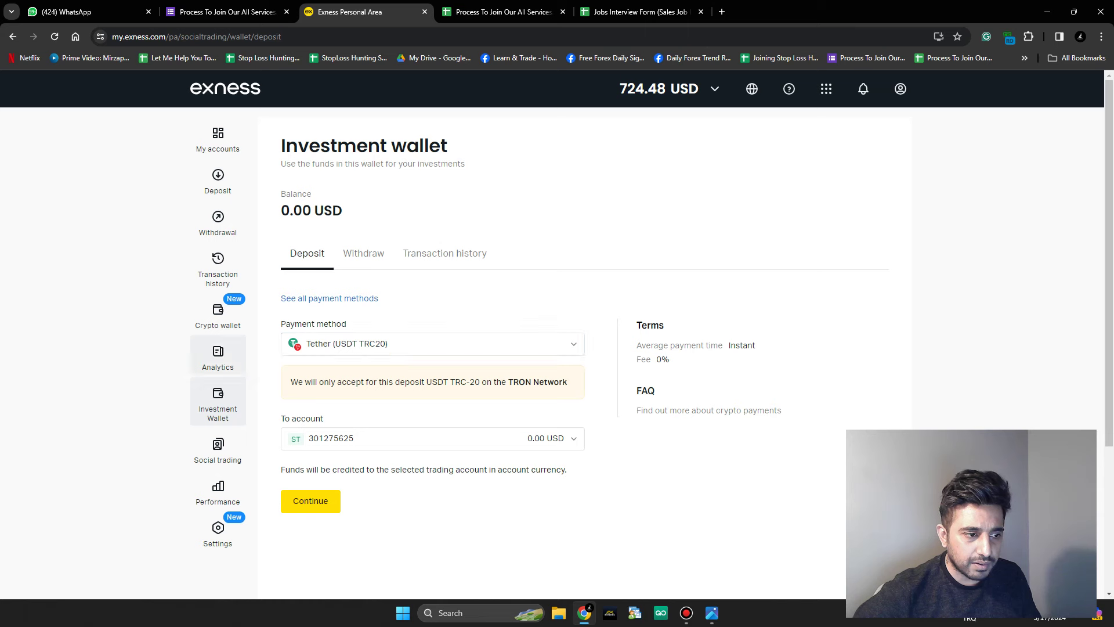
{"action": "left_click", "coordinate": [433, 439]}
{"action": "left_click", "coordinate": [432, 439]}
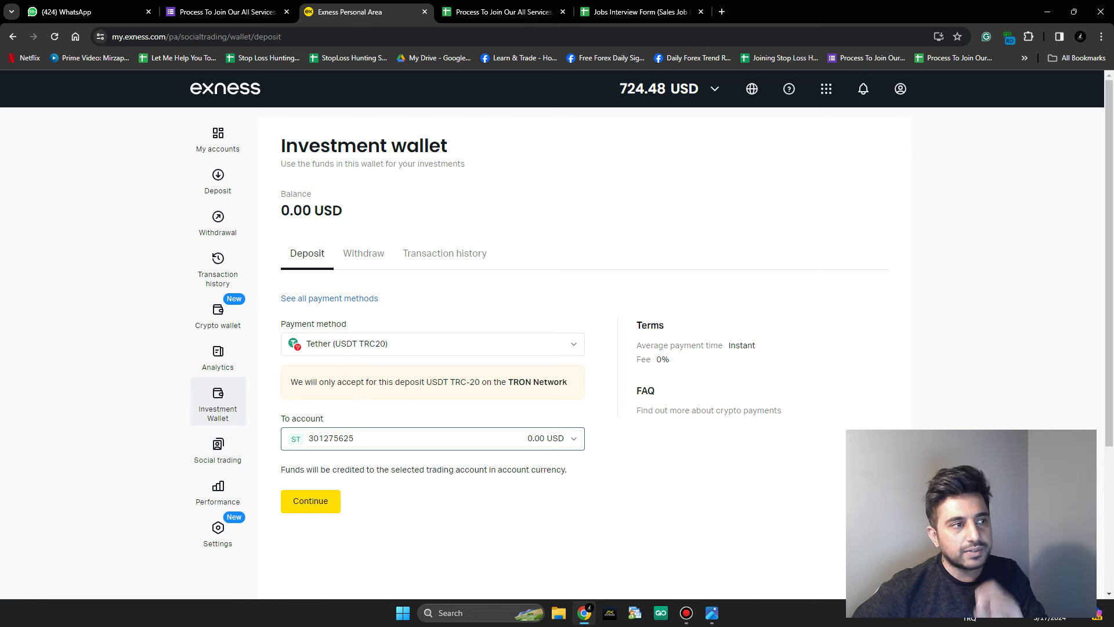
- Open the Exness Social Account link for Aik Ka Double from the Google Forms document and review the strategy's details
{"action": "left_click", "coordinate": [227, 12]}
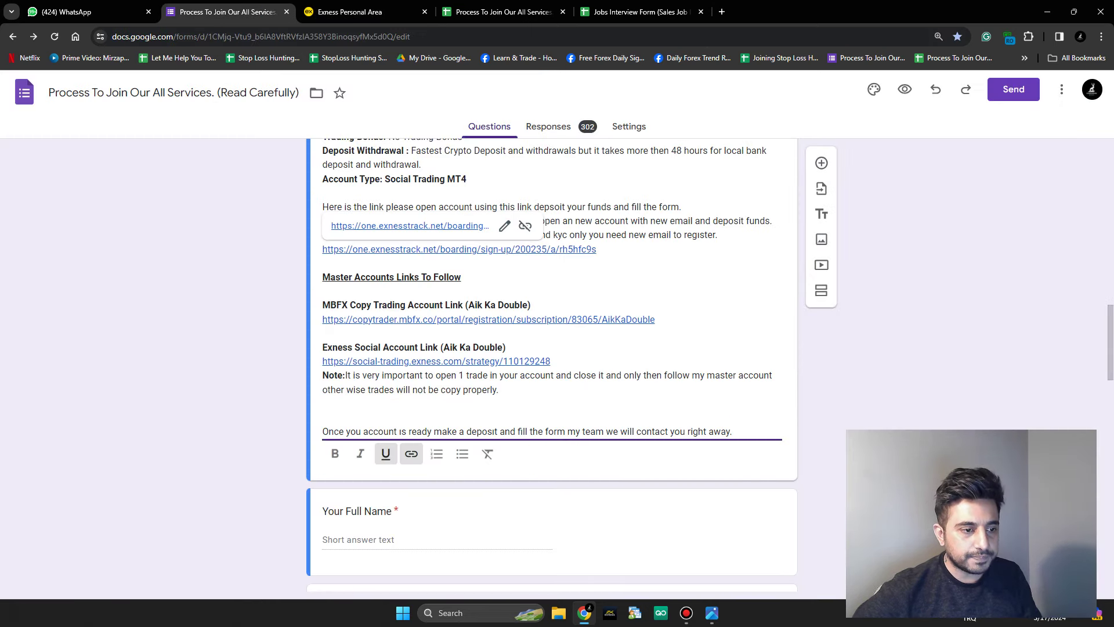
{"action": "left_click", "coordinate": [508, 347]}
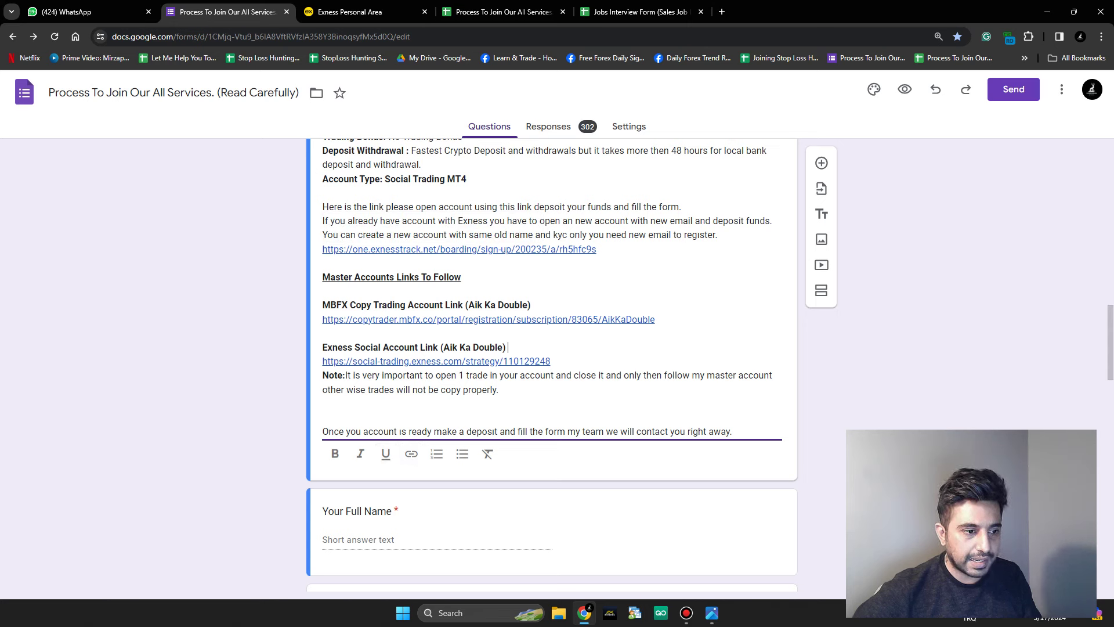
{"action": "left_click", "coordinate": [407, 361]}
{"action": "left_click", "coordinate": [410, 338]}
{"action": "left_click", "coordinate": [409, 337]}
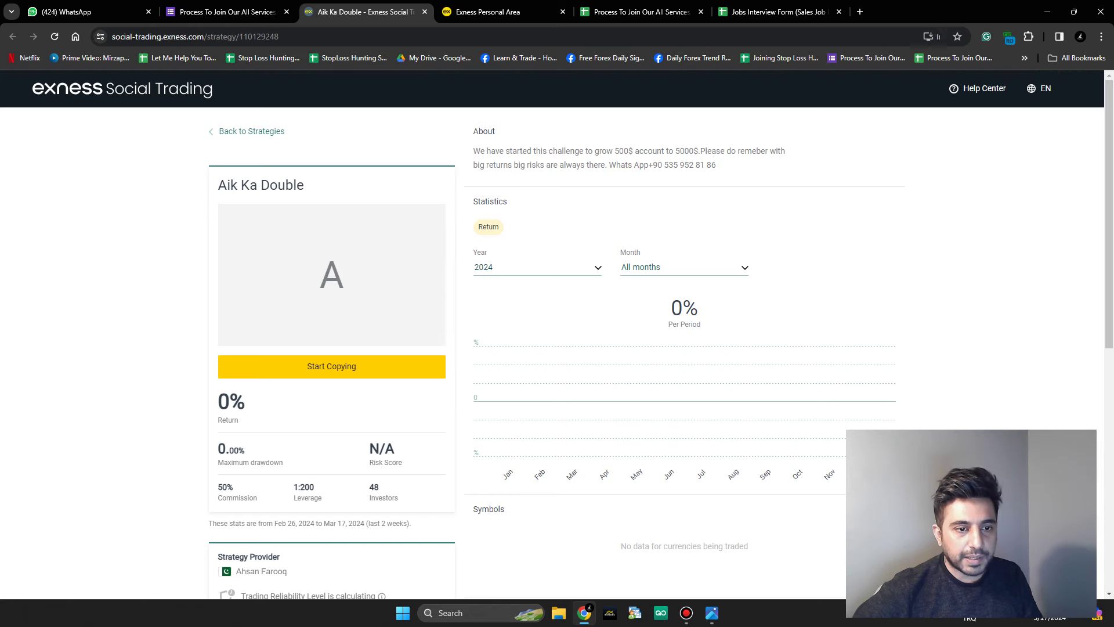
{"action": "scroll", "coordinate": [685, 348], "scroll_direction": "down", "scroll_amount": 2}
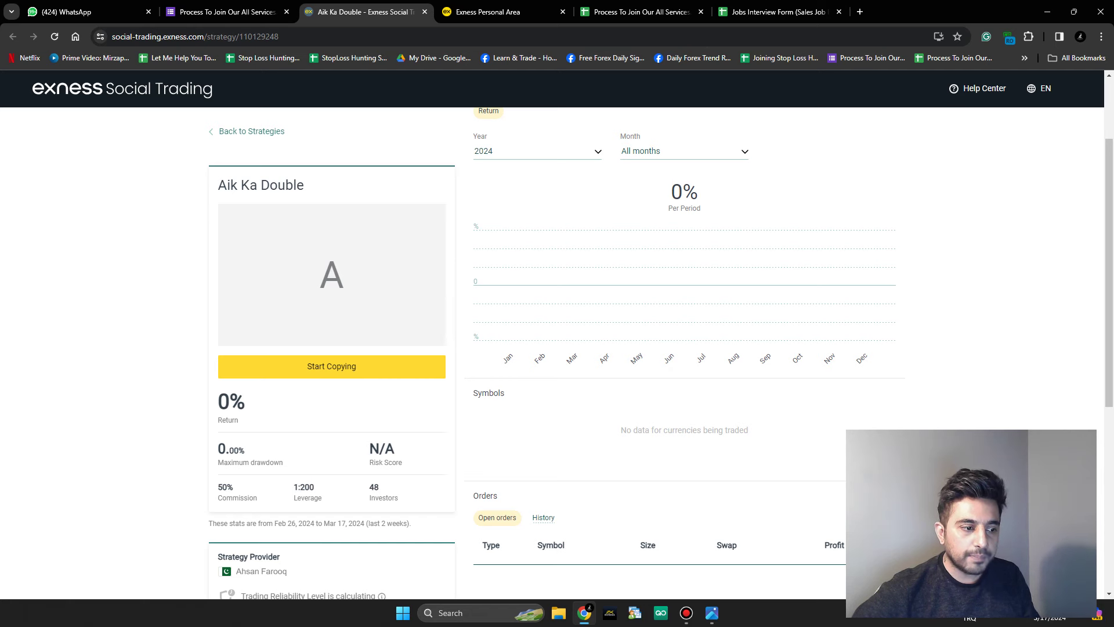
{"action": "scroll", "coordinate": [685, 348], "scroll_direction": "up", "scroll_amount": 2}
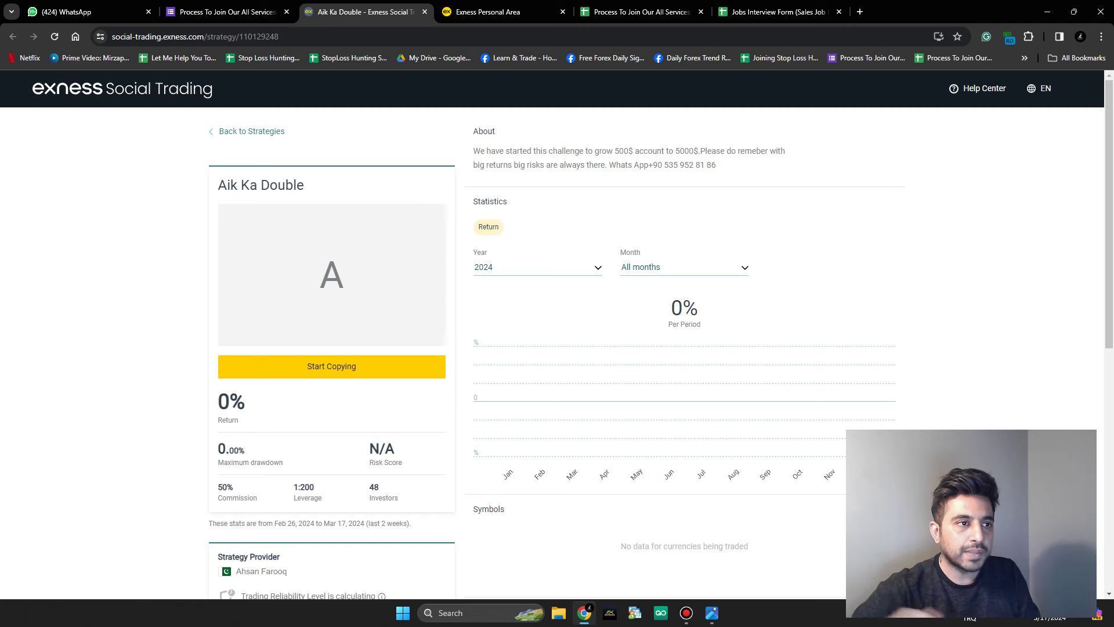
- Return to the Exness Personal Area and view the Investment Wallet, Social trading and Analytics pages
{"action": "key", "text": "ctrl+Tab"}
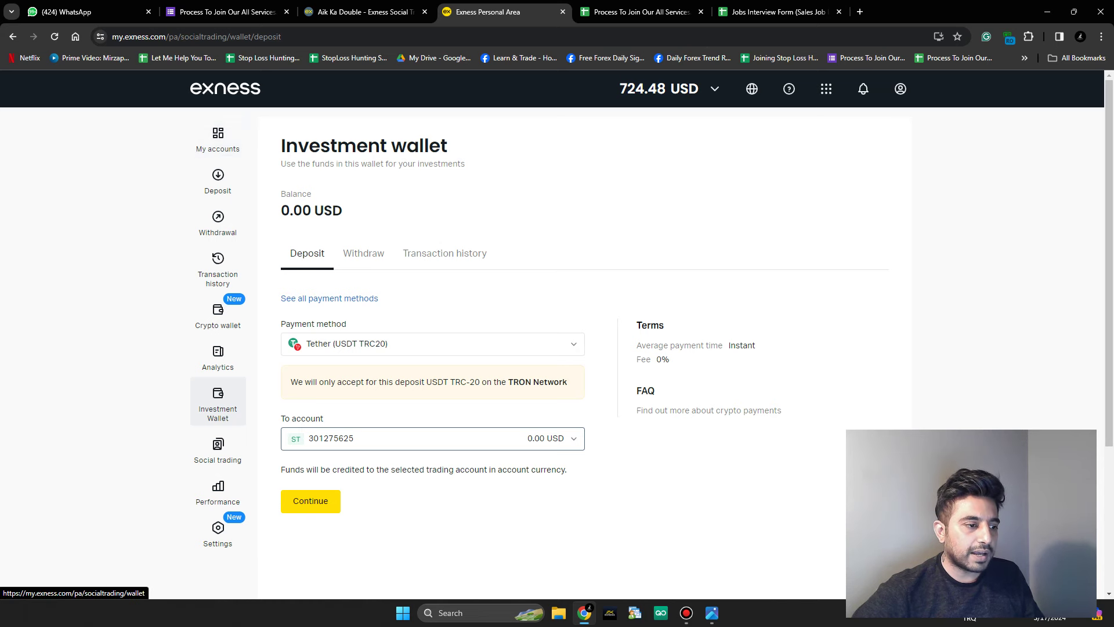
{"action": "left_click", "coordinate": [217, 402]}
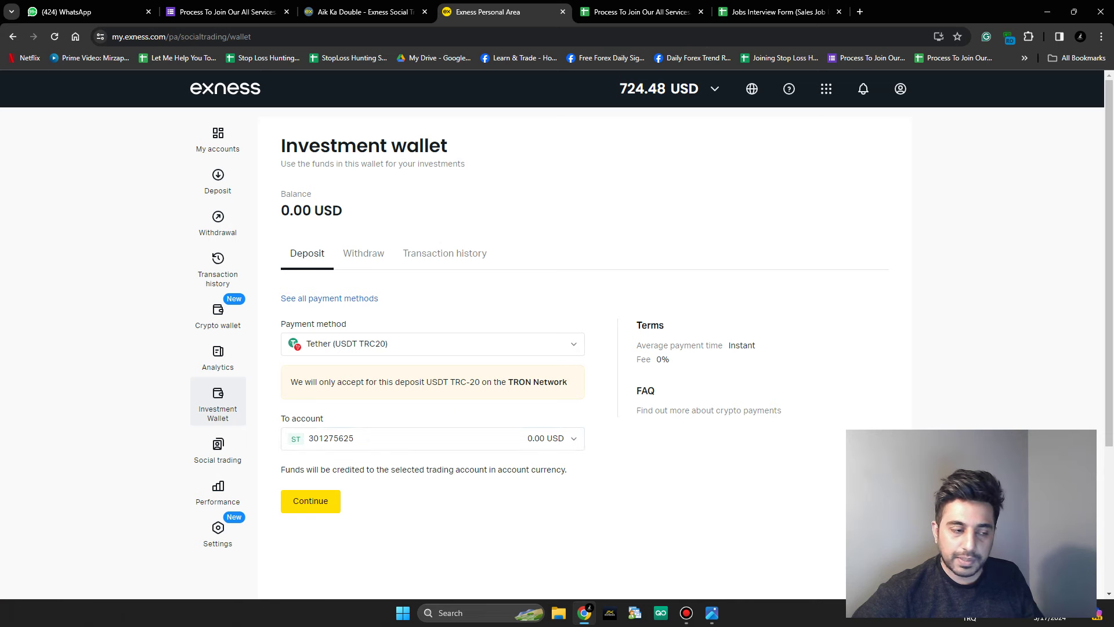
{"action": "left_click", "coordinate": [217, 448]}
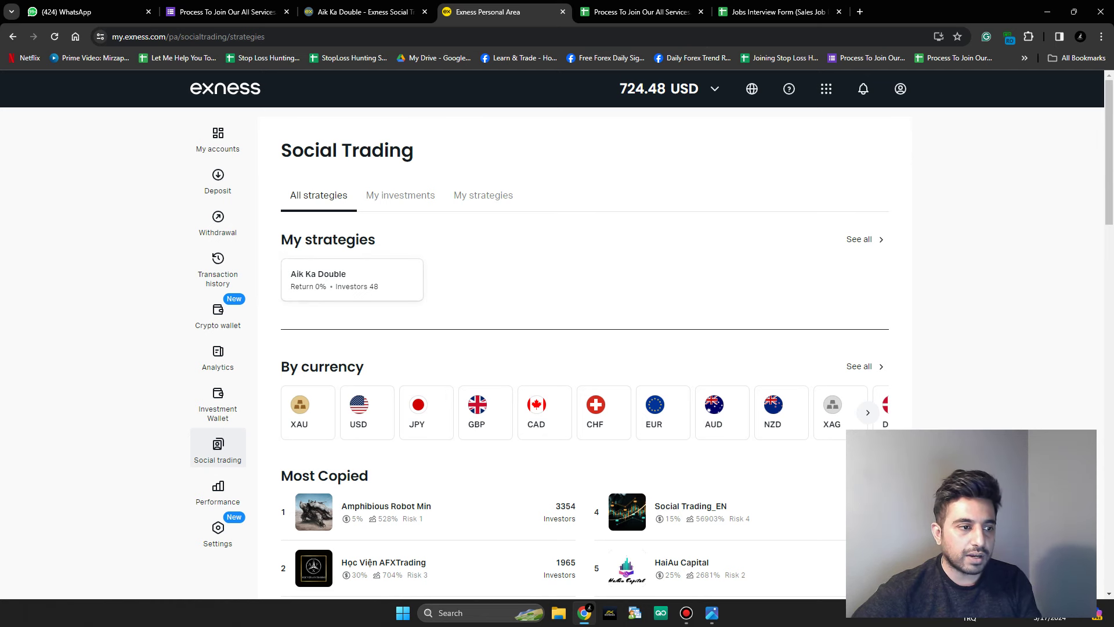
{"action": "left_click", "coordinate": [217, 355]}
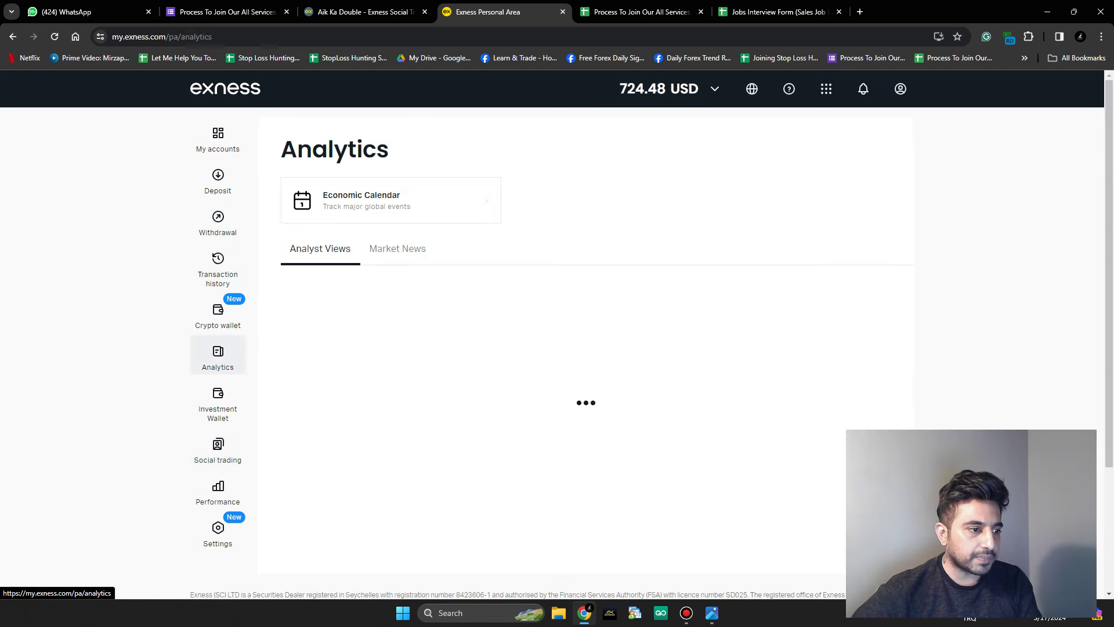
- View the Investment Wallet, return to the Google Forms document and open the MBFX and Exness master account links for Aik Ka Double
{"action": "left_click", "coordinate": [218, 401]}
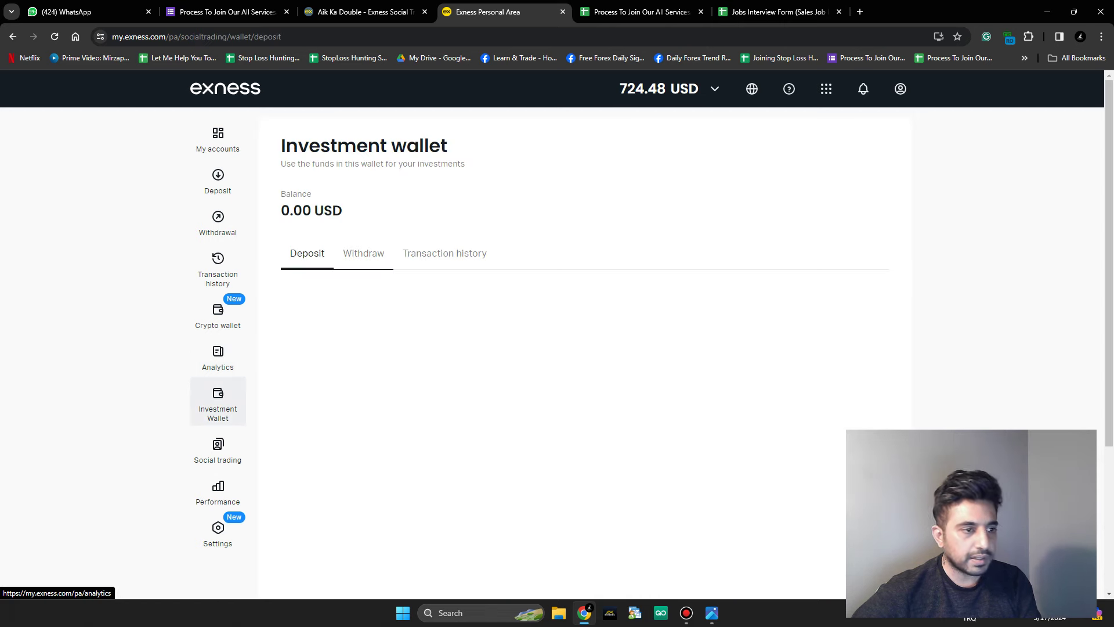
{"action": "left_click", "coordinate": [227, 12]}
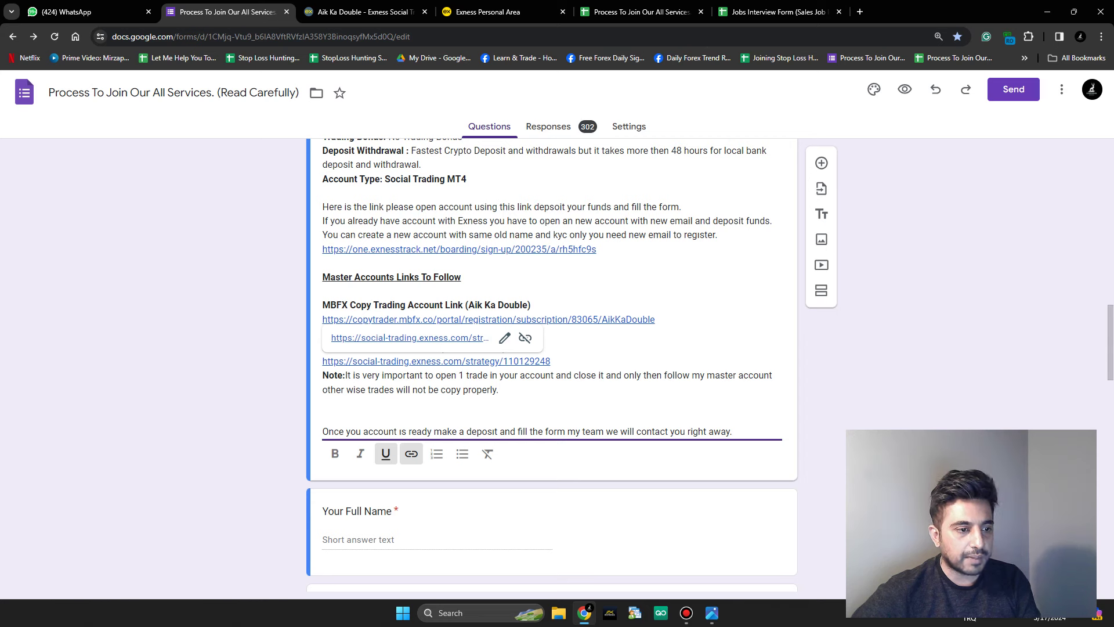
{"action": "left_click", "coordinate": [509, 347]}
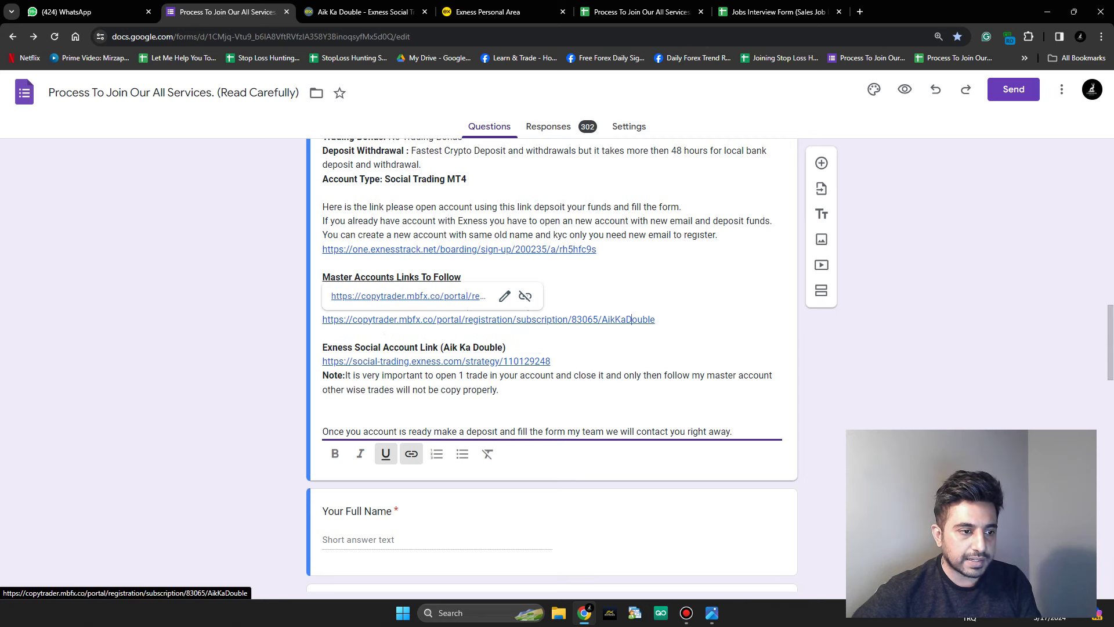
{"action": "left_click", "coordinate": [372, 294]}
{"action": "left_click", "coordinate": [227, 12]}
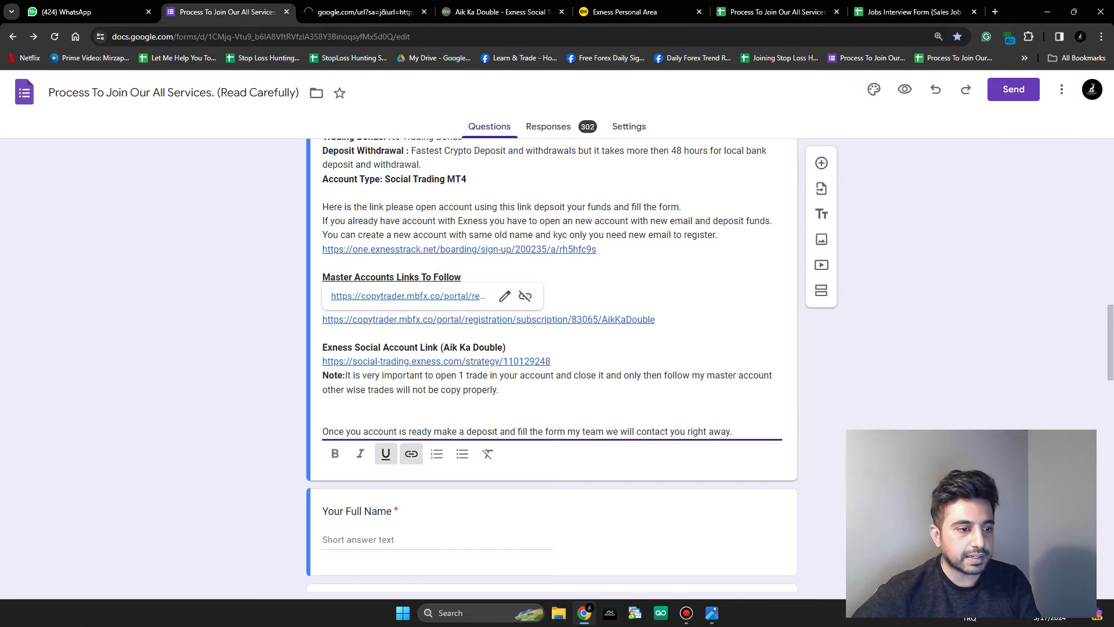
{"action": "left_click", "coordinate": [435, 361]}
{"action": "left_click", "coordinate": [400, 338]}
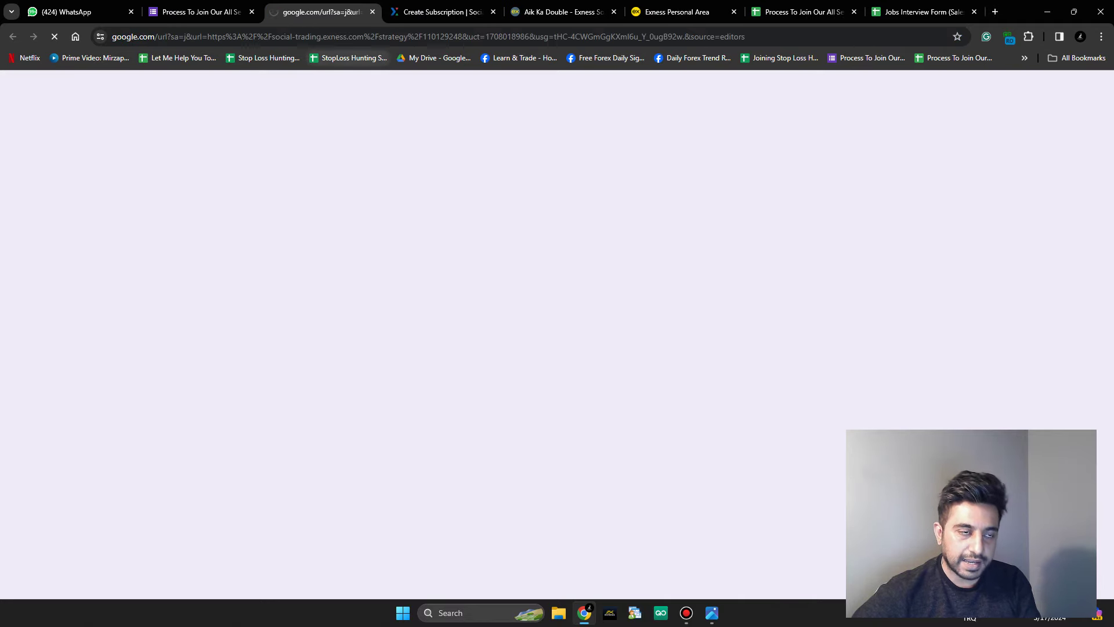
- View and close the MBFX Create Subscription page, and bring up the Start Copying QR code for the Aik Ka Double strategy on Exness
{"action": "left_click", "coordinate": [426, 11]}
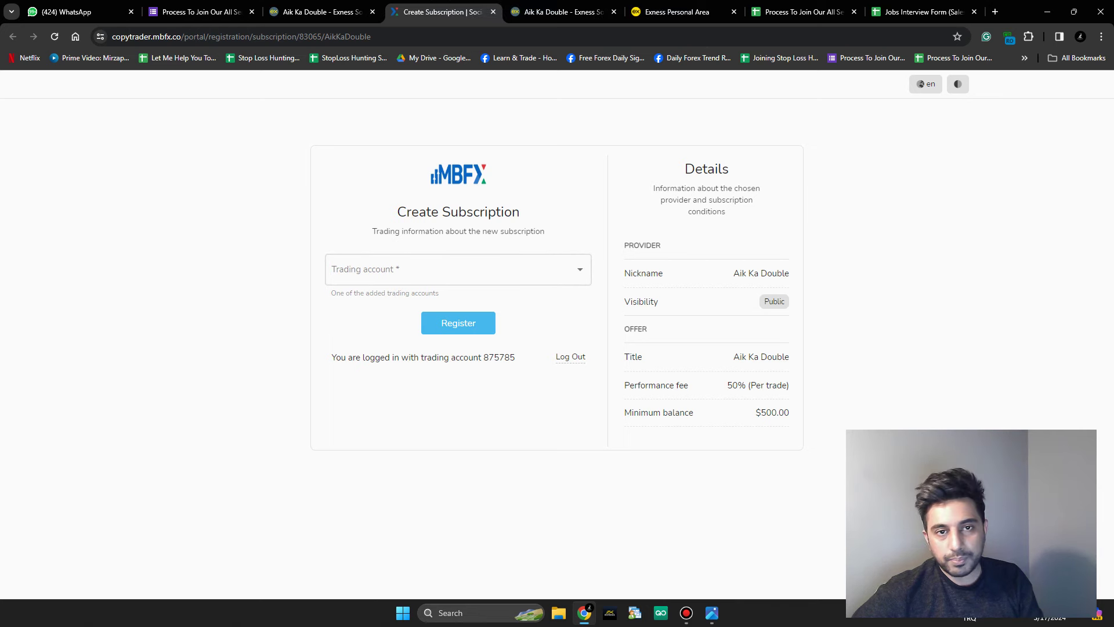
{"action": "left_click", "coordinate": [492, 12]}
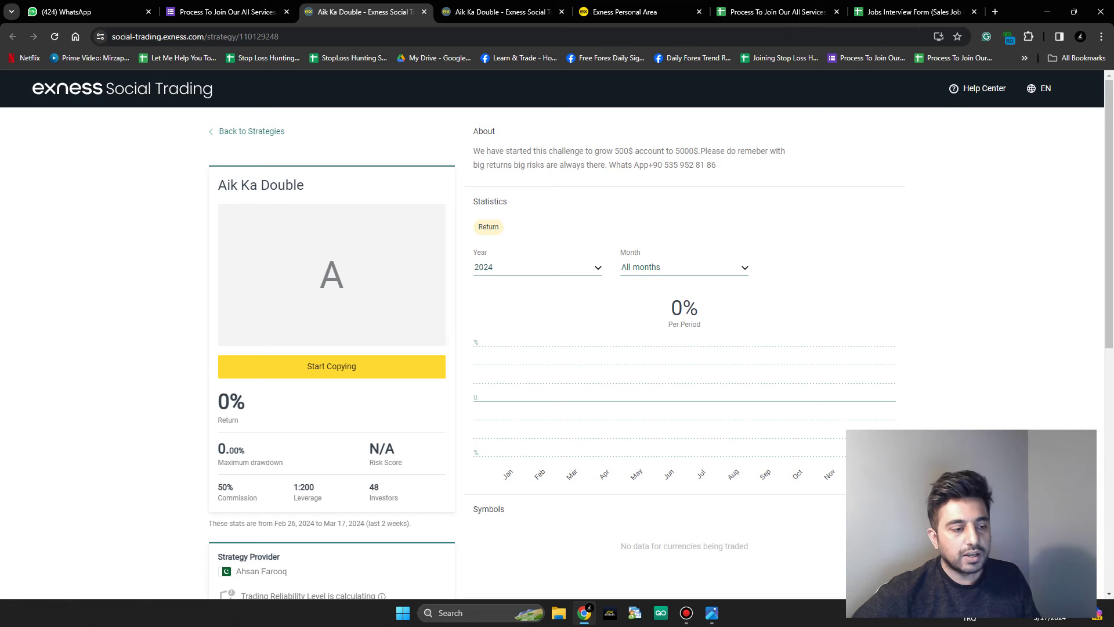
{"action": "left_click", "coordinate": [331, 366]}
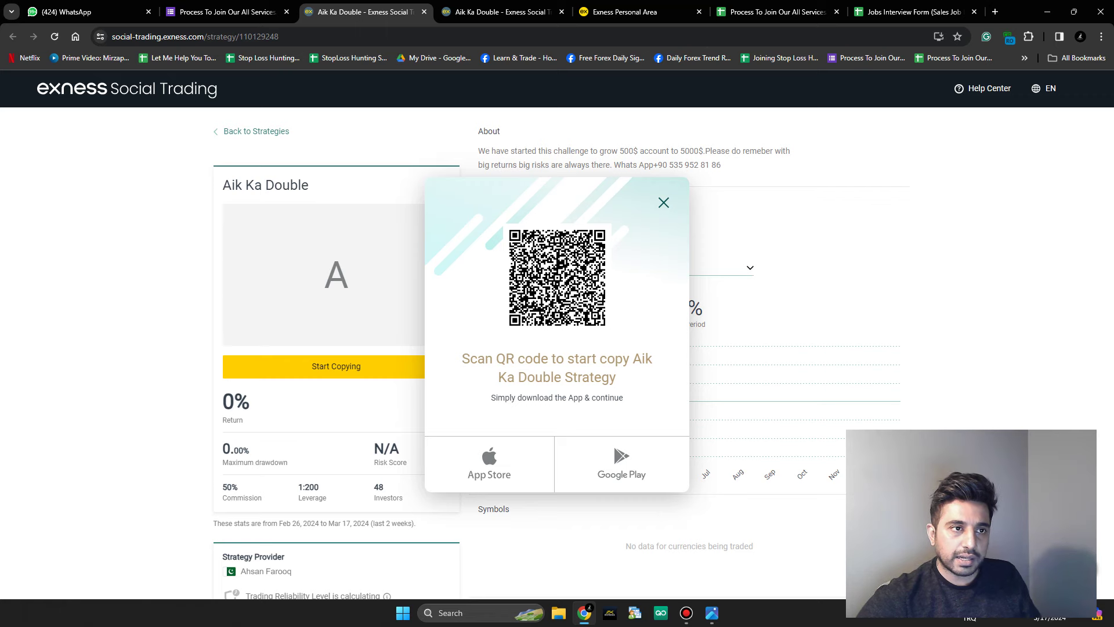
- Return to the Exness Personal Area's My accounts page and look through the list of real accounts
{"action": "left_click", "coordinate": [625, 11]}
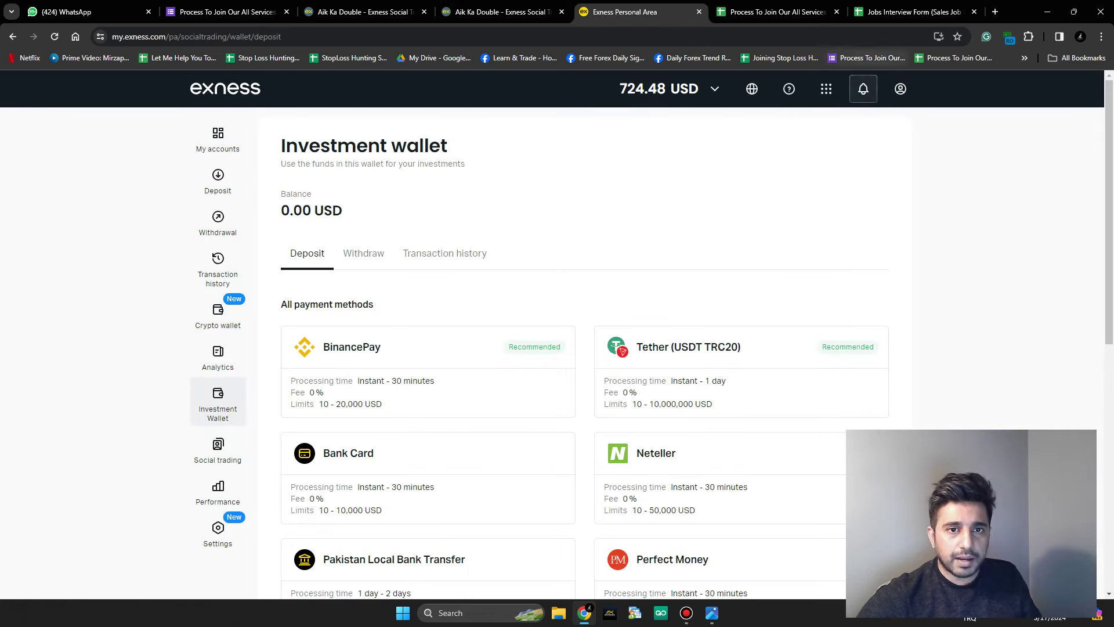
{"action": "left_click", "coordinate": [826, 88]}
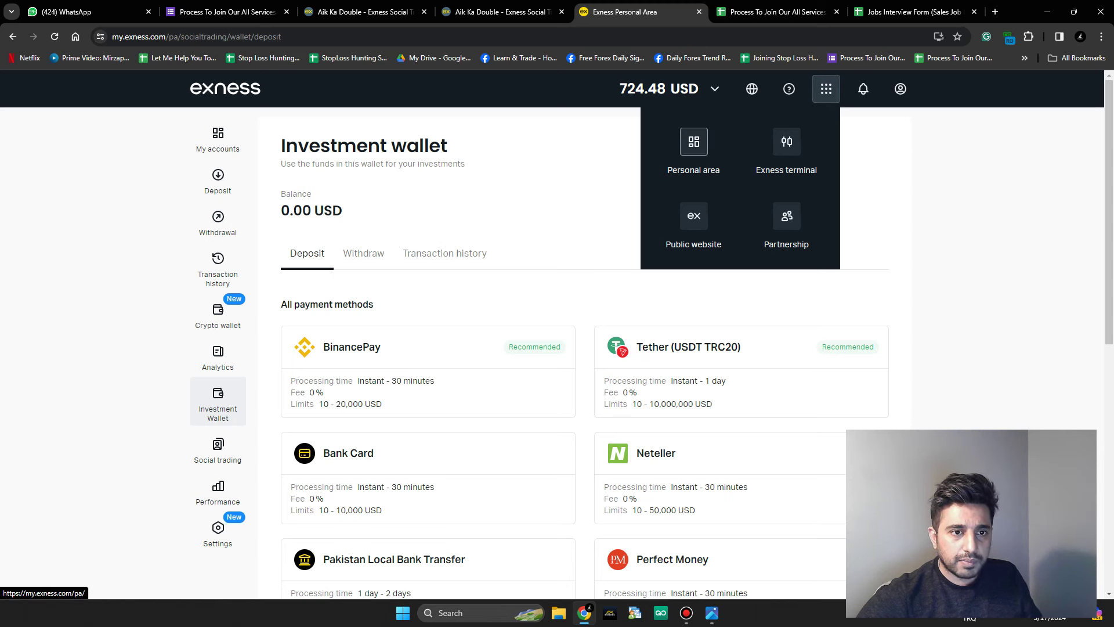
{"action": "left_click", "coordinate": [693, 141]}
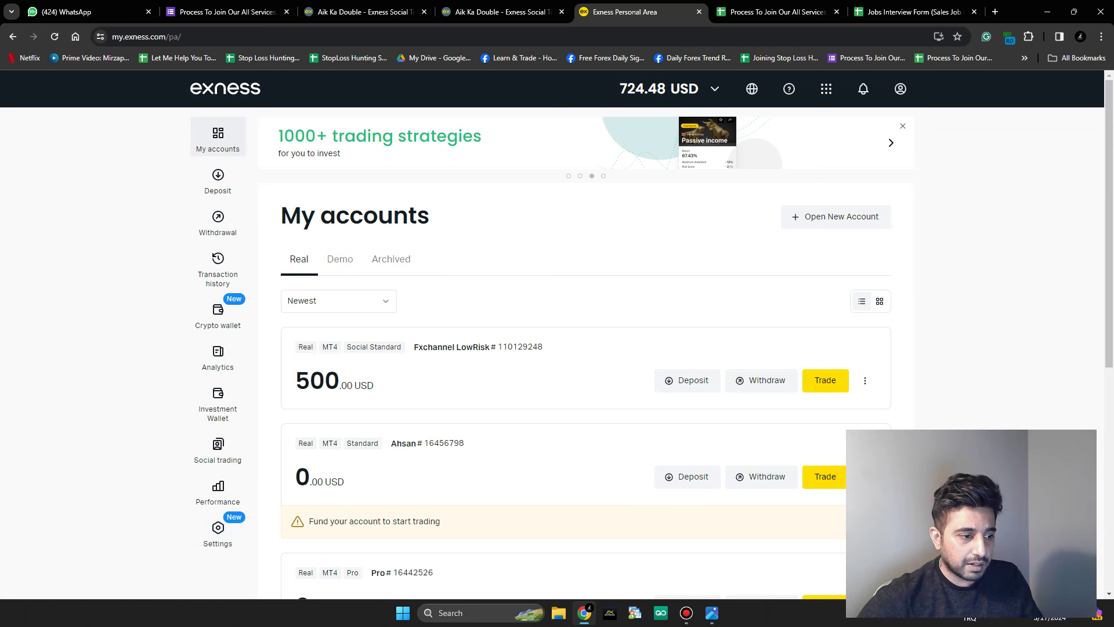
{"action": "scroll", "coordinate": [586, 348], "scroll_direction": "down", "scroll_amount": 7}
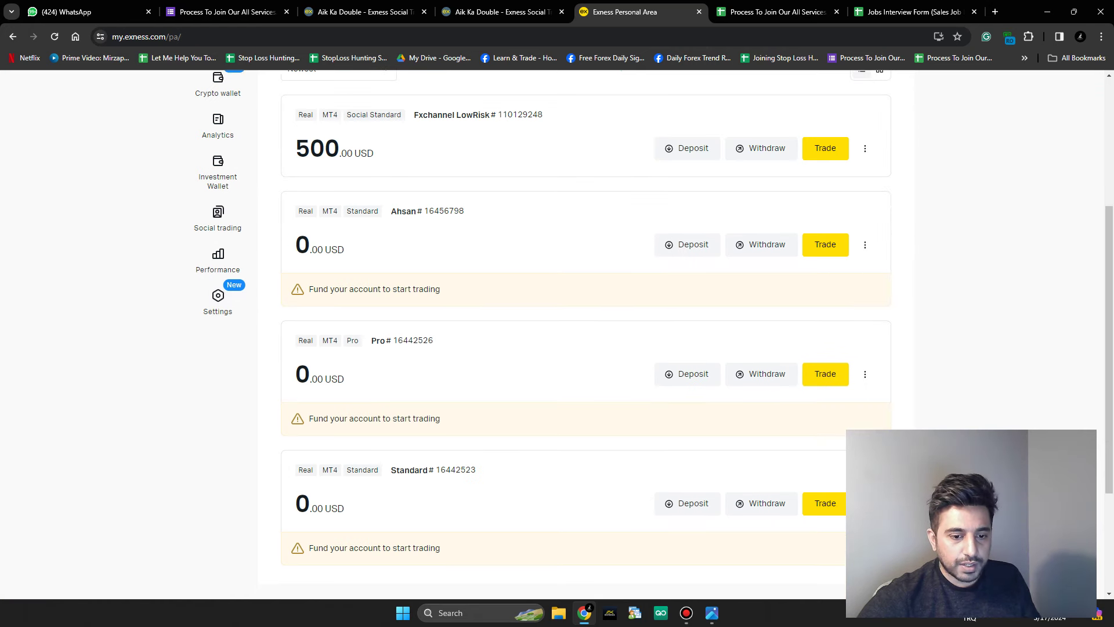
{"action": "scroll", "coordinate": [586, 348], "scroll_direction": "up", "scroll_amount": 8}
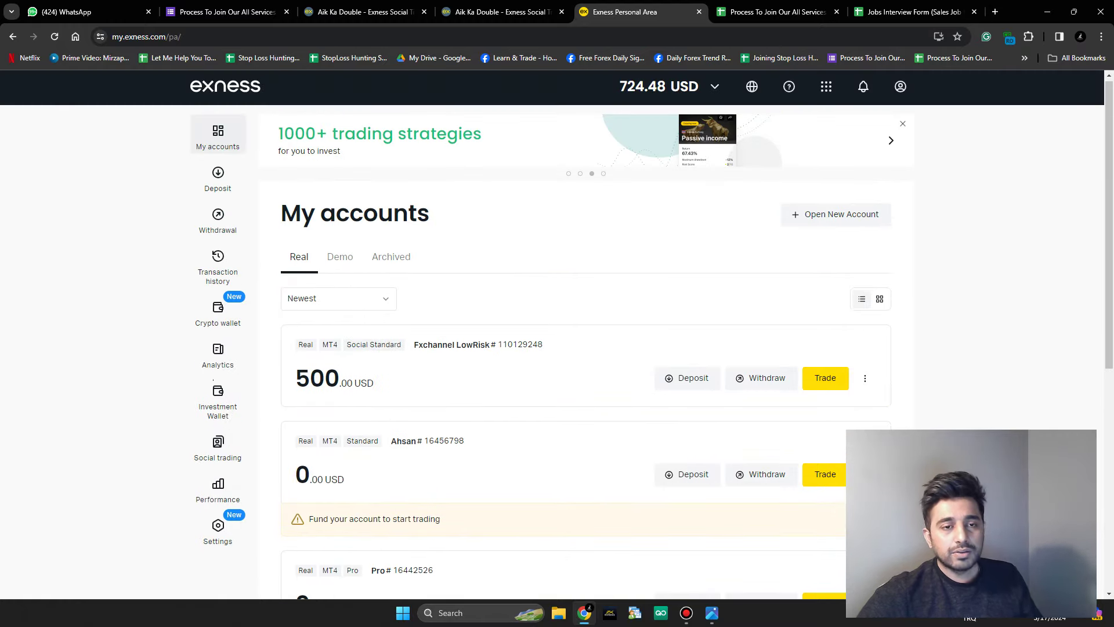
{"action": "mouse_move", "coordinate": [687, 613]}
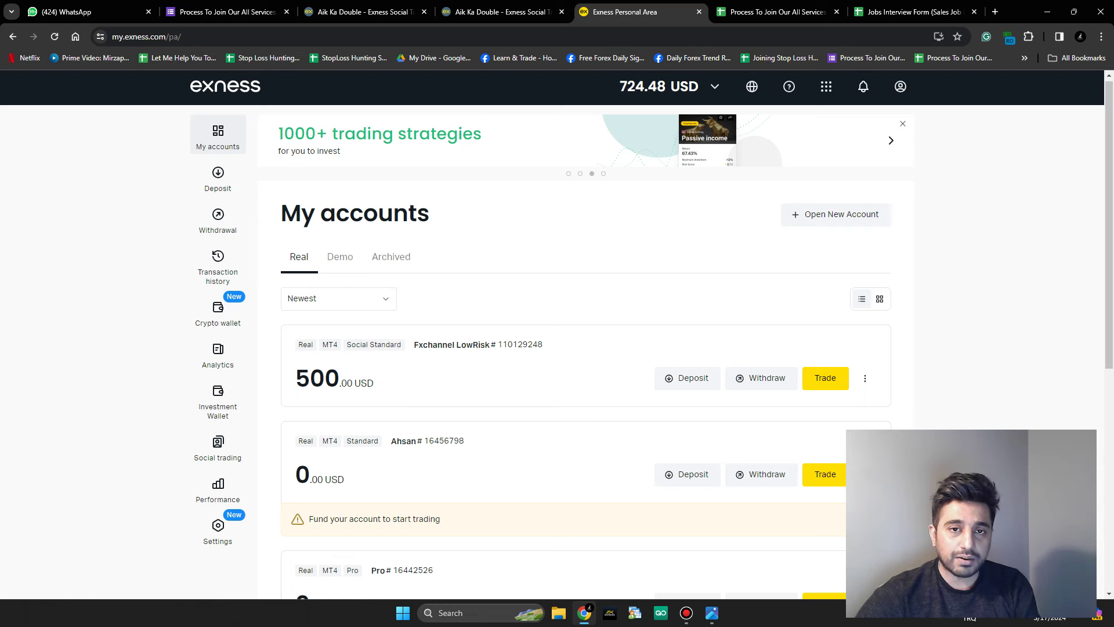
{"action": "left_click", "coordinate": [687, 613]}
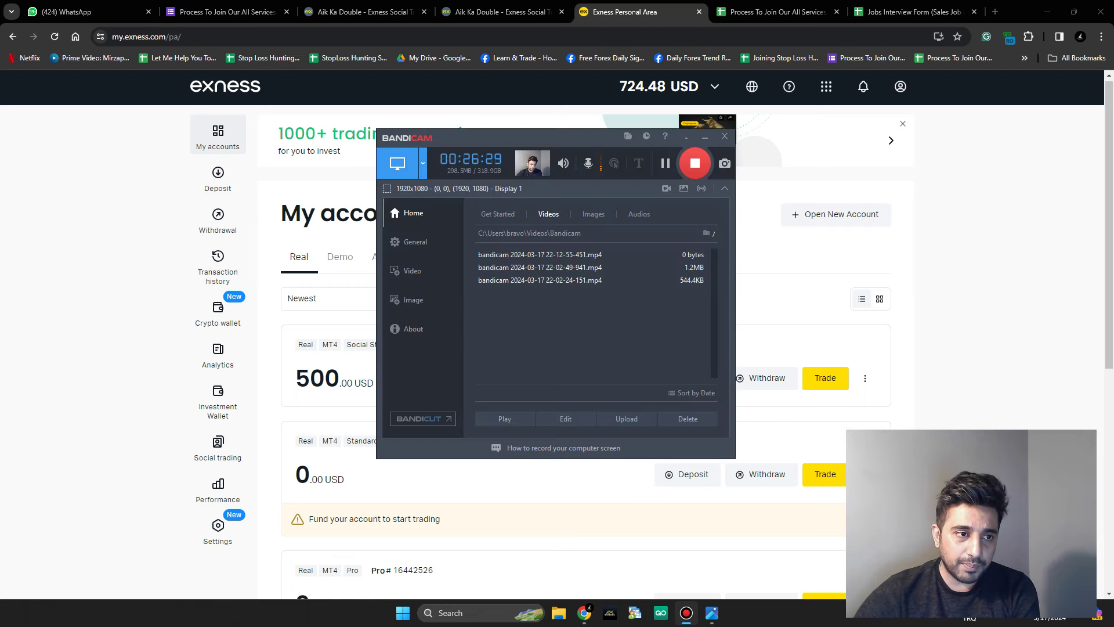